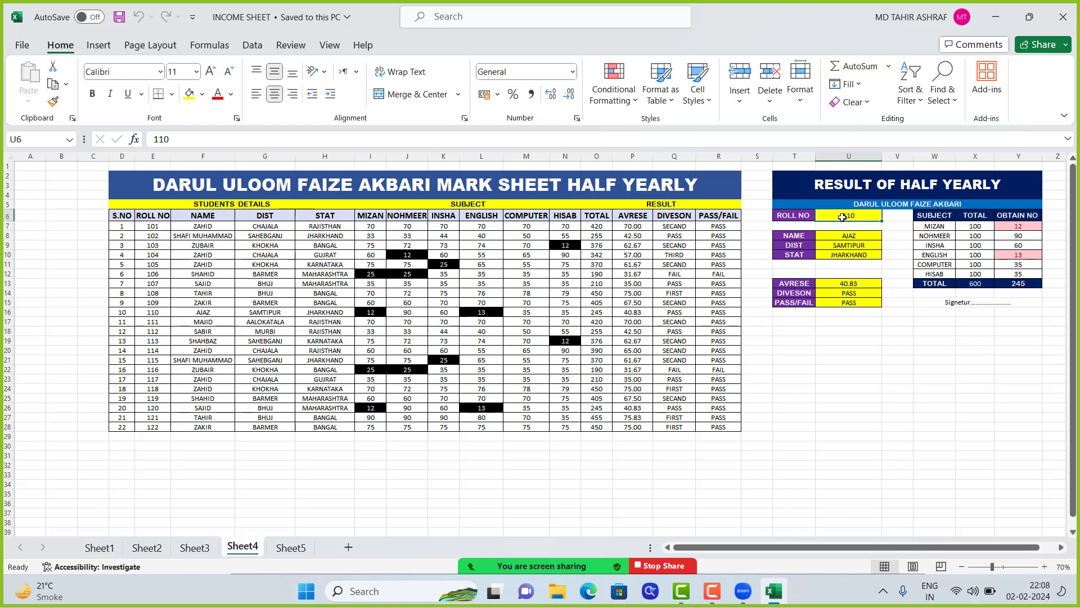
Enter roll number 122 in the result card's ROLL NO cell to show that student's result
{"action": "type", "text": "122"}
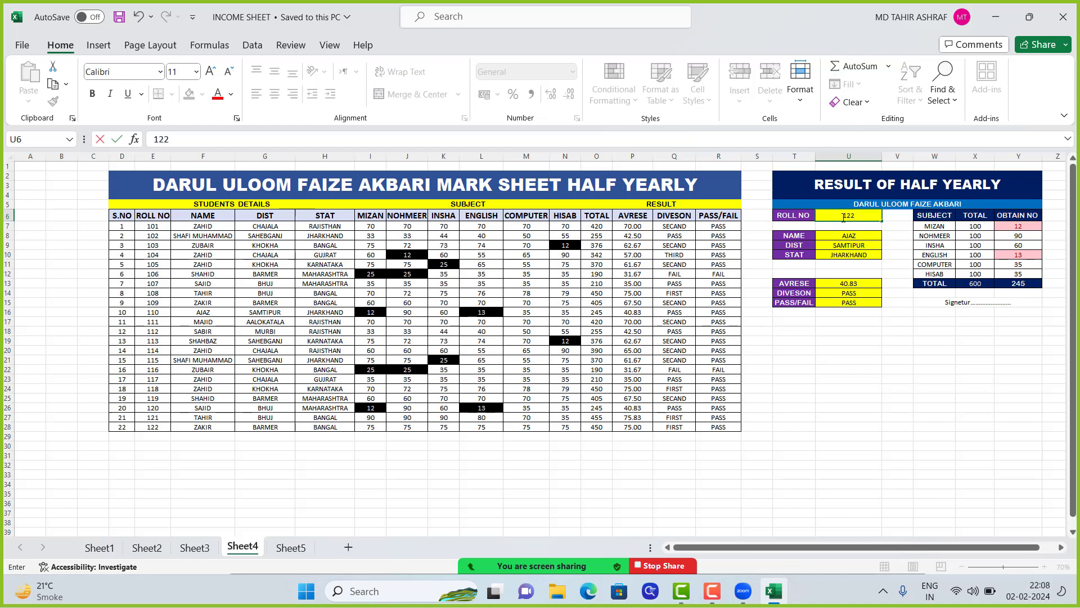
{"action": "key", "text": "Return"}
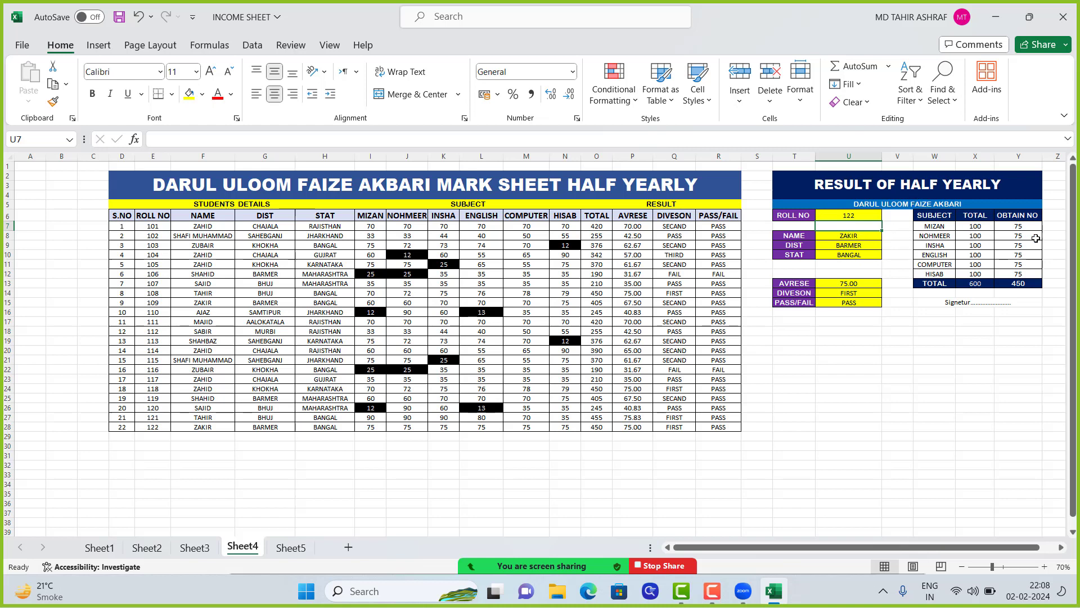
Clear the TOTAL, AVRESE, DIVESON and PASS/FAIL columns for all students in O7:R28
{"action": "left_click_drag", "start_coordinate": [928, 547], "coordinate": [943, 547]}
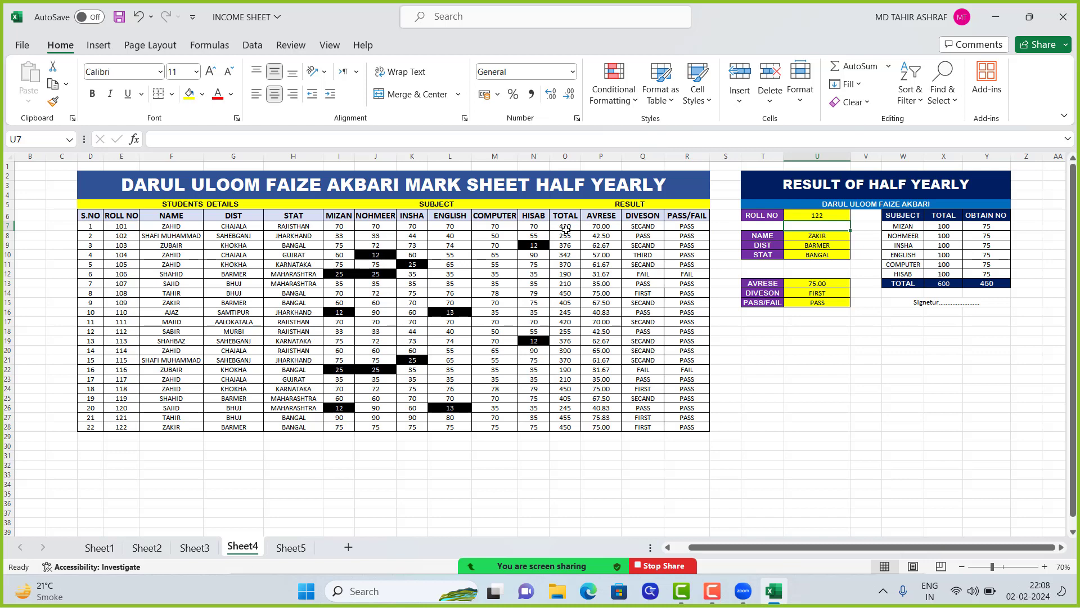
{"action": "left_click_drag", "start_coordinate": [559, 227], "coordinate": [684, 424]}
{"action": "key", "text": "Delete"}
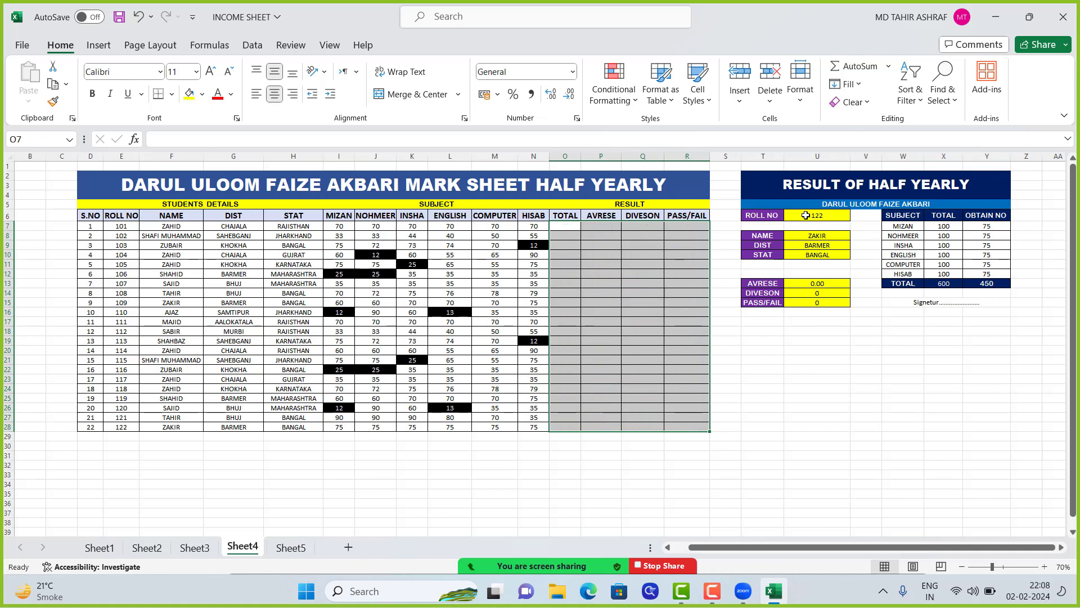
Clear the result card's student and result fields in U6:U15 and its subject rows in W7:Y12
{"action": "left_click_drag", "start_coordinate": [818, 214], "coordinate": [823, 304]}
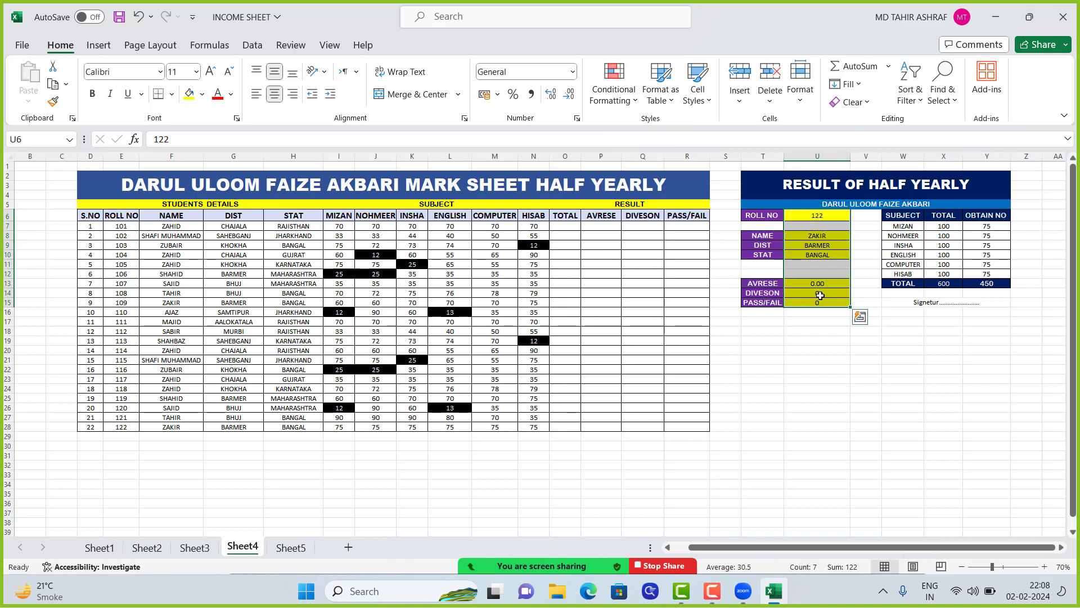
{"action": "key", "text": "Delete"}
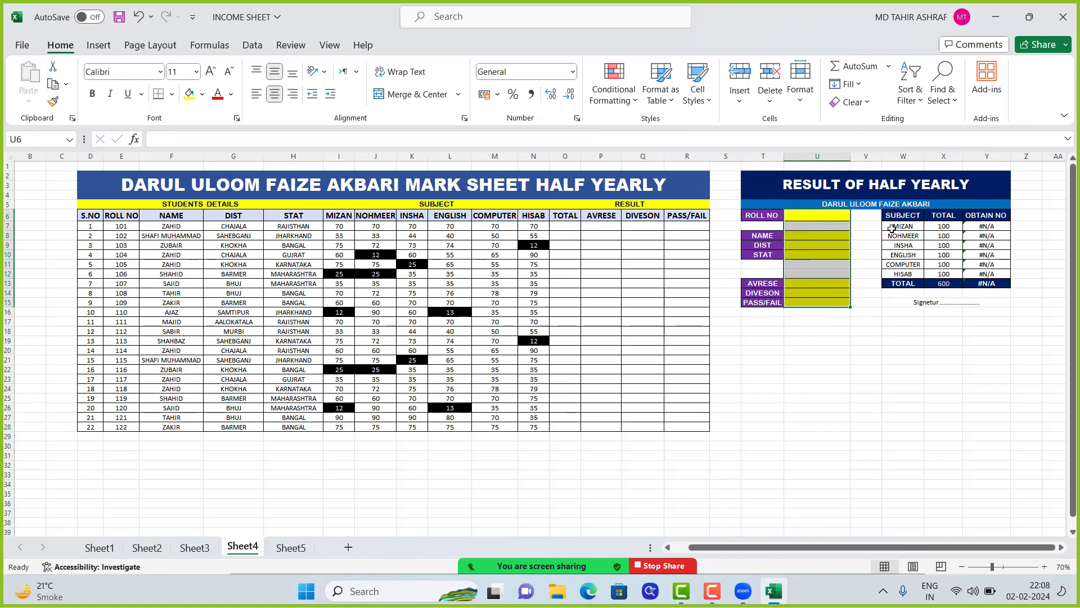
{"action": "left_click_drag", "start_coordinate": [891, 228], "coordinate": [985, 273]}
{"action": "key", "text": "Delete"}
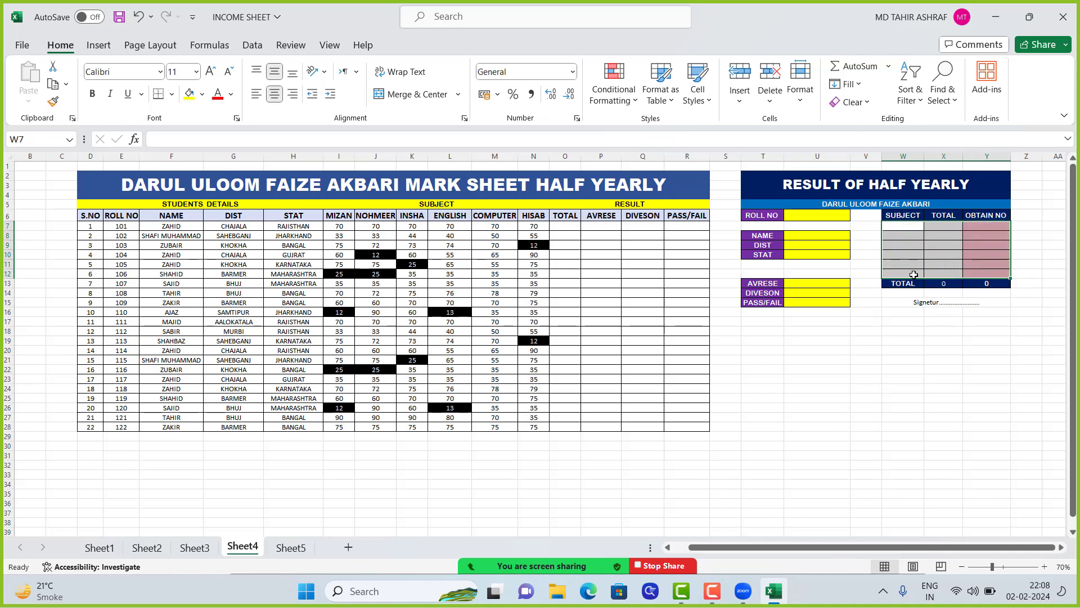
{"action": "left_click", "coordinate": [907, 258]}
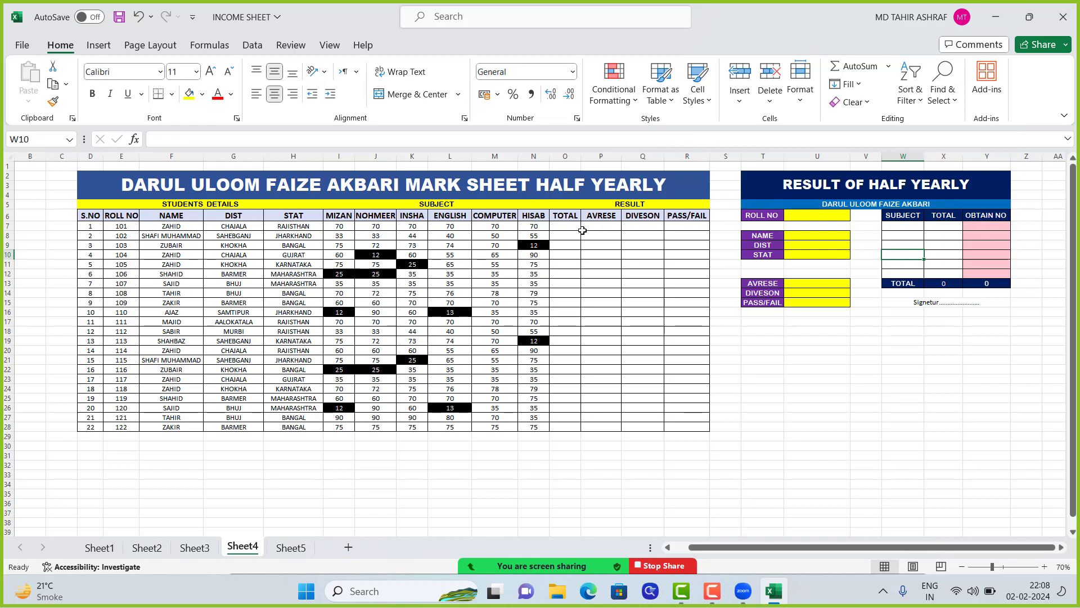
Sum the six subject marks I7:N7 into the TOTAL cell O7 and fill the formula down to O28
{"action": "left_click", "coordinate": [565, 226]}
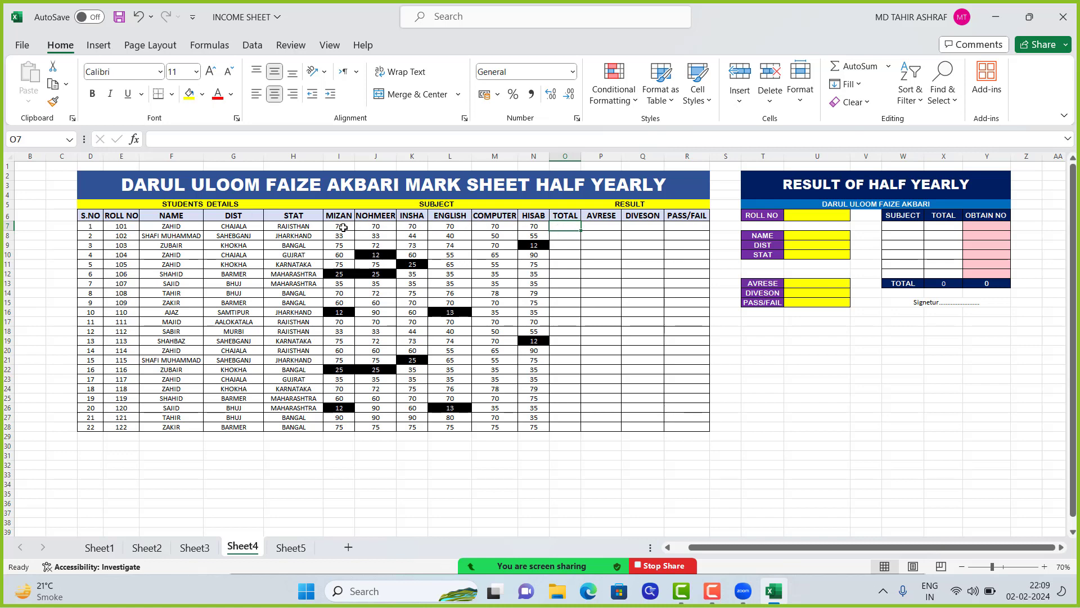
{"action": "left_click_drag", "start_coordinate": [333, 226], "coordinate": [553, 222]}
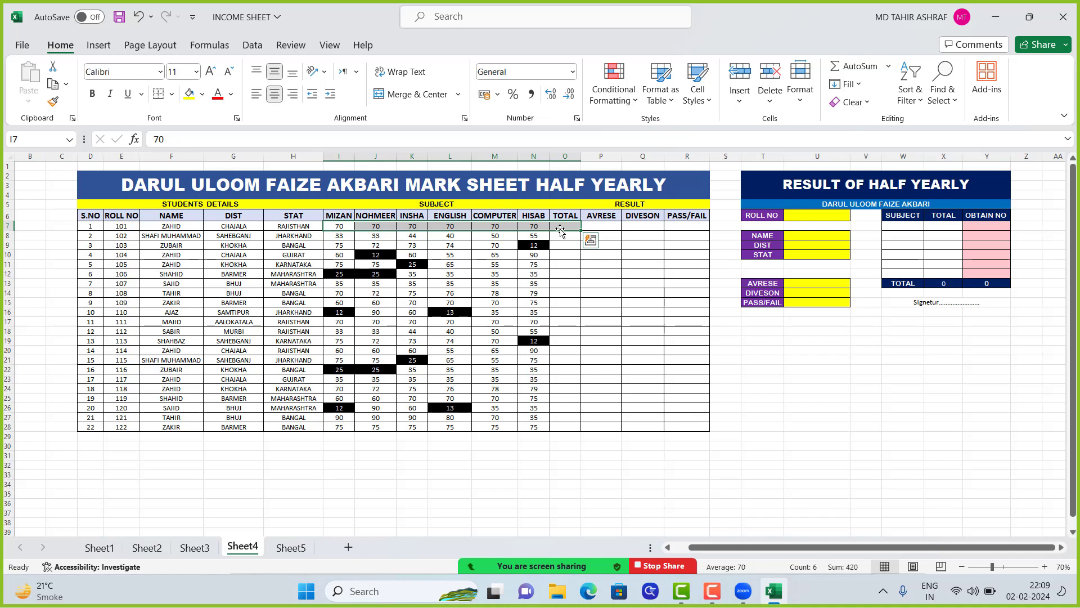
{"action": "key", "text": "alt+equal"}
{"action": "left_click", "coordinate": [578, 246]}
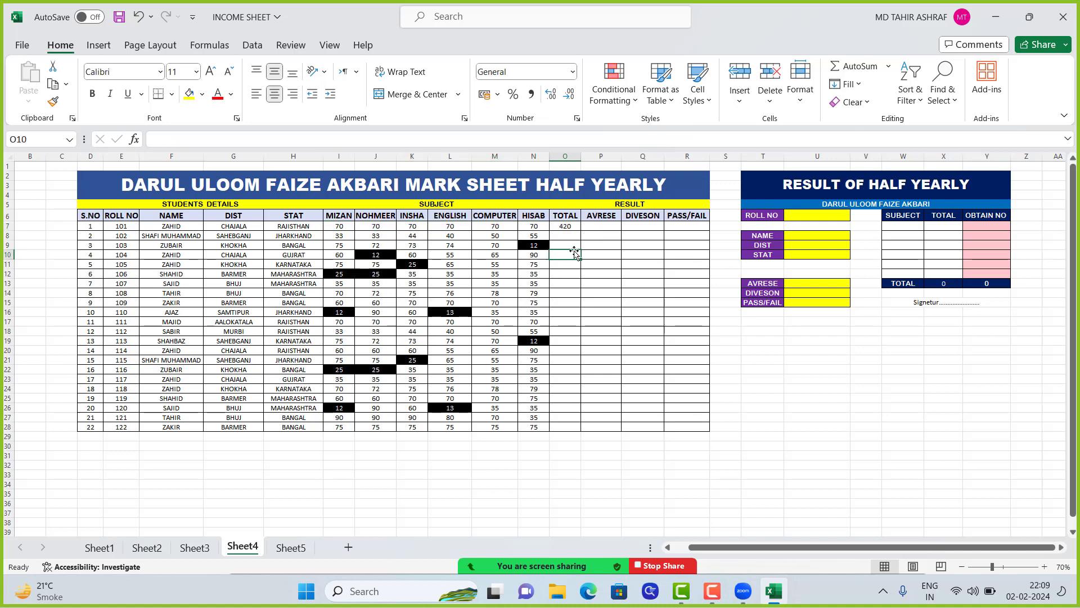
{"action": "left_click", "coordinate": [567, 227]}
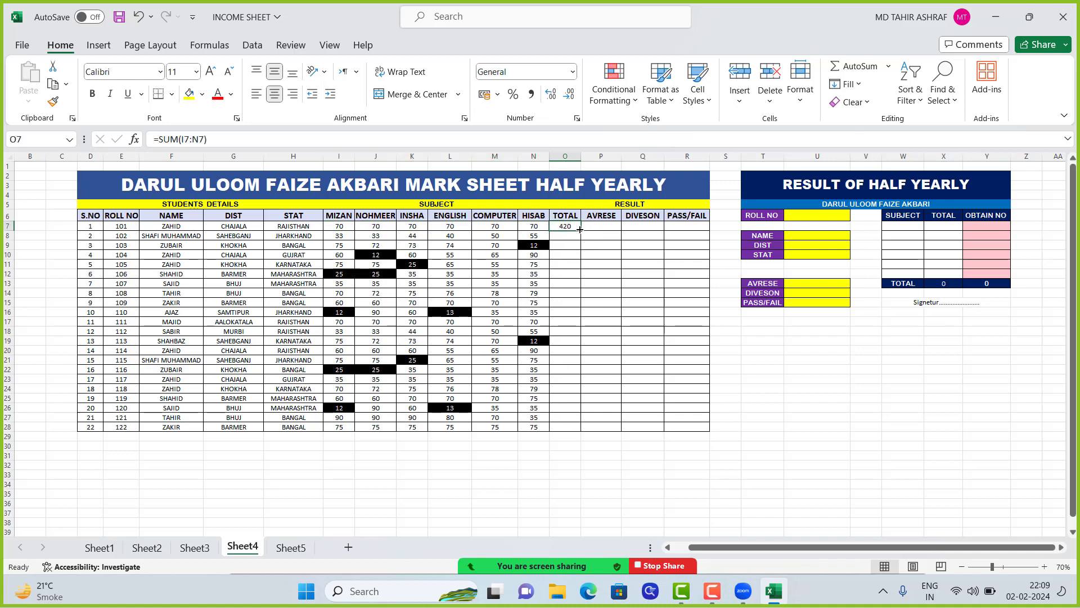
{"action": "double_click", "coordinate": [579, 230]}
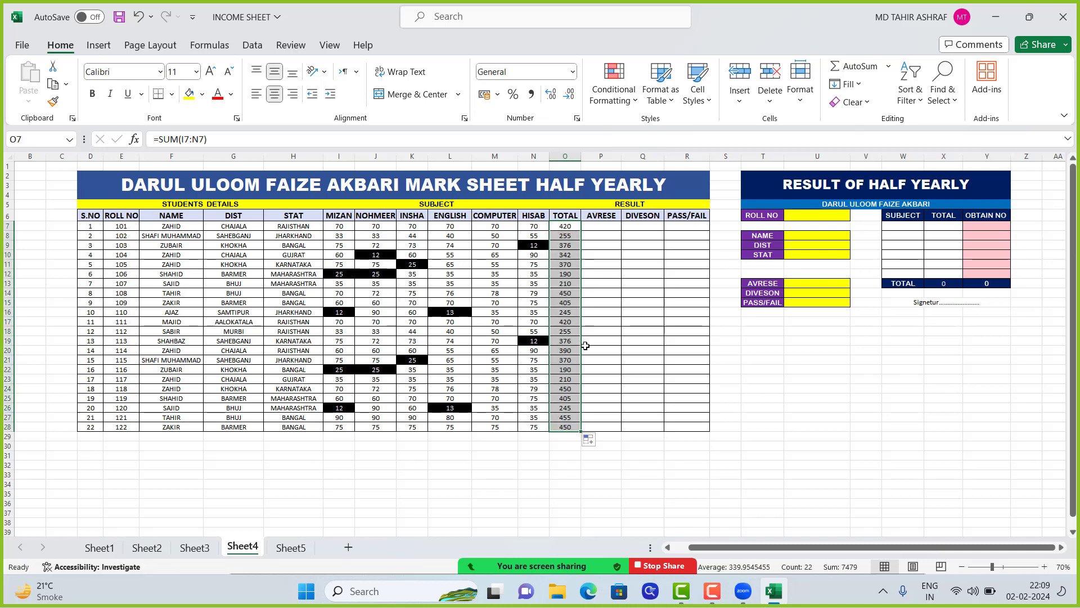
Set the INSHA mark in K13 to 75
{"action": "left_click", "coordinate": [500, 309]}
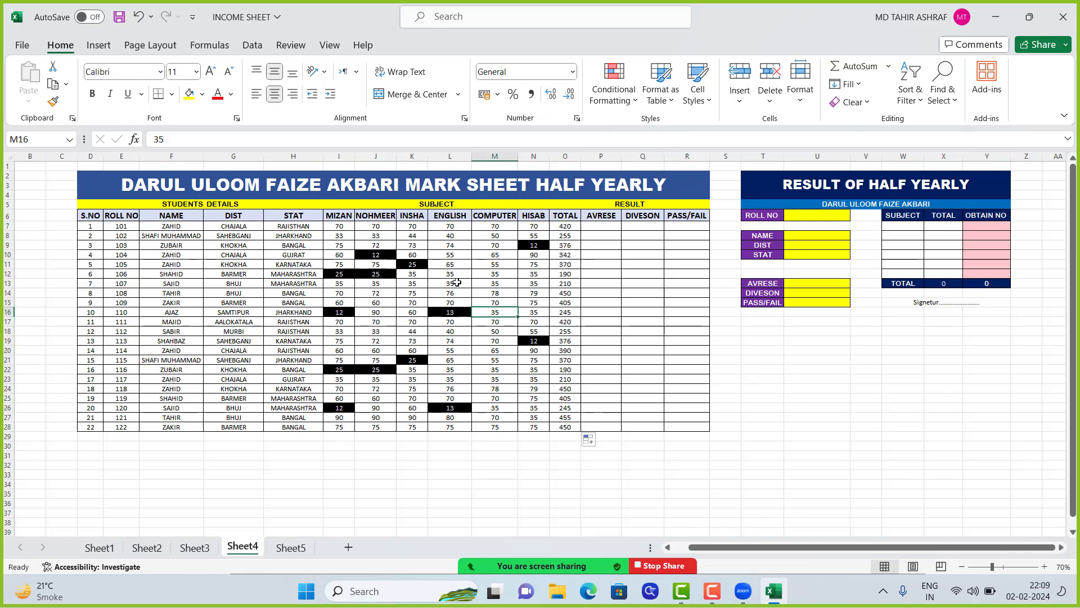
{"action": "left_click", "coordinate": [410, 285]}
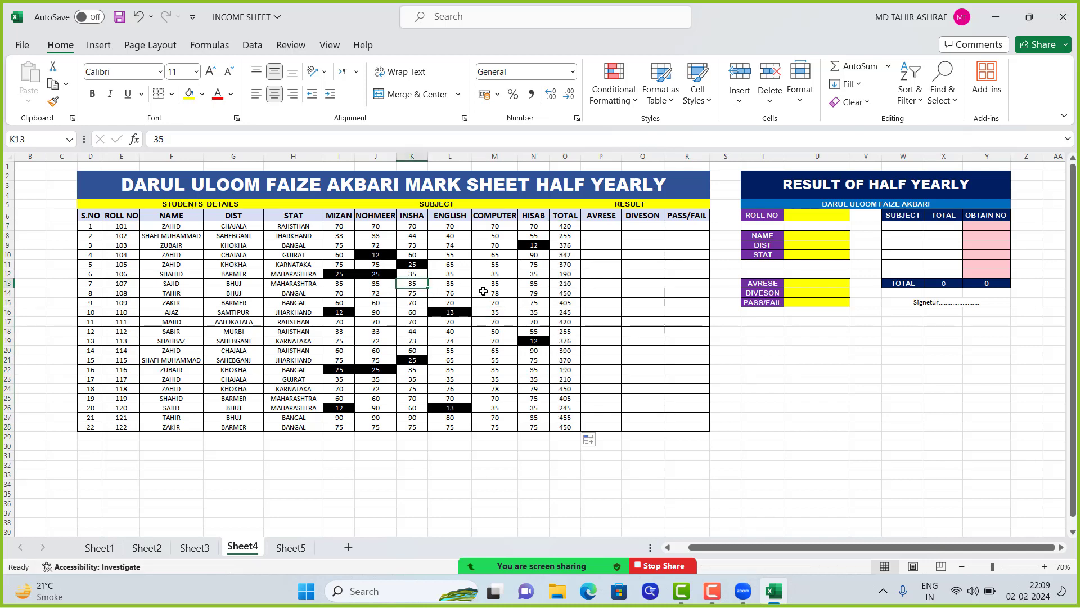
{"action": "type", "text": "7"}
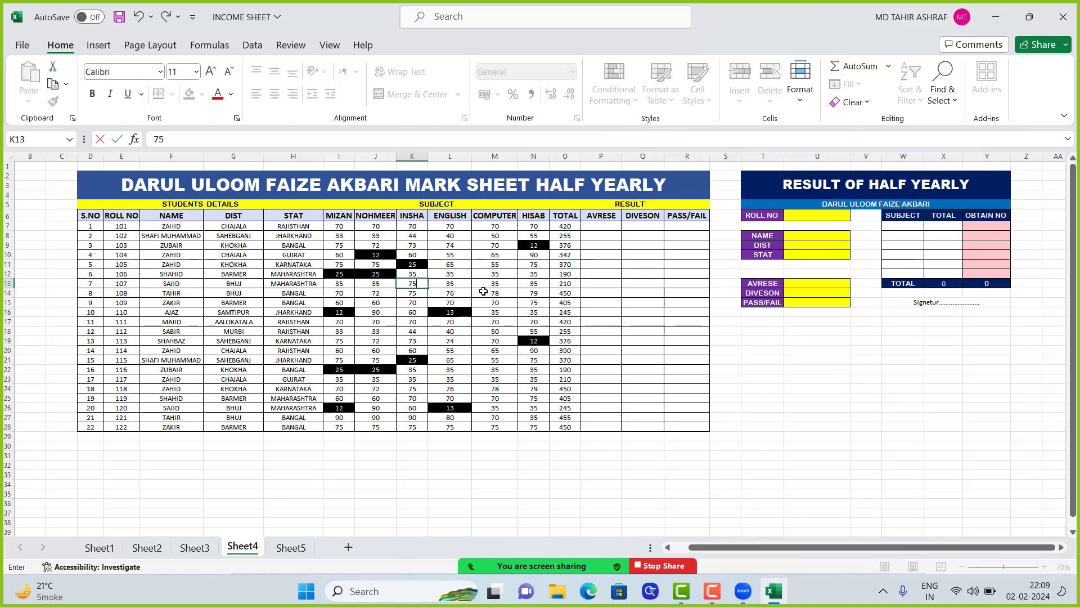
{"action": "key", "text": "Tab"}
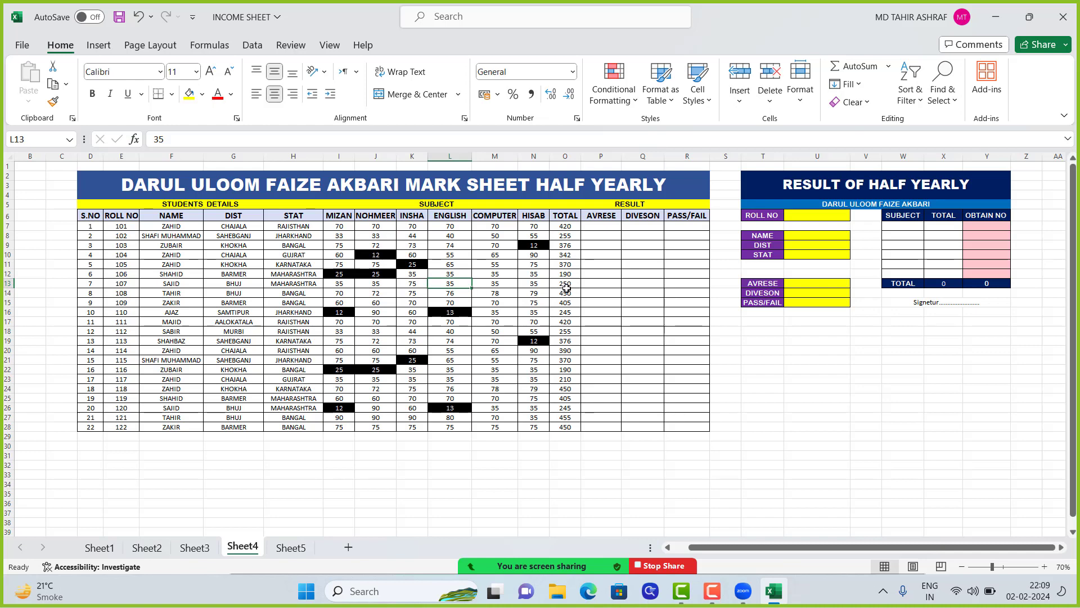
Calculate the first student's AVRESE in P7 with the formula =O7/6
{"action": "left_click", "coordinate": [596, 229]}
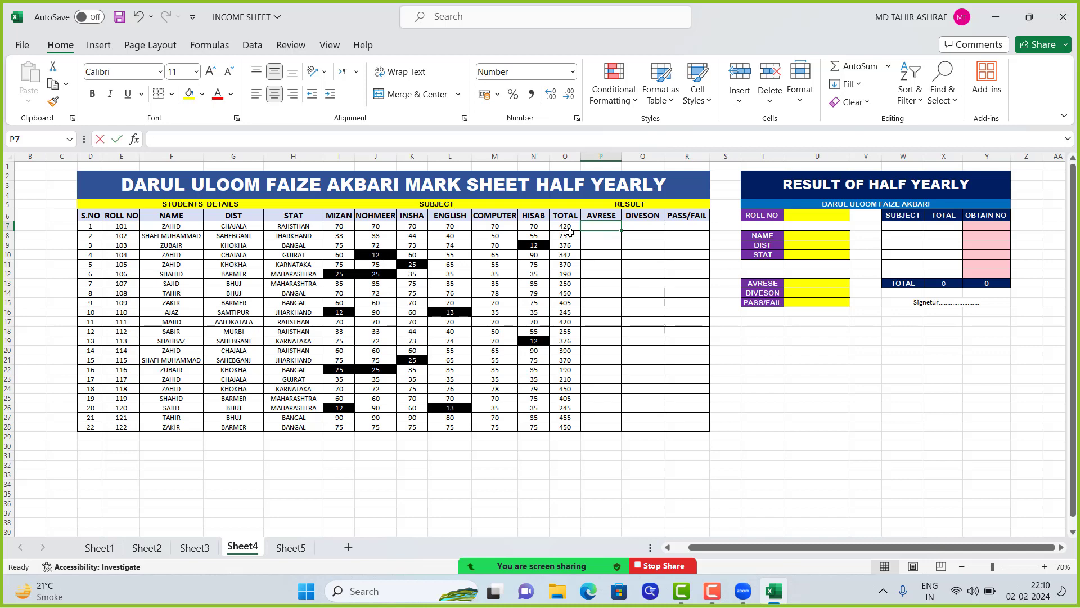
{"action": "type", "text": "="}
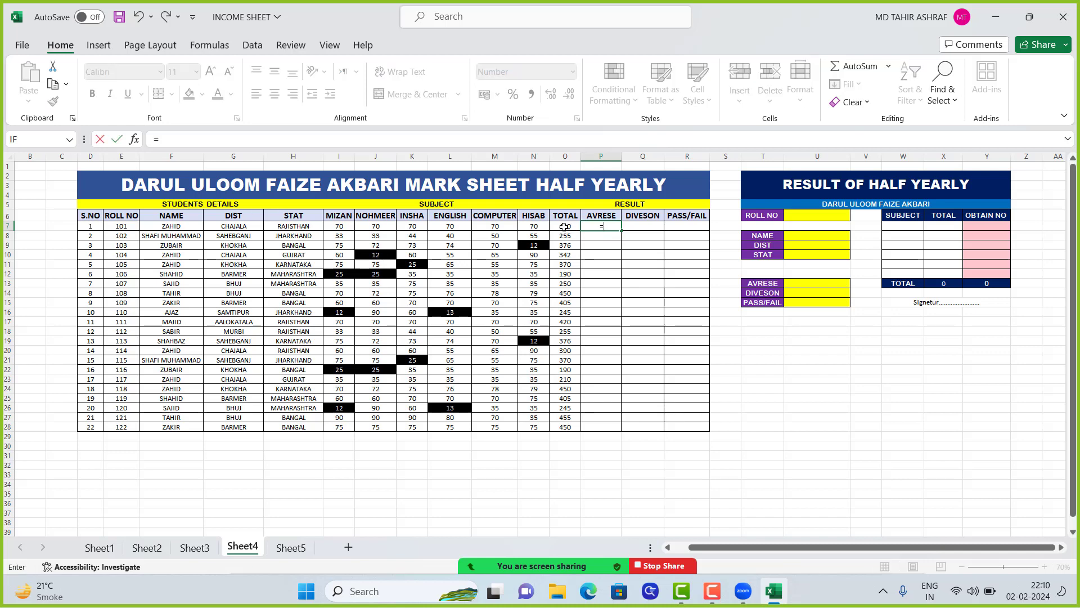
{"action": "left_click", "coordinate": [570, 226]}
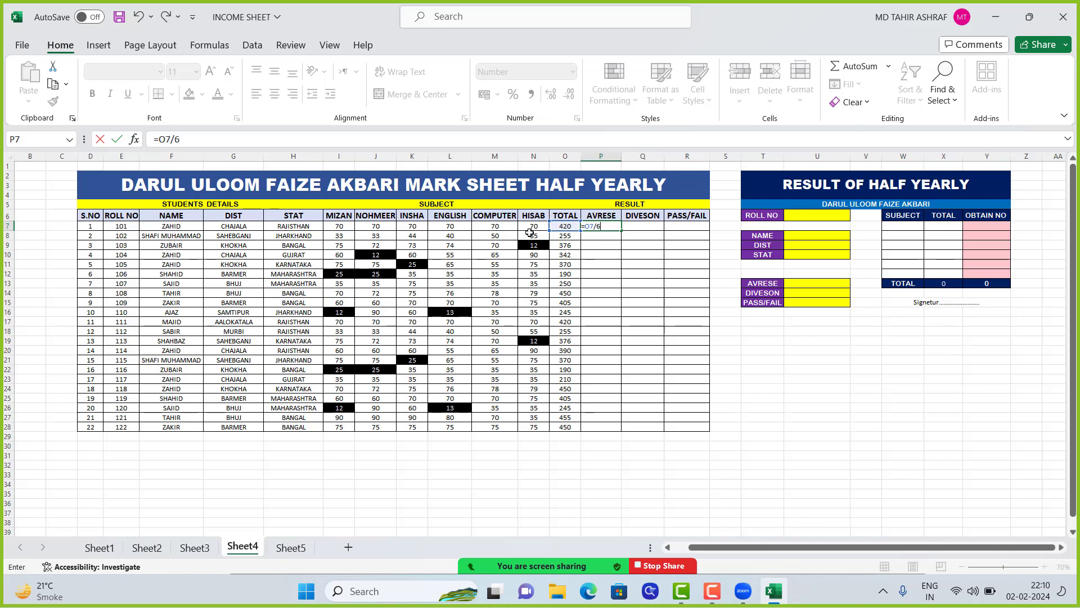
{"action": "type", "text": "6"}
{"action": "key", "text": "Return"}
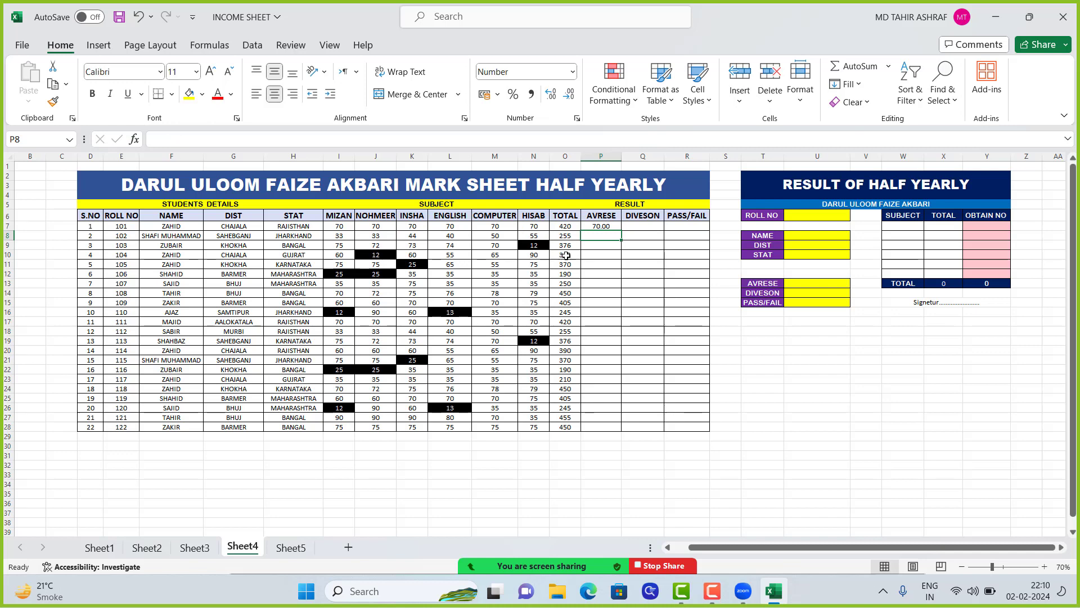
Increase the number of decimals shown in P7 and reduce it back to two
{"action": "left_click", "coordinate": [602, 226]}
{"action": "left_click", "coordinate": [552, 94]}
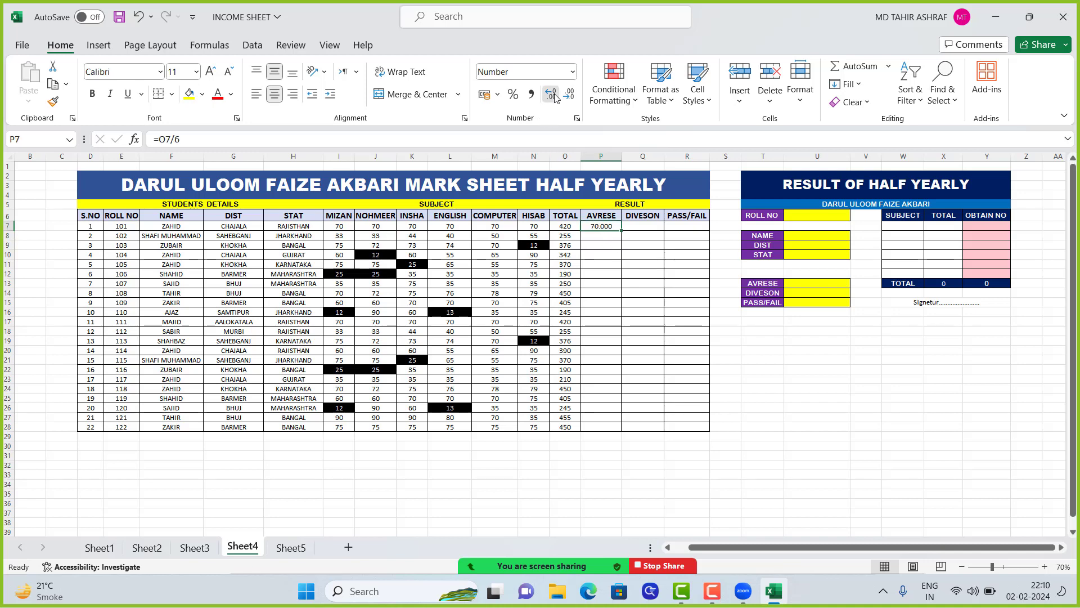
{"action": "left_click", "coordinate": [551, 94]}
{"action": "left_click", "coordinate": [551, 94]}
{"action": "left_click", "coordinate": [551, 95]}
{"action": "left_click", "coordinate": [570, 95]}
{"action": "left_click", "coordinate": [573, 97]}
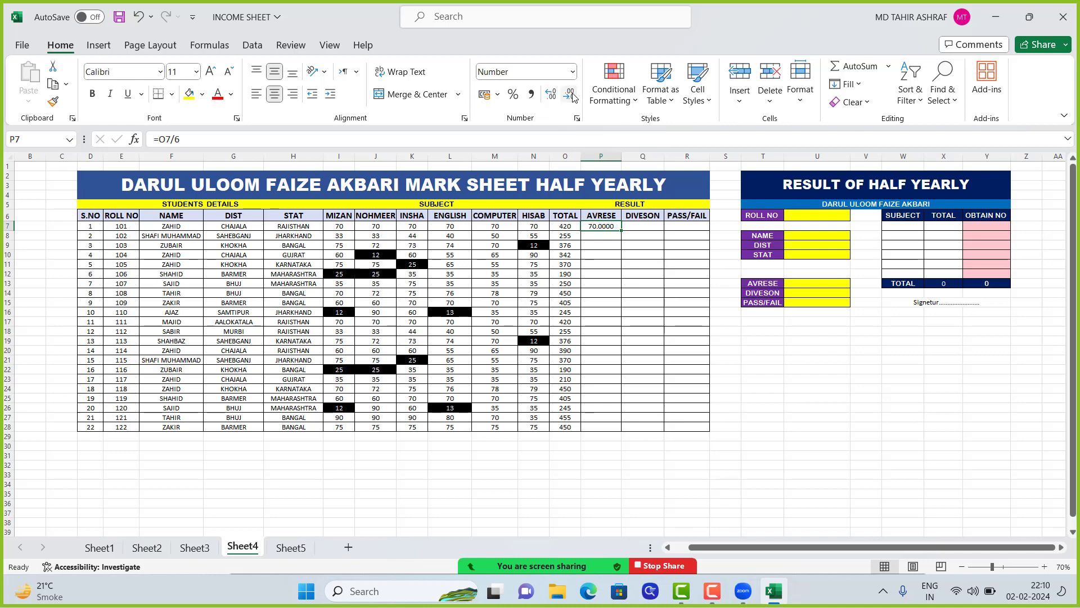
{"action": "left_click", "coordinate": [573, 97]}
{"action": "left_click", "coordinate": [571, 100]}
Fill the AVRESE formula from P7 down to P28
{"action": "double_click", "coordinate": [621, 230]}
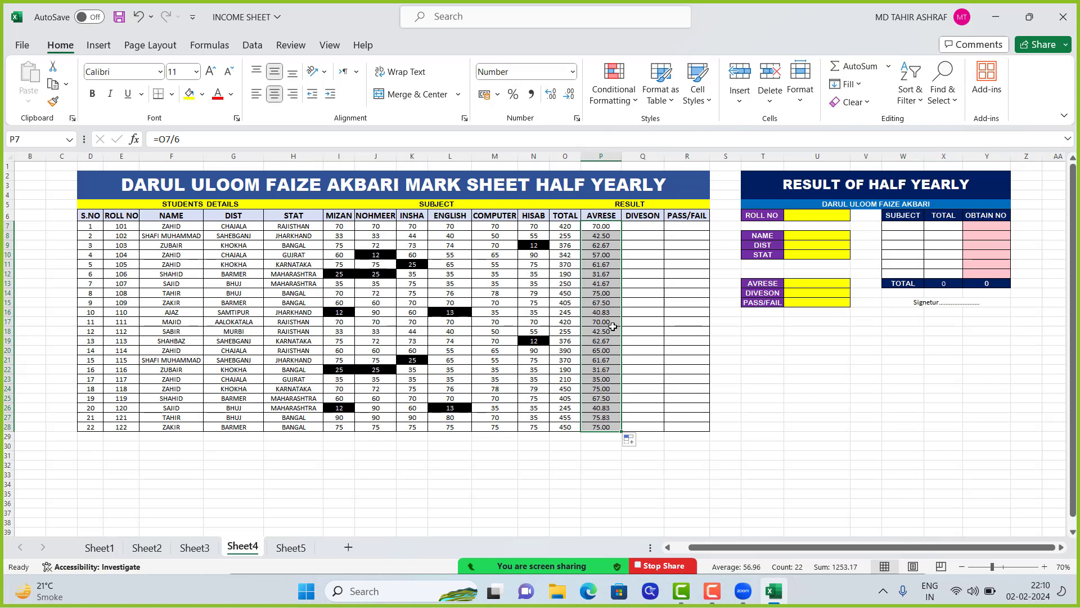
{"action": "left_click", "coordinate": [600, 237]}
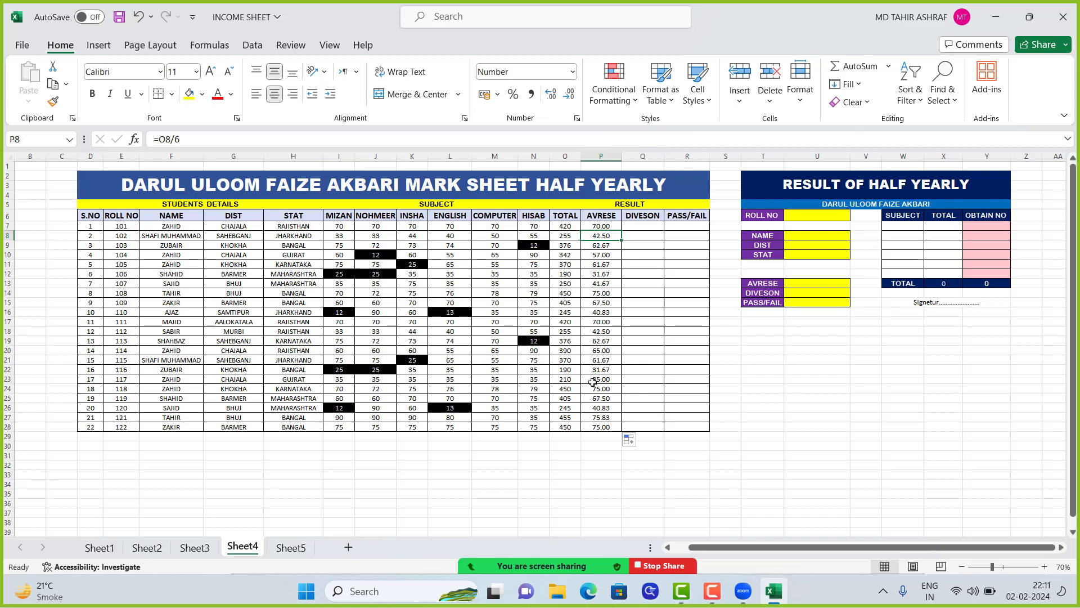
Start a formula in Q7, the first student's DIVESON cell
{"action": "left_click", "coordinate": [634, 226]}
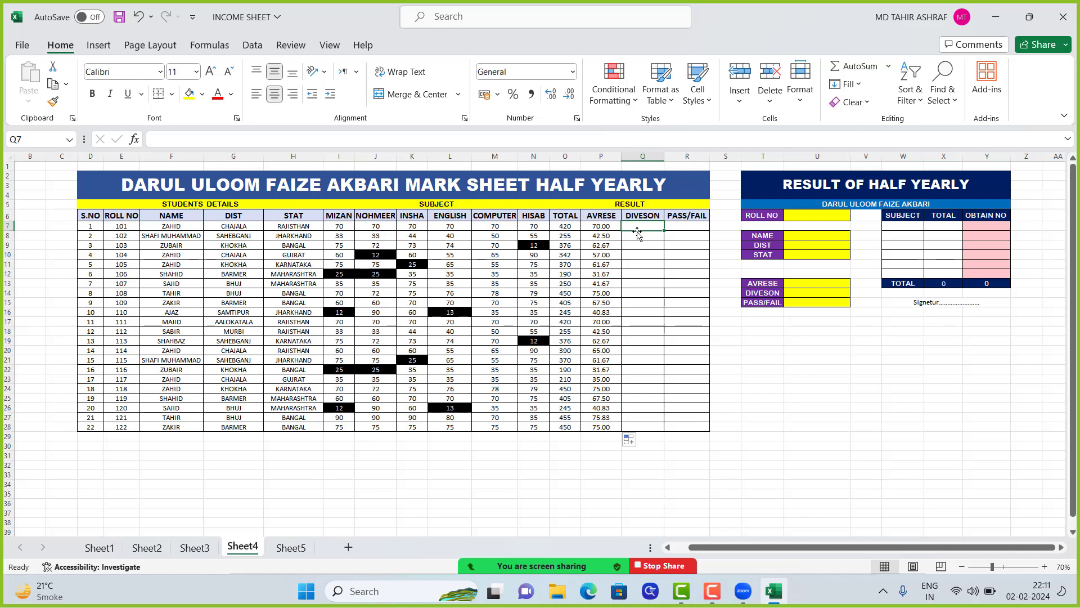
{"action": "type", "text": "="}
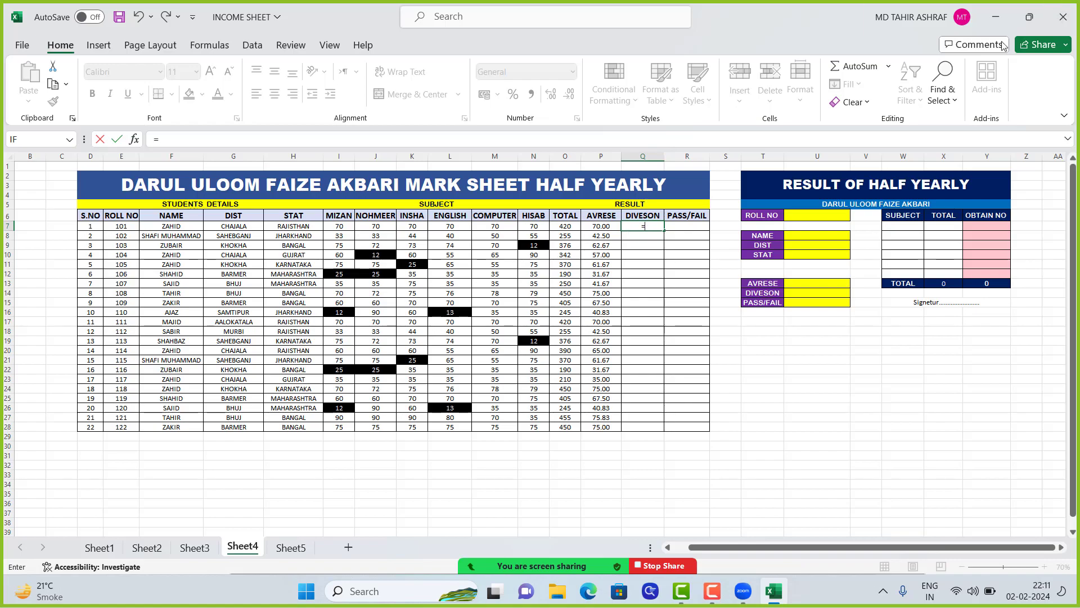
Open the wired keyboard image from the desktop, enlarge it to examine the symbol keys, and return to the Excel workbook
{"action": "left_click", "coordinate": [996, 17]}
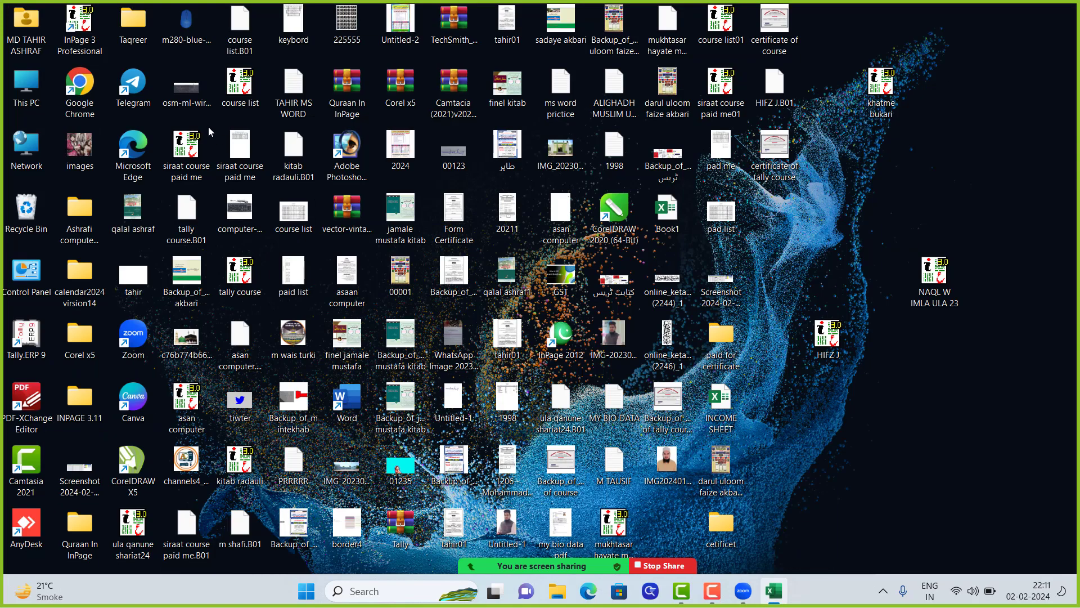
{"action": "double_click", "coordinate": [180, 93]}
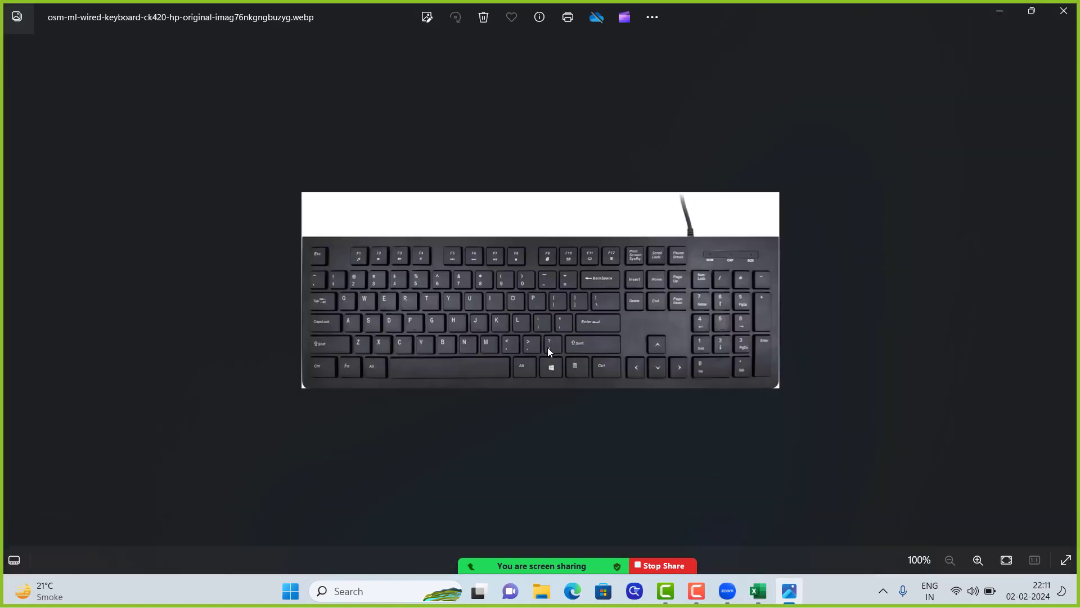
{"action": "scroll", "coordinate": [554, 379], "scroll_direction": "up", "scroll_amount": 4}
{"action": "scroll", "coordinate": [541, 288], "scroll_direction": "up", "scroll_amount": 1}
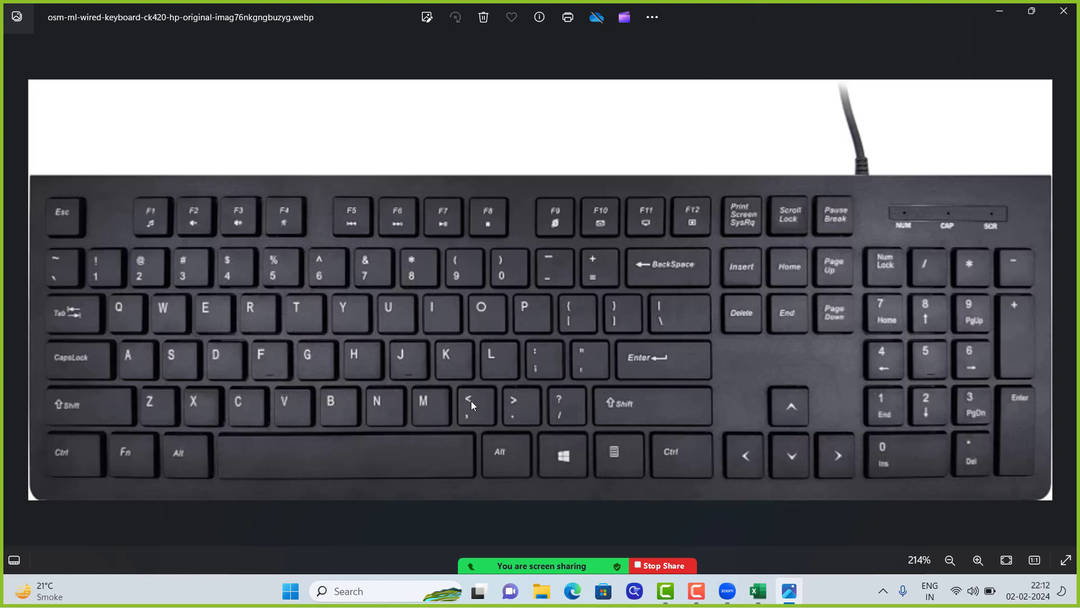
{"action": "left_click", "coordinate": [1000, 13]}
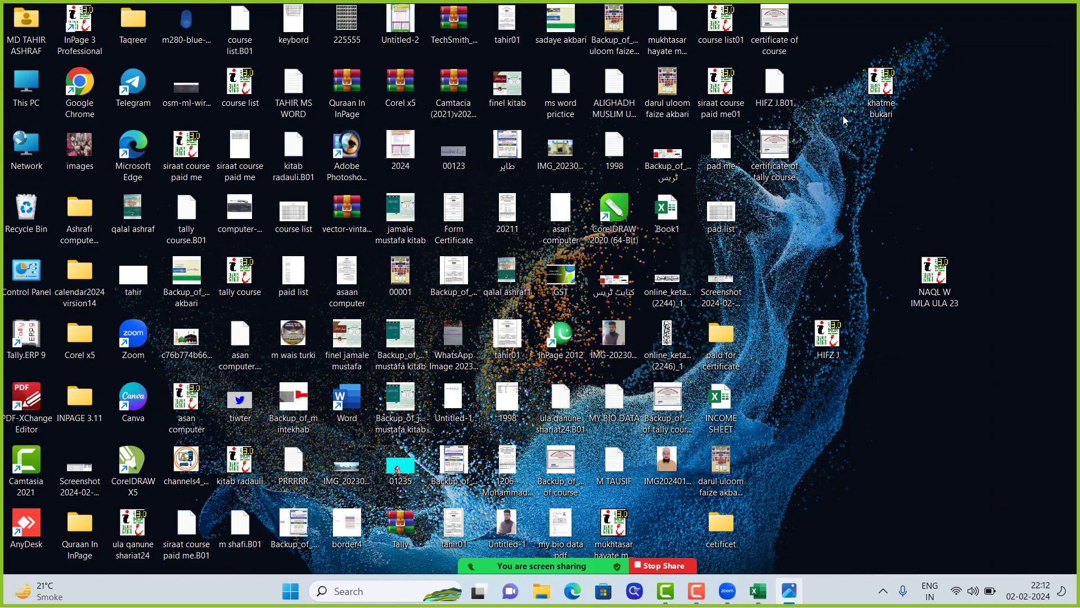
{"action": "left_click", "coordinate": [760, 596]}
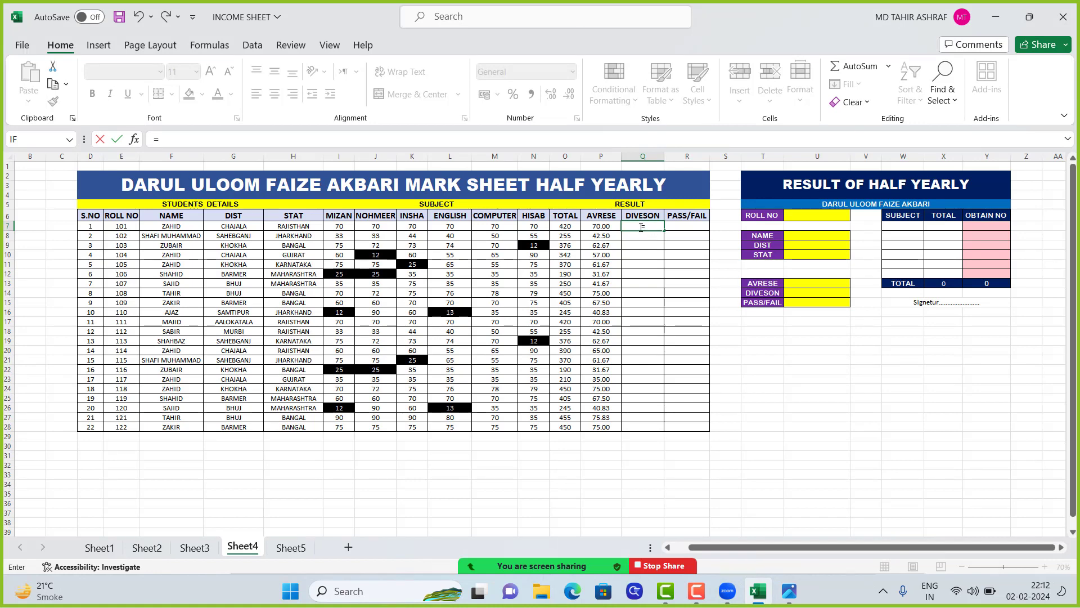
Insert an IF function in Q7 and set its logical test to P7>65
{"action": "left_click", "coordinate": [134, 142]}
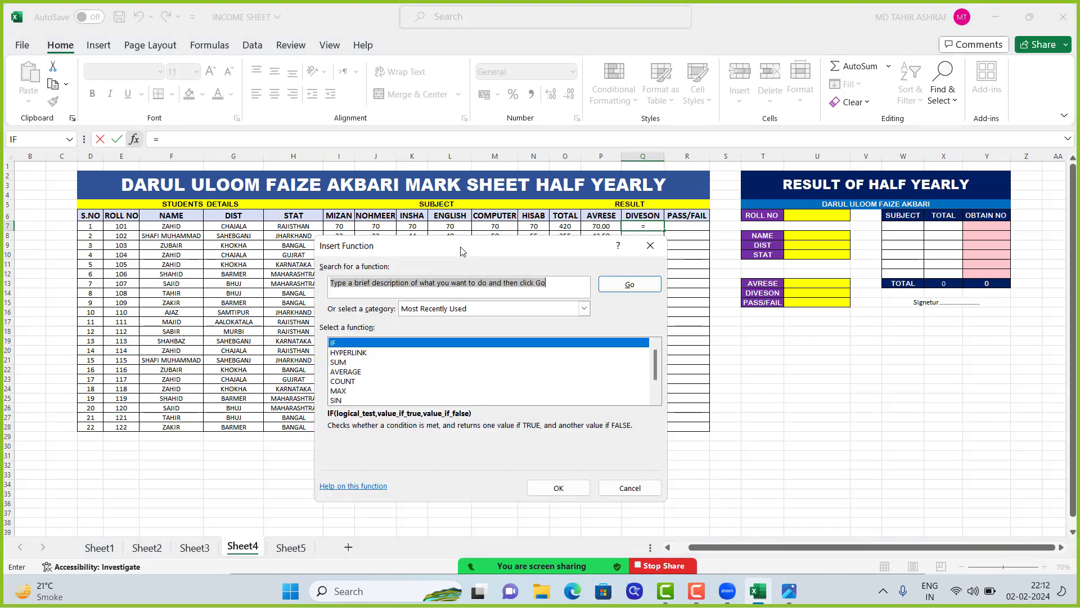
{"action": "left_click_drag", "start_coordinate": [461, 251], "coordinate": [462, 220]}
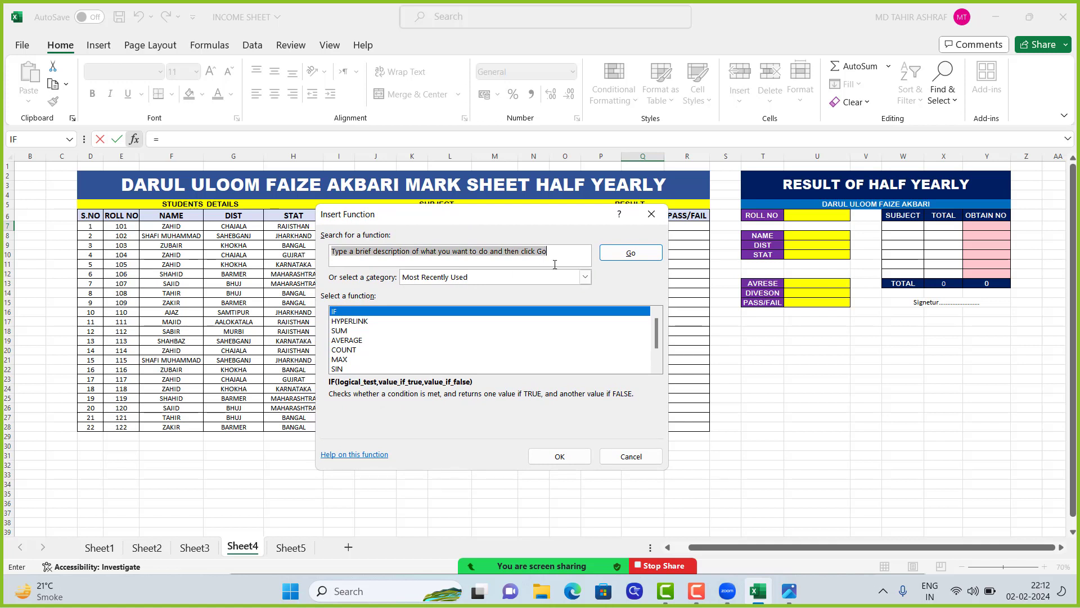
{"action": "left_click", "coordinate": [368, 315]}
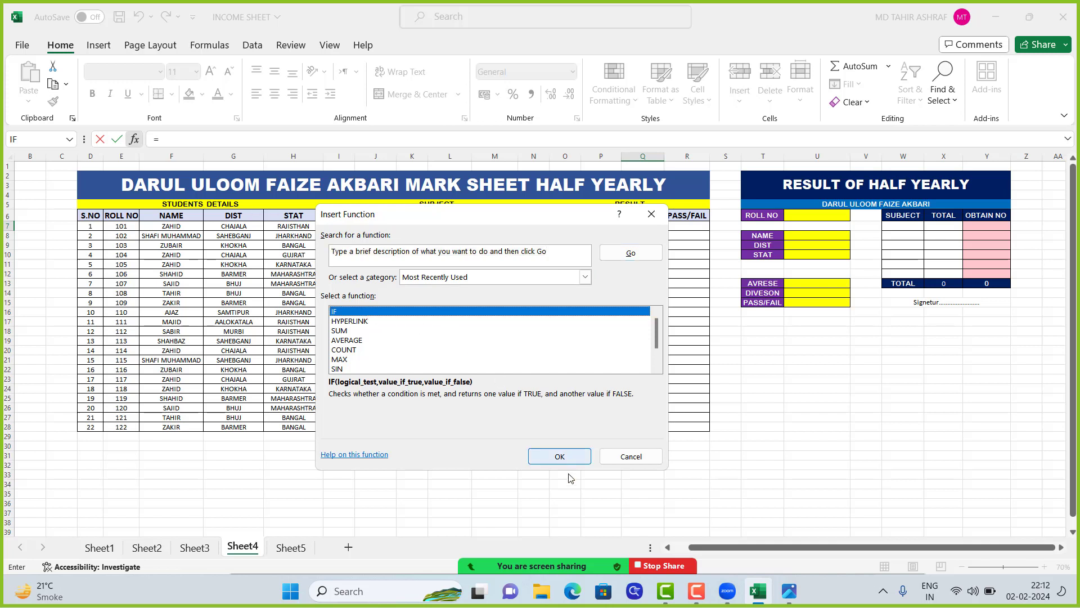
{"action": "left_click", "coordinate": [559, 457]}
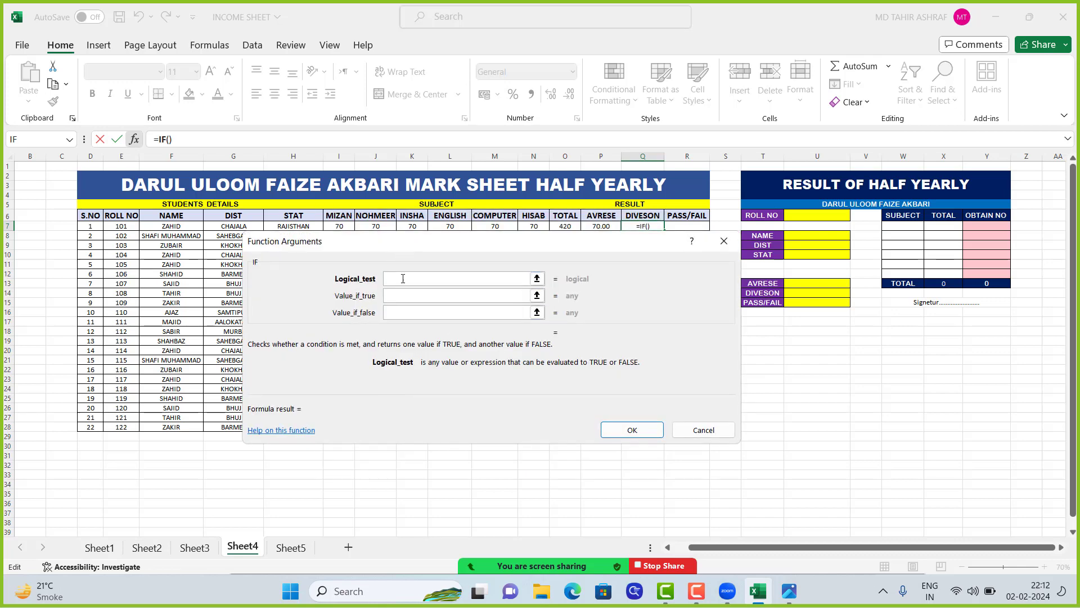
{"action": "left_click_drag", "start_coordinate": [605, 242], "coordinate": [579, 302]}
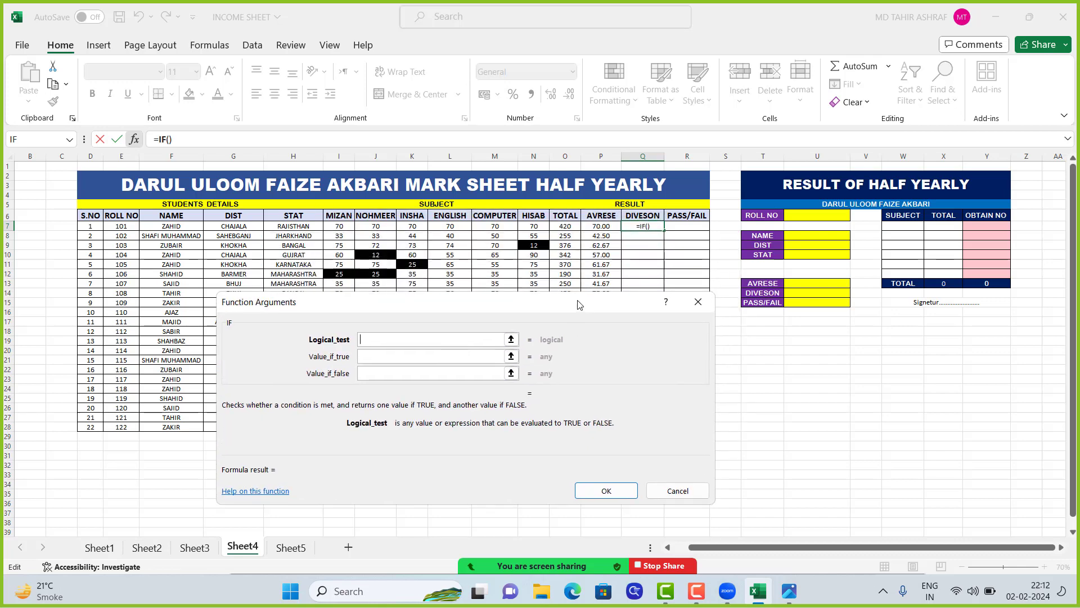
{"action": "left_click", "coordinate": [599, 225]}
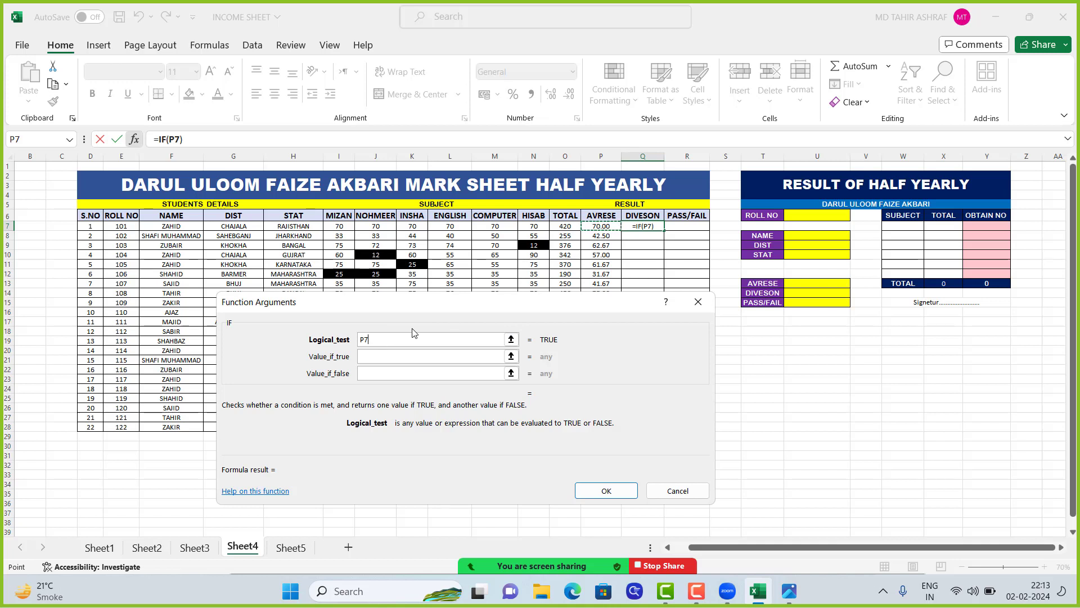
{"action": "type", "text": ">"}
{"action": "type", "text": "65"}
Enter FIRST as the value if true of the IF function in Q7
{"action": "left_click", "coordinate": [375, 357]}
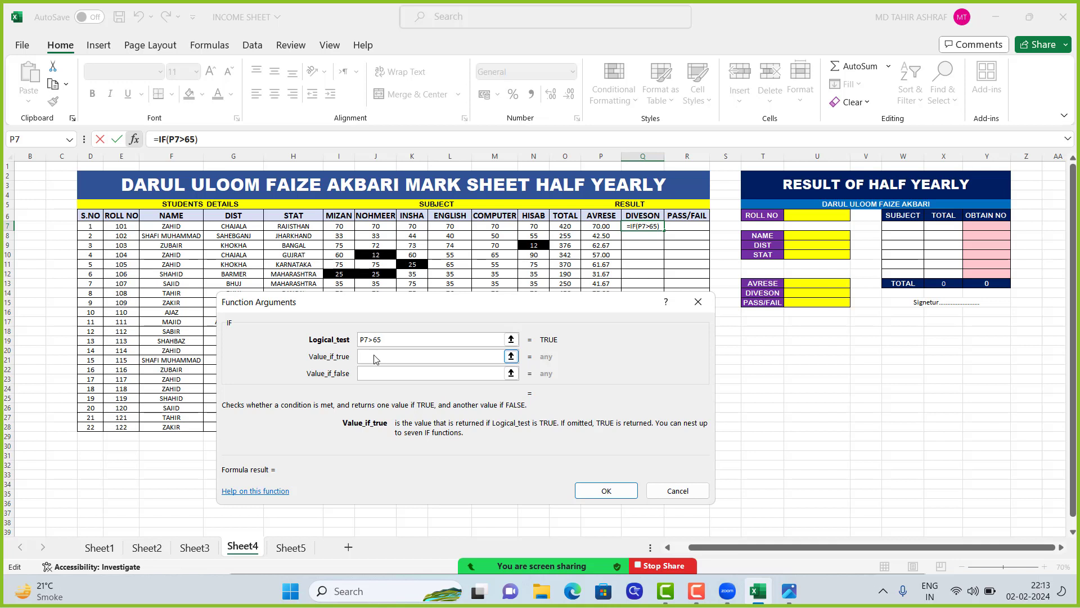
{"action": "type", "text": "irst"}
{"action": "key", "text": "BackSpace"}
{"action": "key", "text": "BackSpace"}
{"action": "key", "text": "BackSpace"}
{"action": "key", "text": "BackSpace"}
{"action": "type", "text": "FIRA"}
{"action": "key", "text": "BackSpace"}
{"action": "type", "text": "ST"}
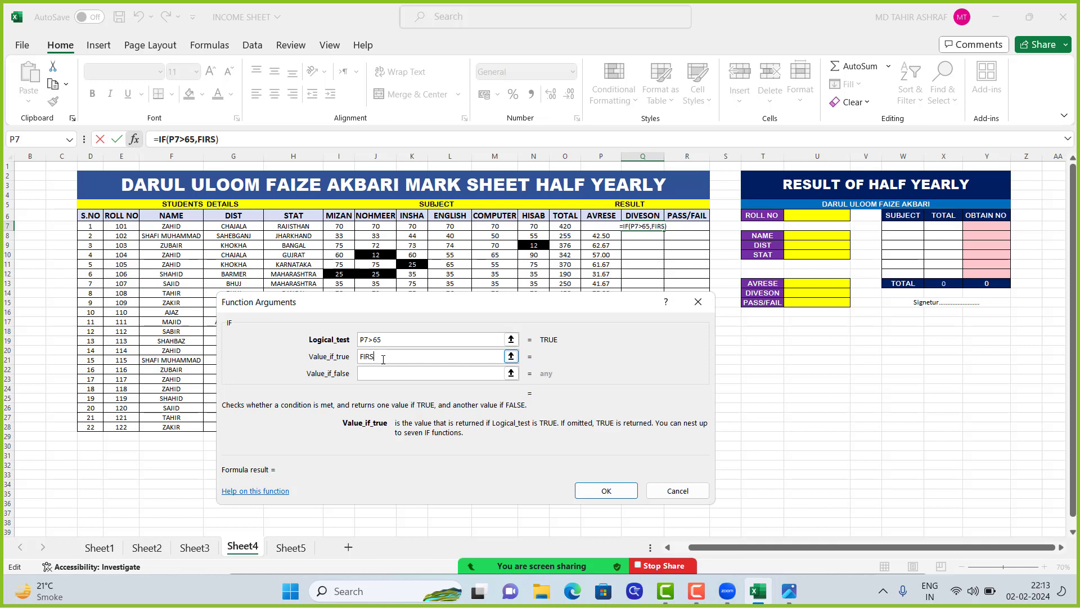
Nest a second IF as the value if false, testing P7>55 and returning SECAND when true
{"action": "left_click", "coordinate": [380, 375]}
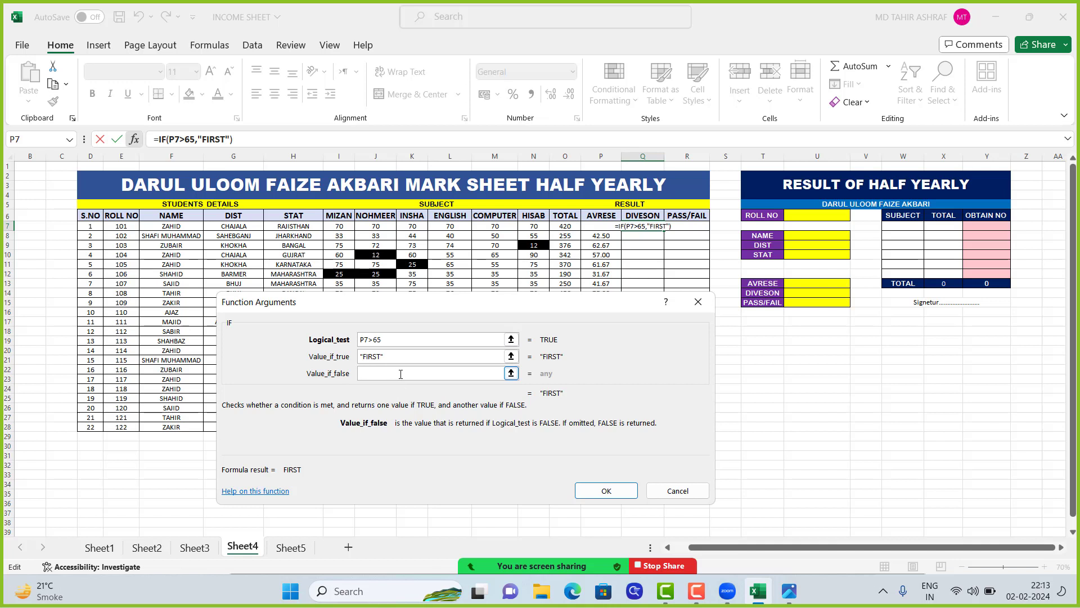
{"action": "left_click", "coordinate": [17, 142]}
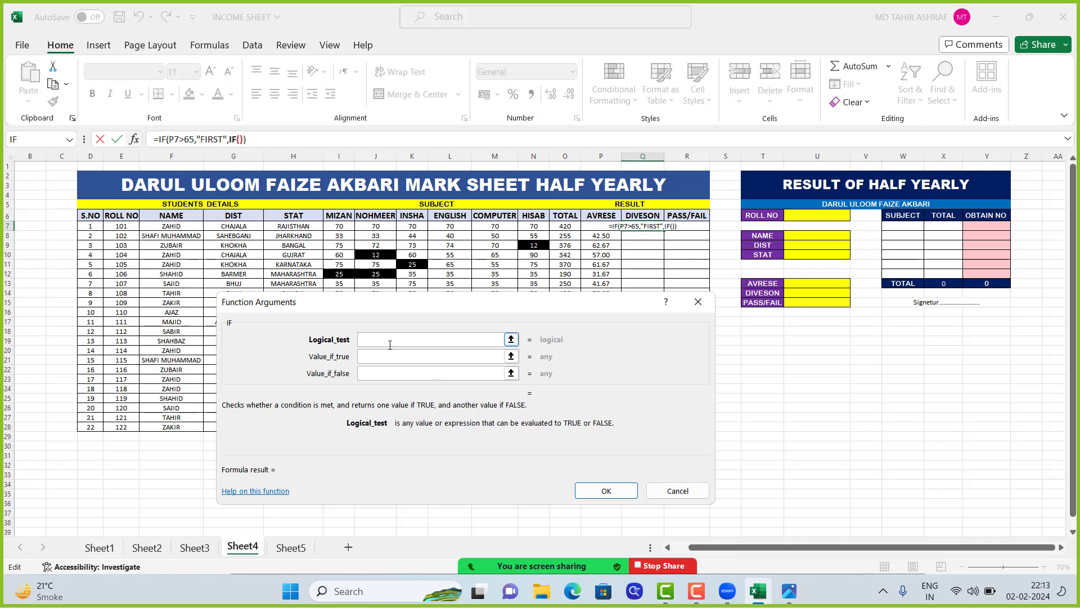
{"action": "left_click", "coordinate": [431, 343]}
{"action": "left_click", "coordinate": [594, 226]}
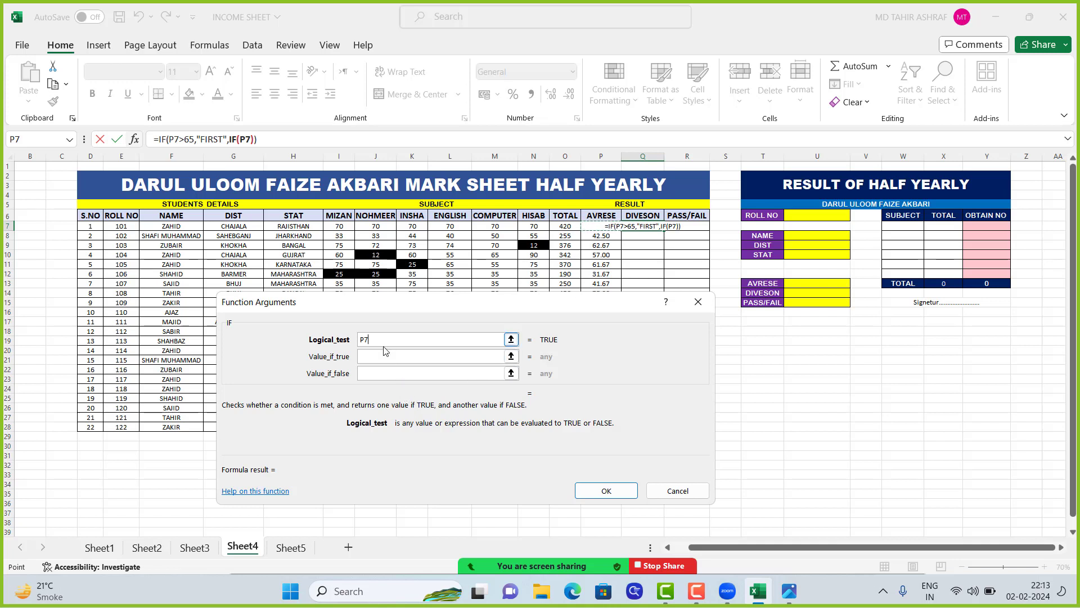
{"action": "type", "text": ">"}
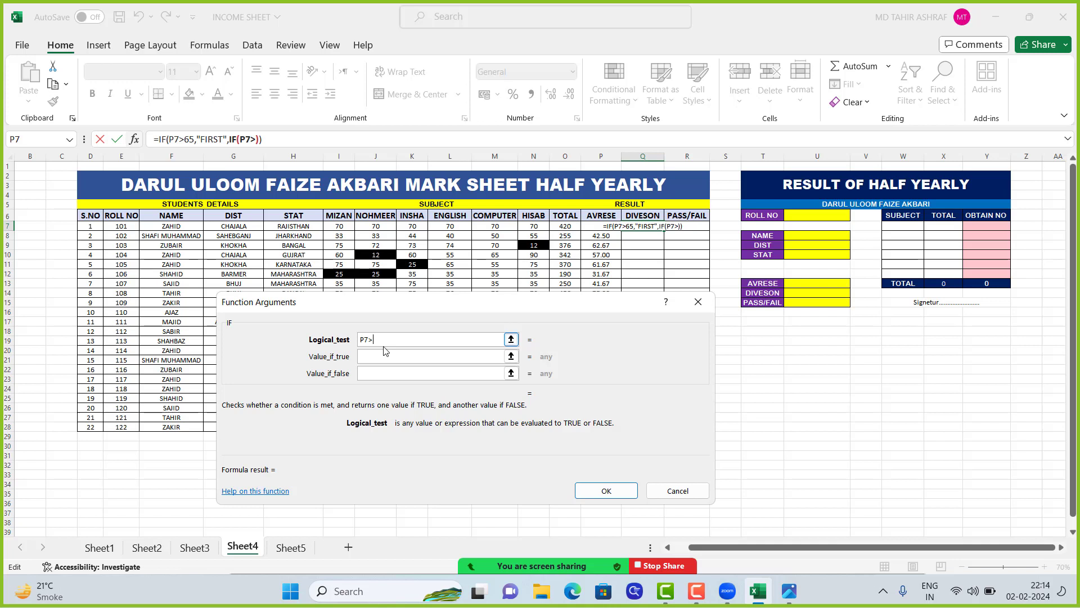
{"action": "type", "text": "55"}
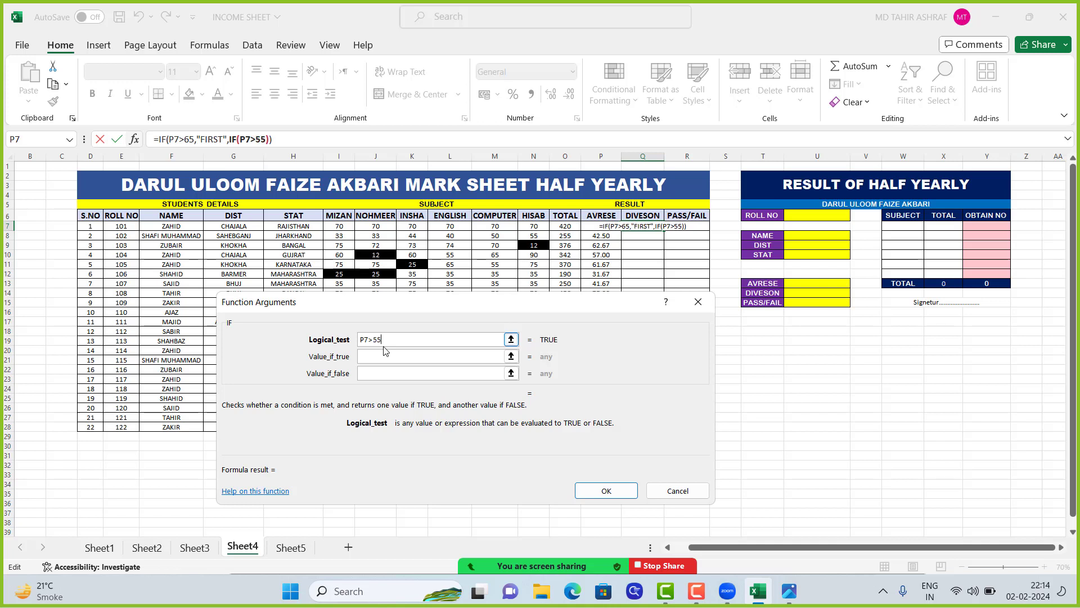
{"action": "left_click", "coordinate": [385, 354]}
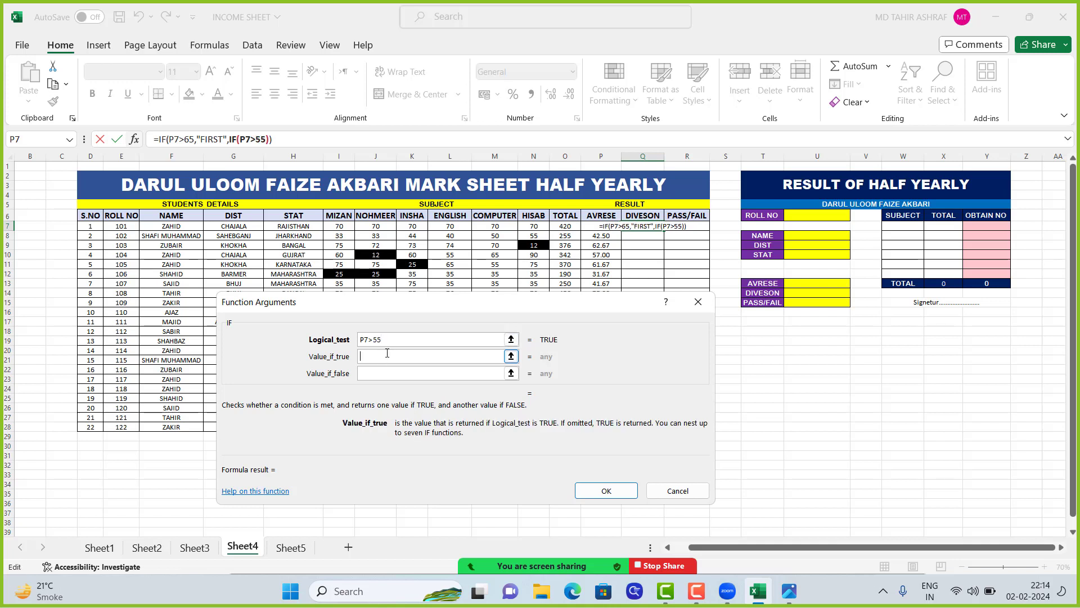
{"action": "type", "text": "SE"}
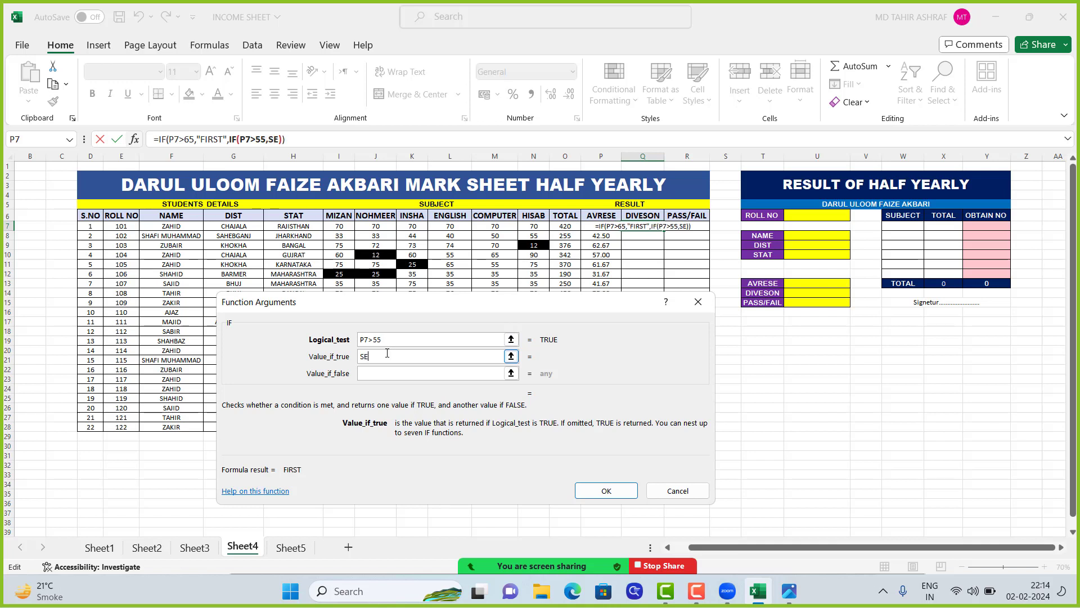
{"action": "type", "text": "CAND"}
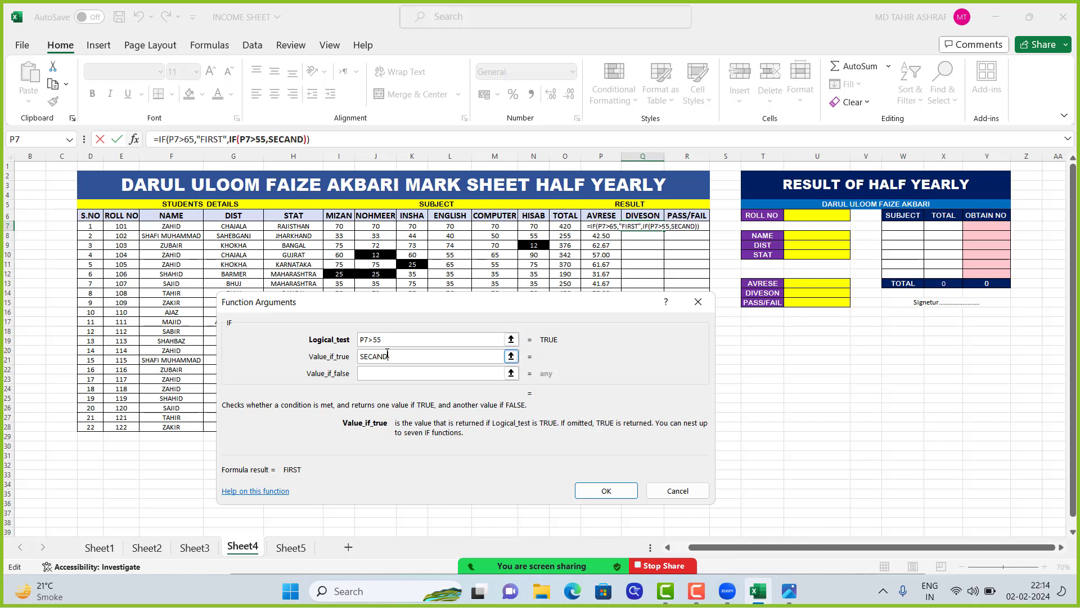
Nest a third IF as the second one's value if false, testing P7>33 and returning THIRD when true
{"action": "left_click", "coordinate": [400, 375]}
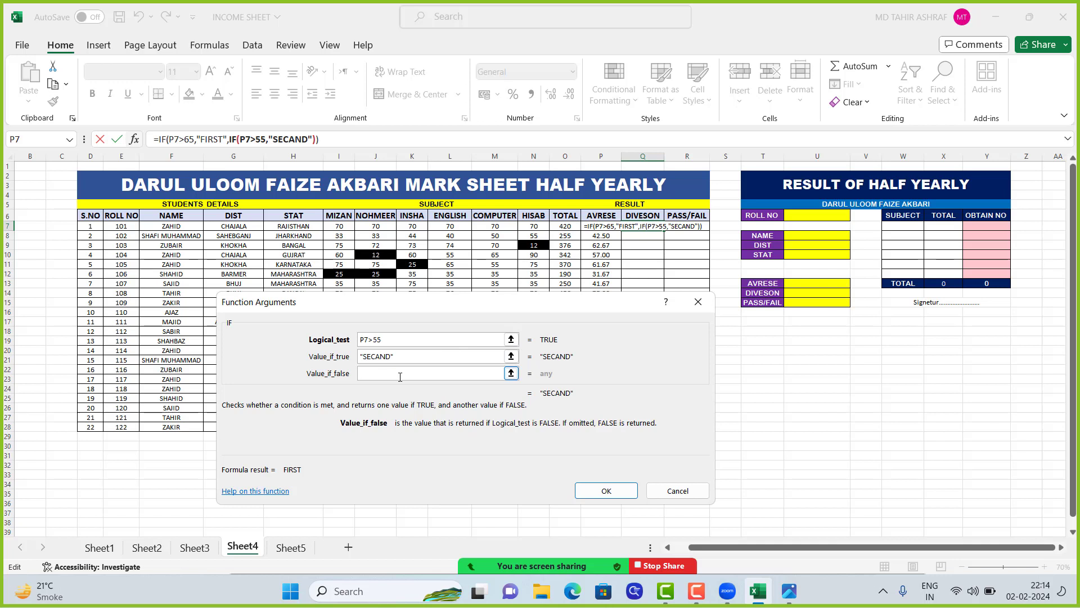
{"action": "left_click", "coordinate": [27, 141]}
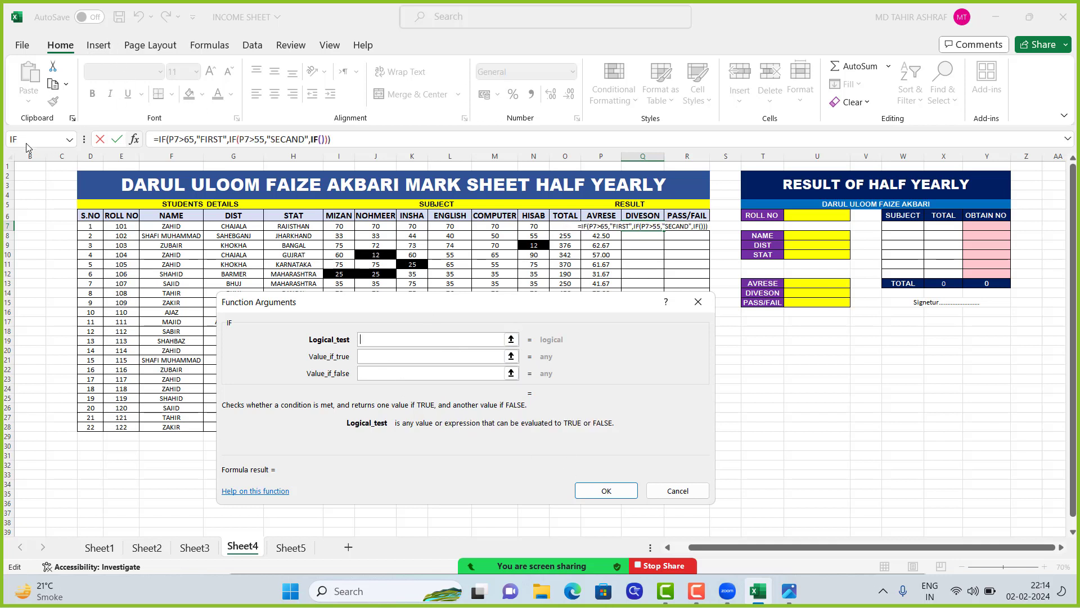
{"action": "left_click", "coordinate": [594, 228]}
{"action": "left_click", "coordinate": [378, 341]}
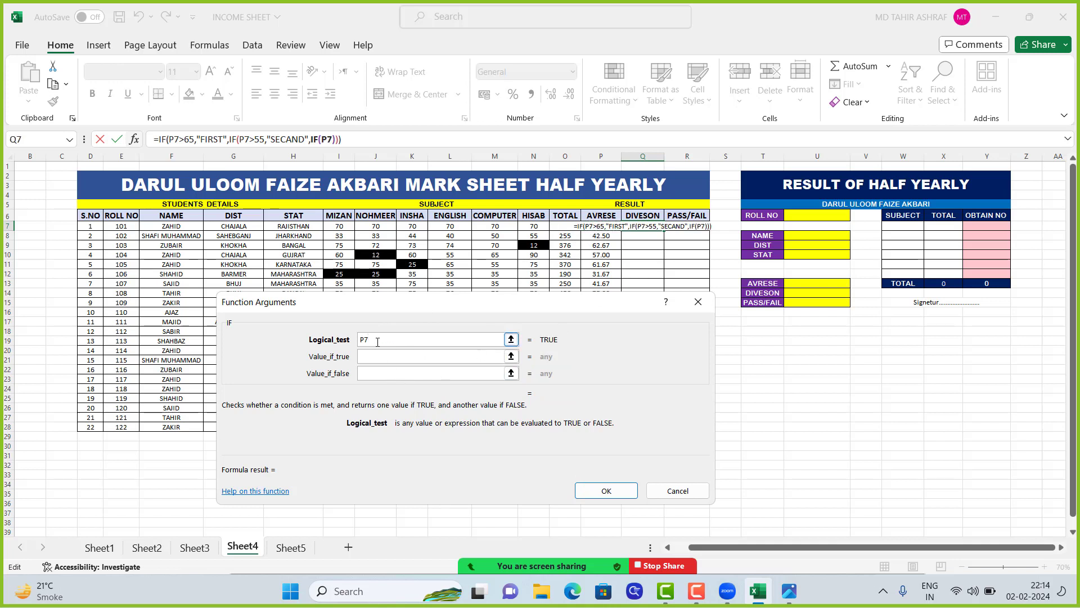
{"action": "type", "text": ">"}
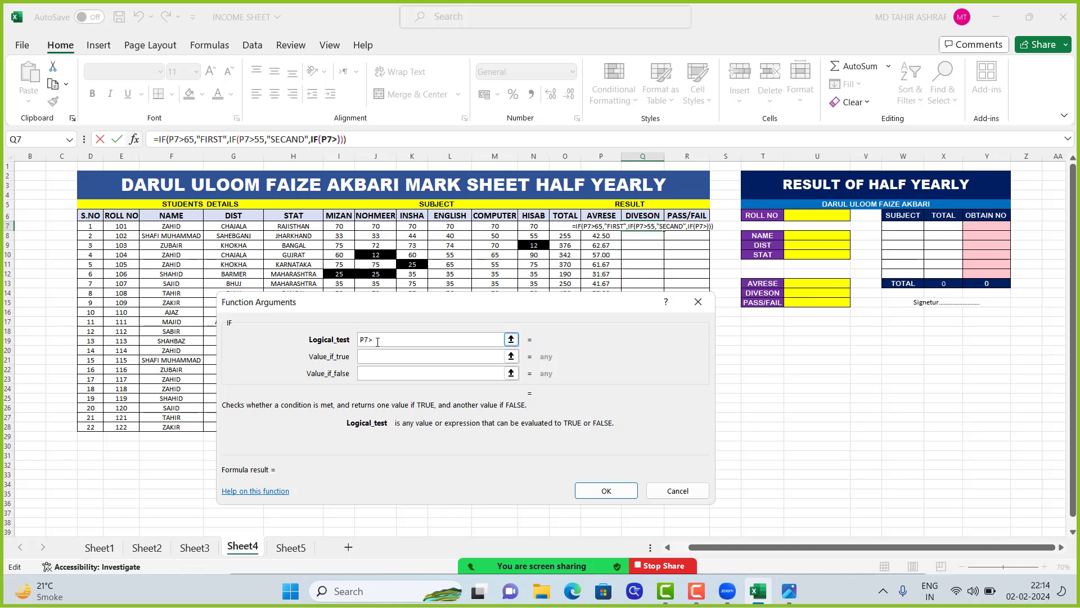
{"action": "type", "text": "33"}
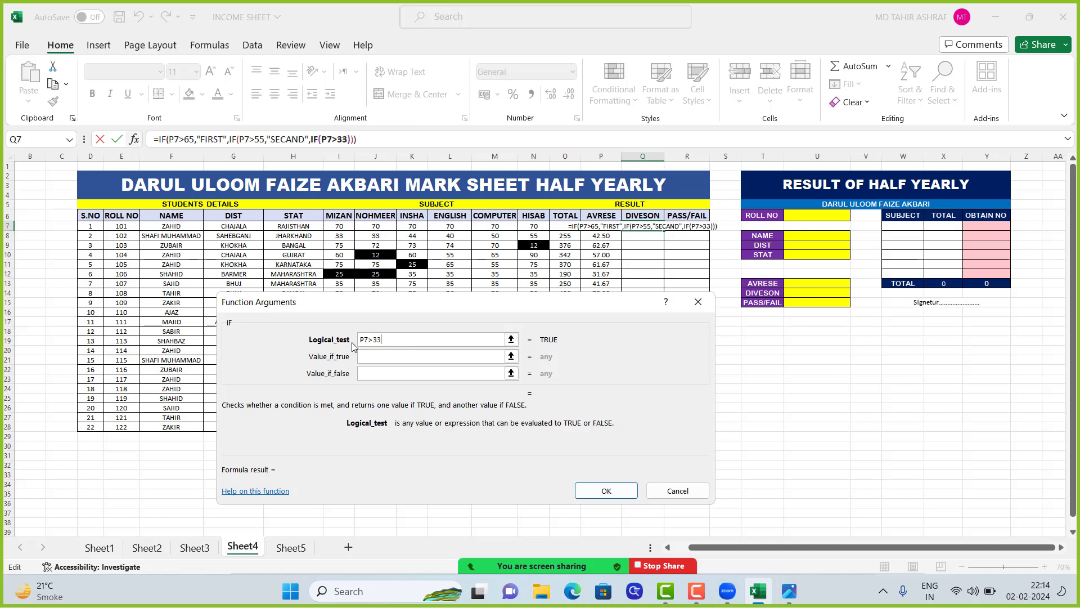
{"action": "left_click", "coordinate": [380, 355]}
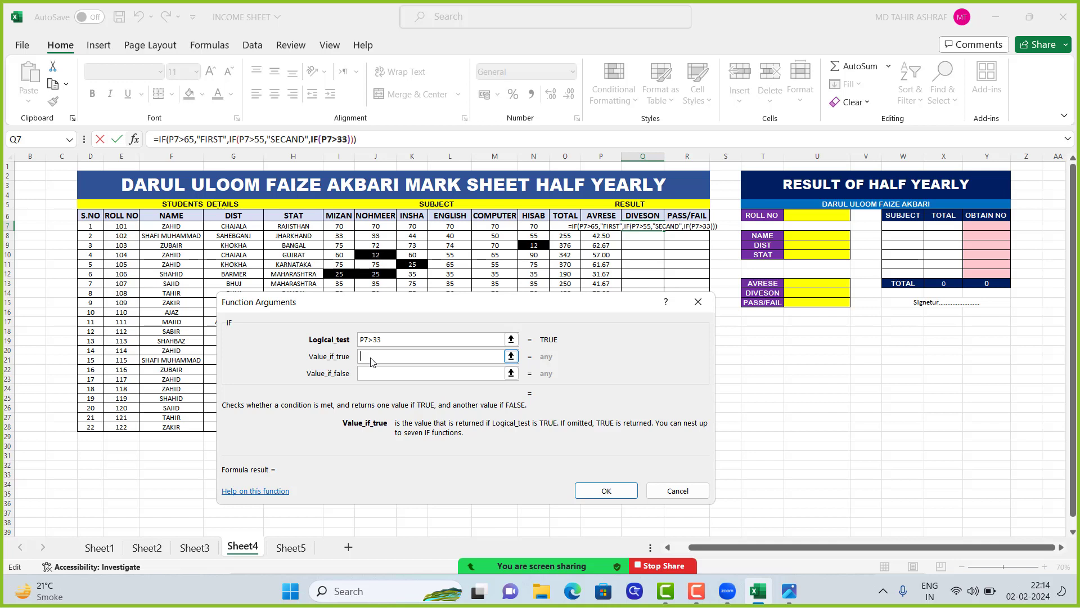
{"action": "type", "text": "TH"}
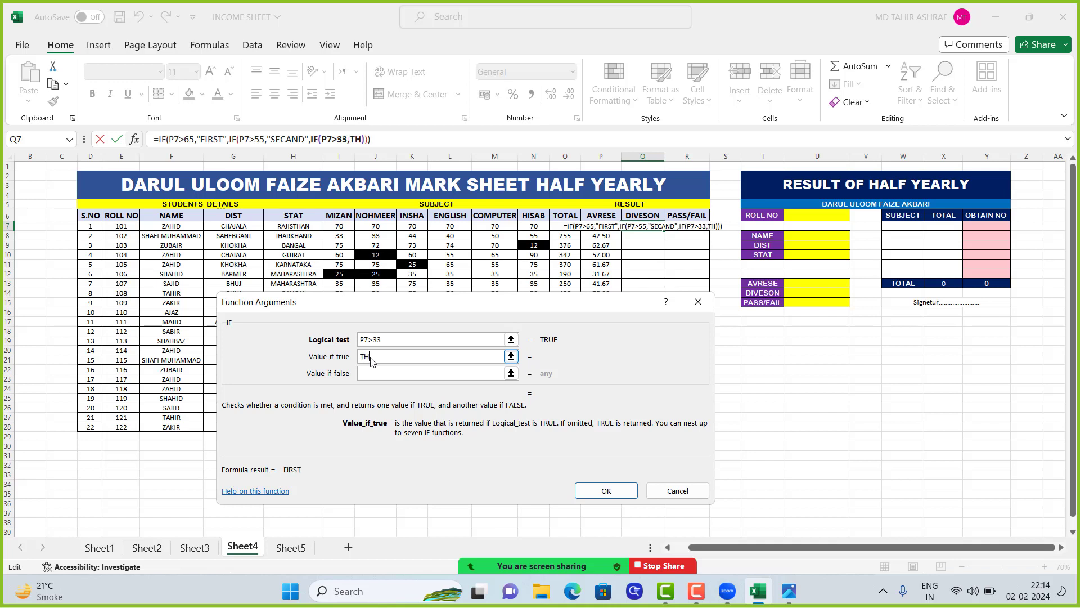
{"action": "type", "text": "IRD"}
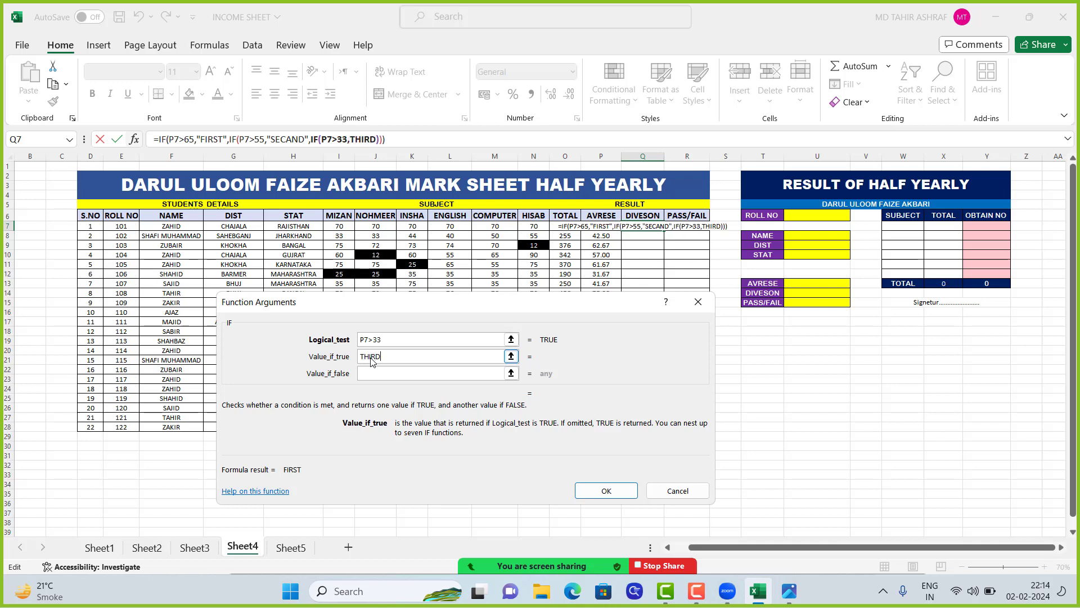
Complete the Q7 formula with FAIL as the innermost value if false, and fill it down to Q28
{"action": "left_click", "coordinate": [375, 375]}
{"action": "type", "text": "FAIL"}
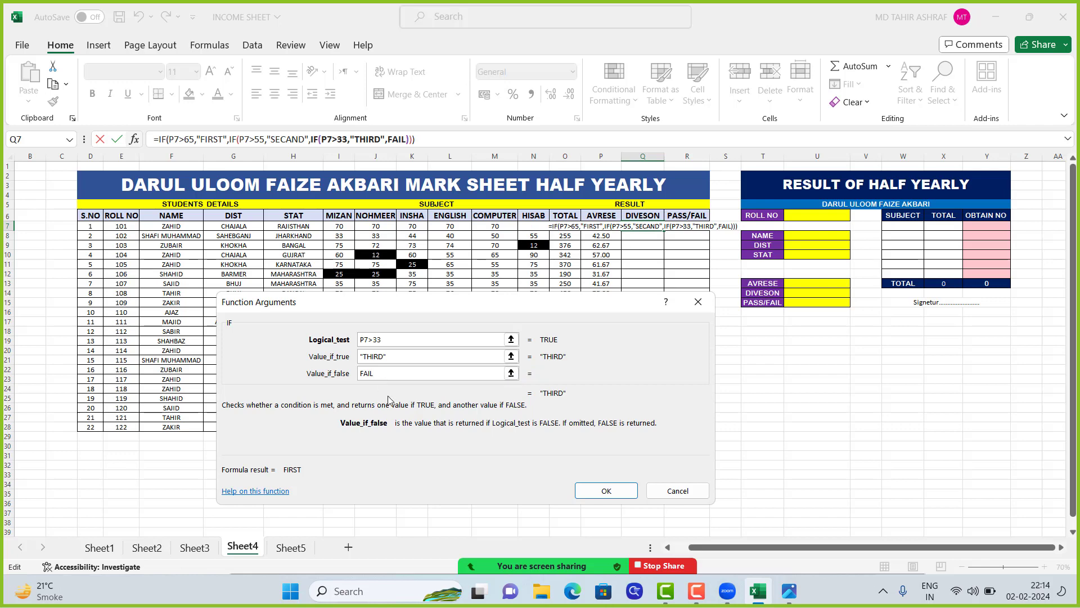
{"action": "left_click", "coordinate": [607, 491]}
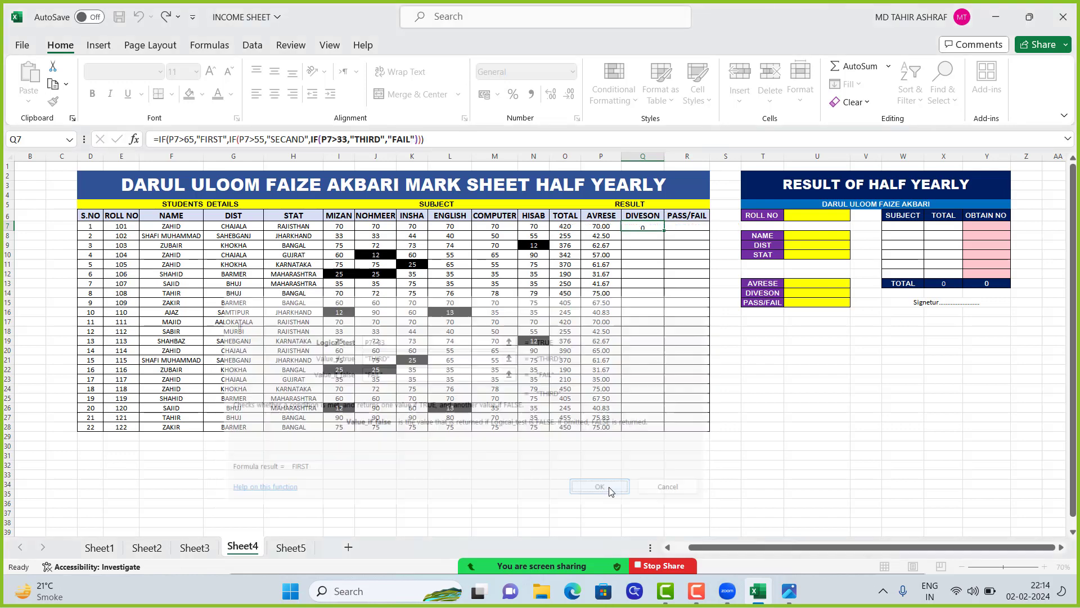
{"action": "double_click", "coordinate": [665, 231]}
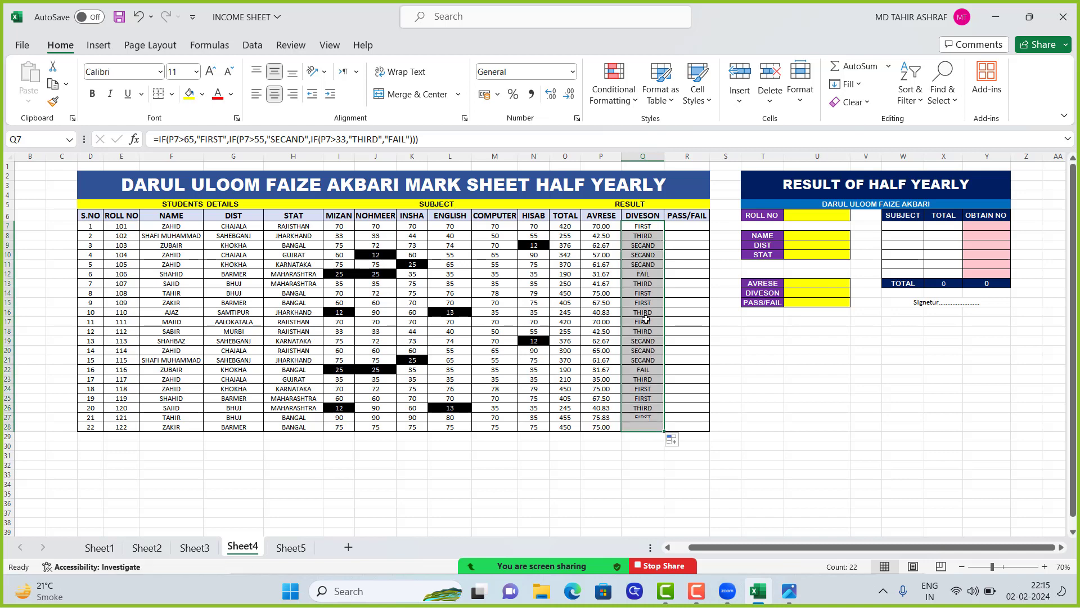
{"action": "left_click", "coordinate": [649, 256]}
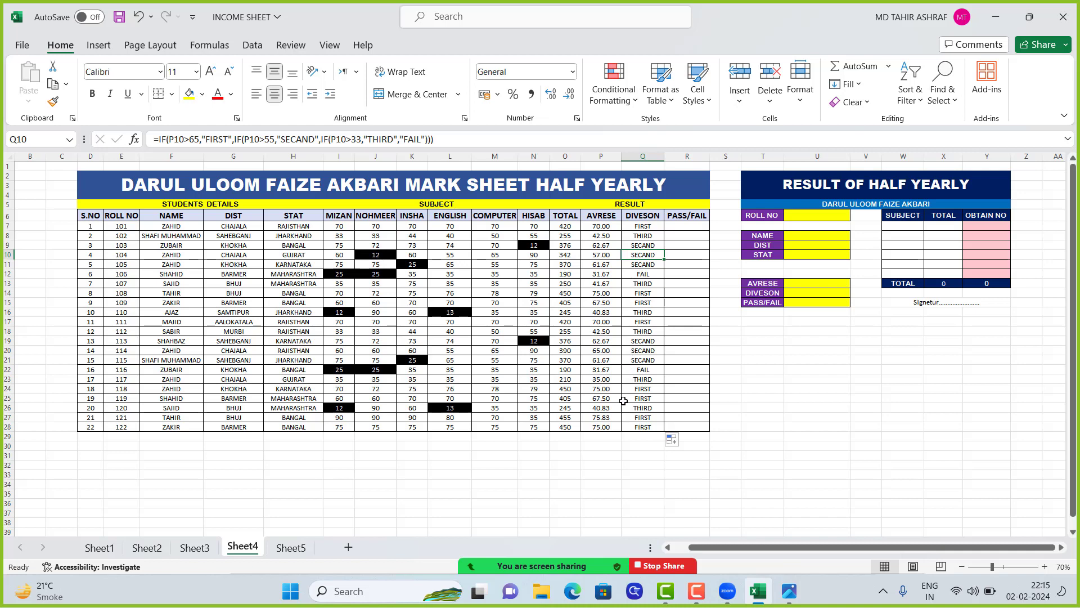
Insert an IF function in R7, the first student's PASS/FAIL cell, with the logical test P7>33
{"action": "left_click", "coordinate": [689, 229]}
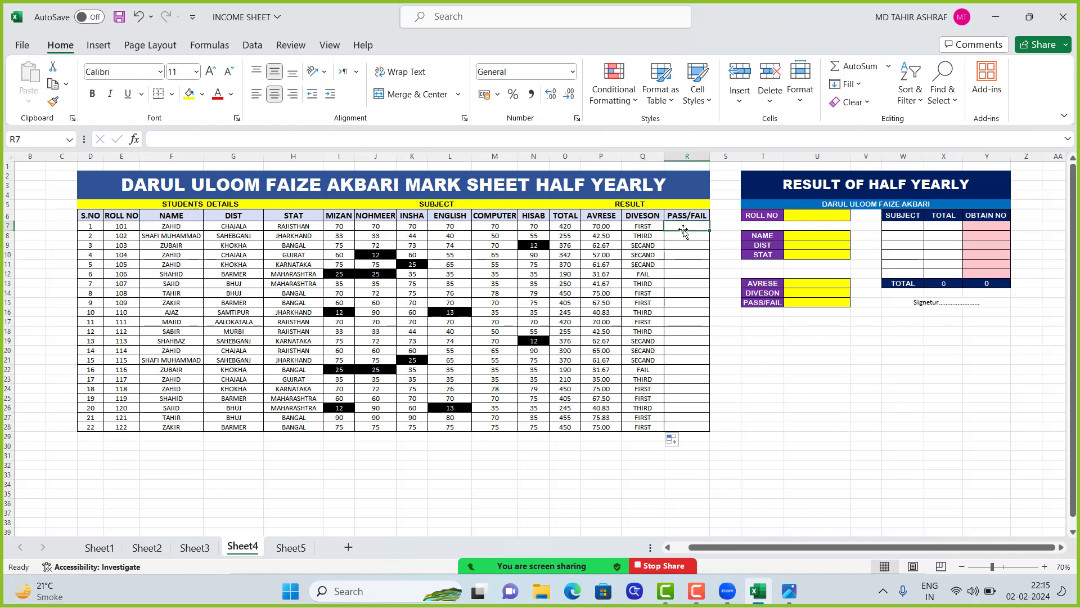
{"action": "type", "text": "="}
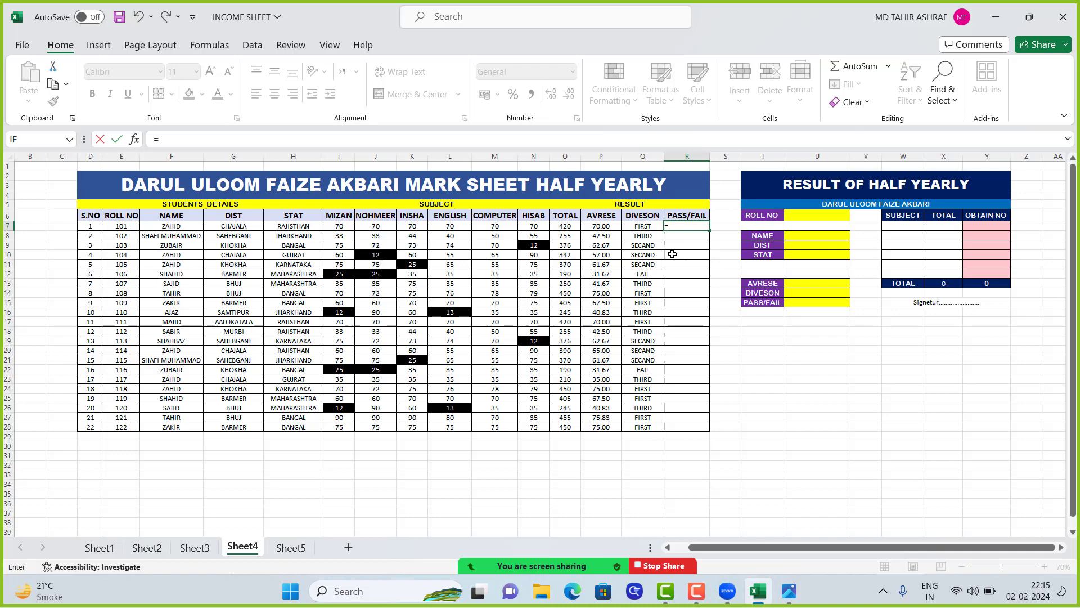
{"action": "left_click", "coordinate": [134, 139]}
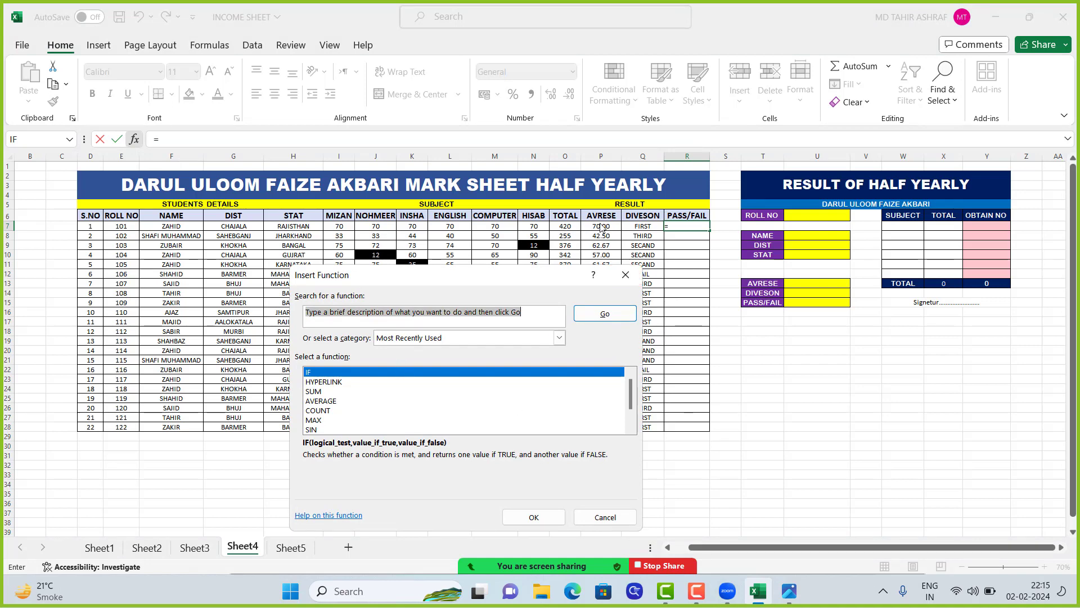
{"action": "left_click", "coordinate": [341, 374]}
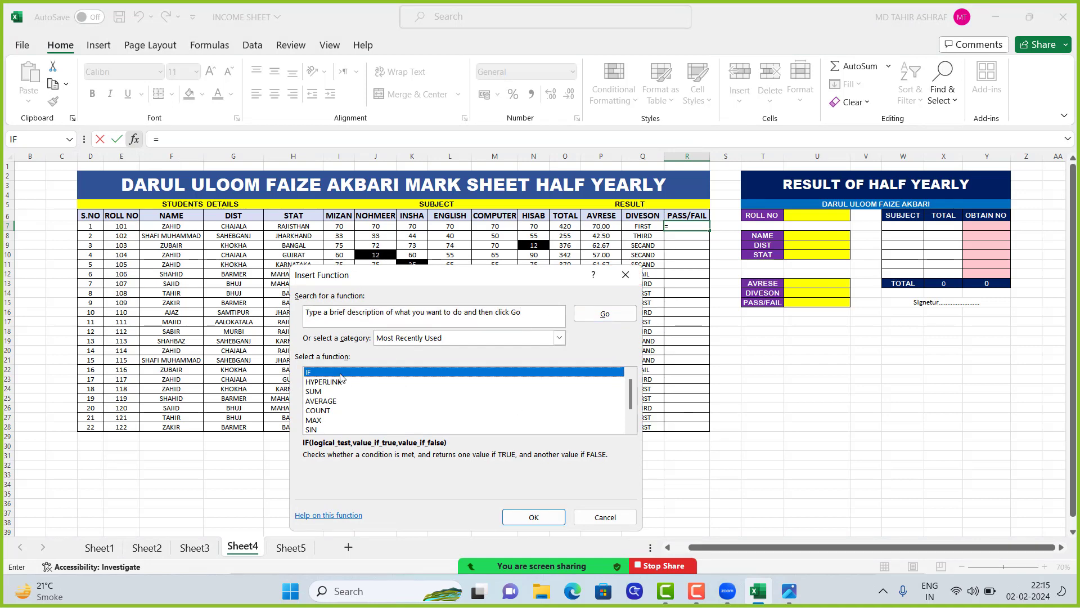
{"action": "left_click", "coordinate": [535, 517]}
{"action": "left_click", "coordinate": [606, 233]}
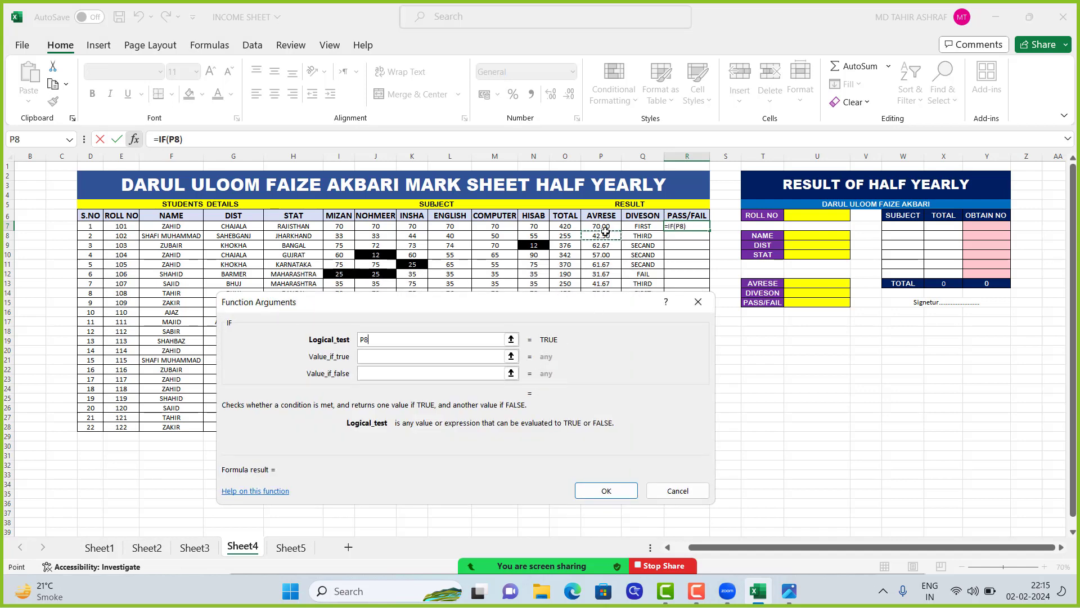
{"action": "left_click", "coordinate": [602, 225]}
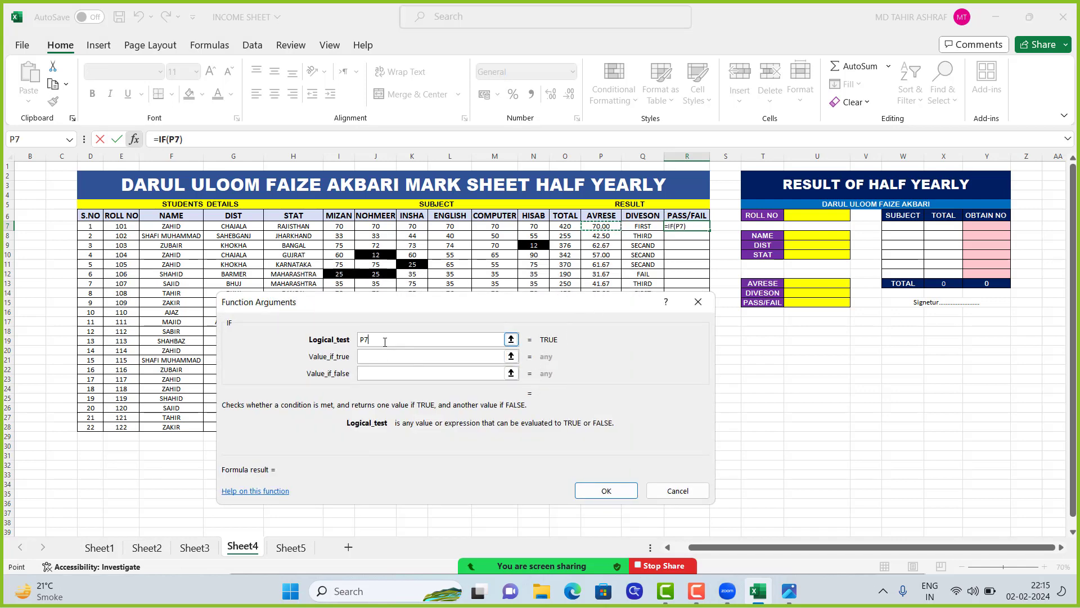
{"action": "type", "text": ">33"}
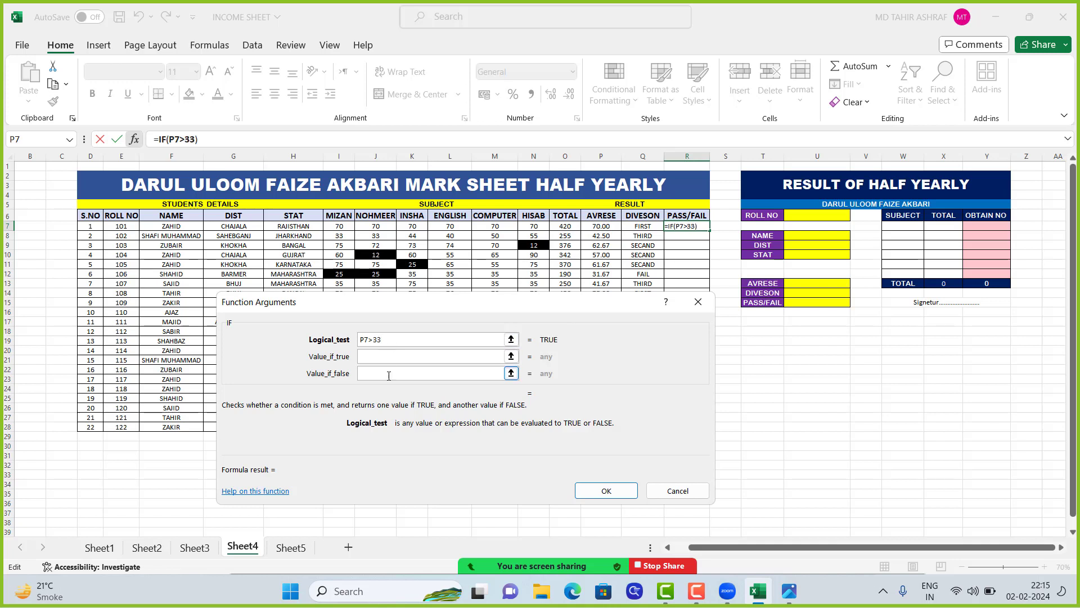
Complete the R7 IF formula with PASS as the value if true and FAIL if false, and fill it down to R28
{"action": "left_click", "coordinate": [381, 355]}
{"action": "type", "text": "PASS"}
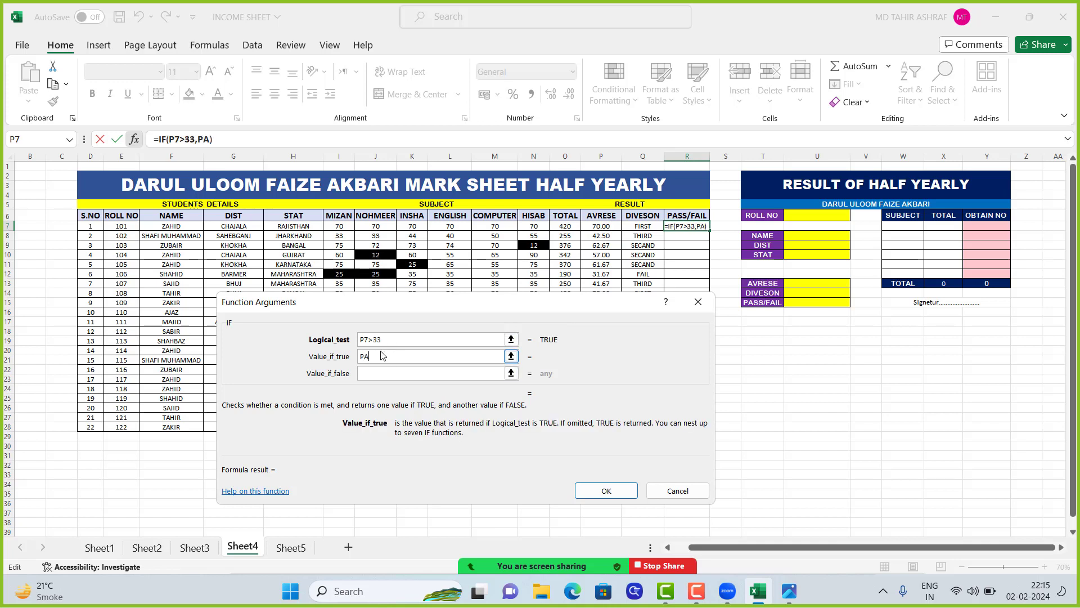
{"action": "left_click", "coordinate": [386, 372]}
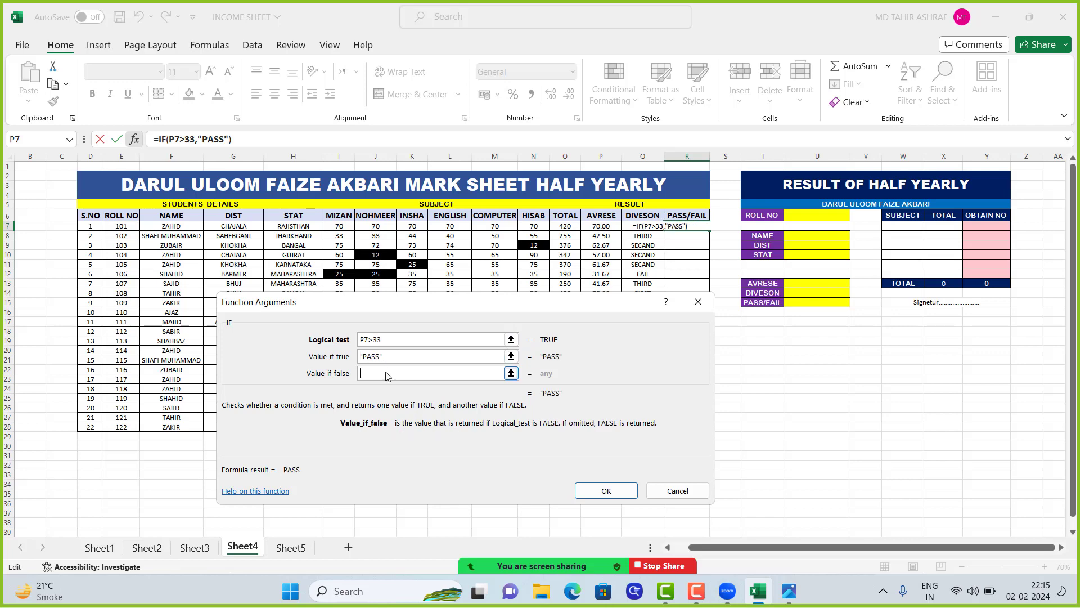
{"action": "type", "text": "FAIL"}
{"action": "left_click", "coordinate": [606, 492]}
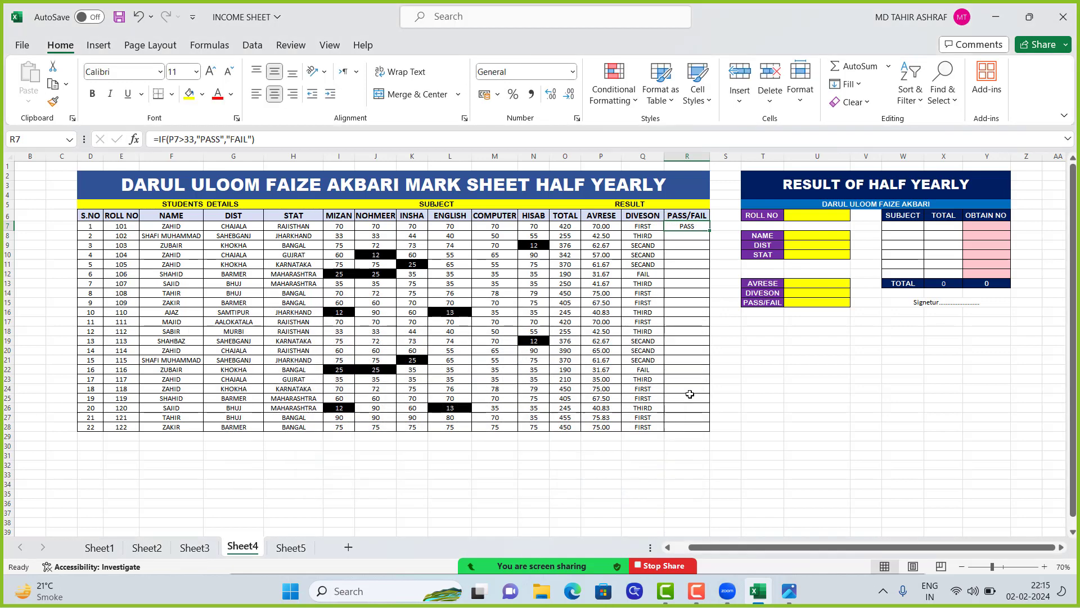
{"action": "double_click", "coordinate": [710, 230]}
{"action": "left_click", "coordinate": [656, 396]}
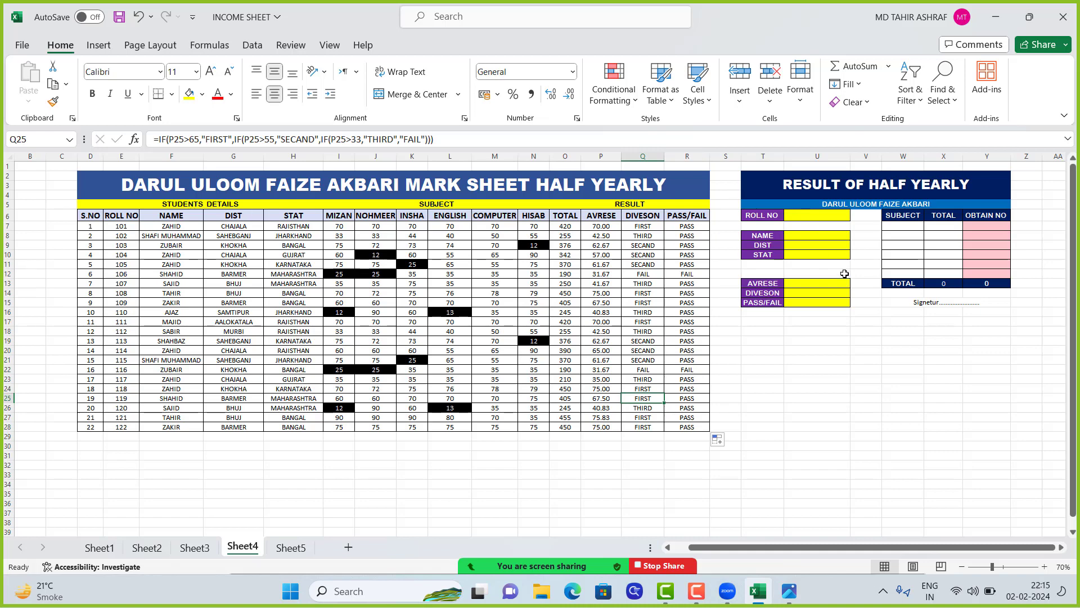
{"action": "scroll", "coordinate": [845, 273], "scroll_direction": "down", "scroll_amount": 1}
{"action": "scroll", "coordinate": [844, 273], "scroll_direction": "up", "scroll_amount": 1}
{"action": "scroll", "coordinate": [851, 264], "scroll_direction": "down", "scroll_amount": 1}
{"action": "scroll", "coordinate": [851, 263], "scroll_direction": "up", "scroll_amount": 1}
Enter the subjects MIZAN, NOHMEER and INSHA in W7 to W9 of the result card's SUBJECT column
{"action": "left_click", "coordinate": [895, 226]}
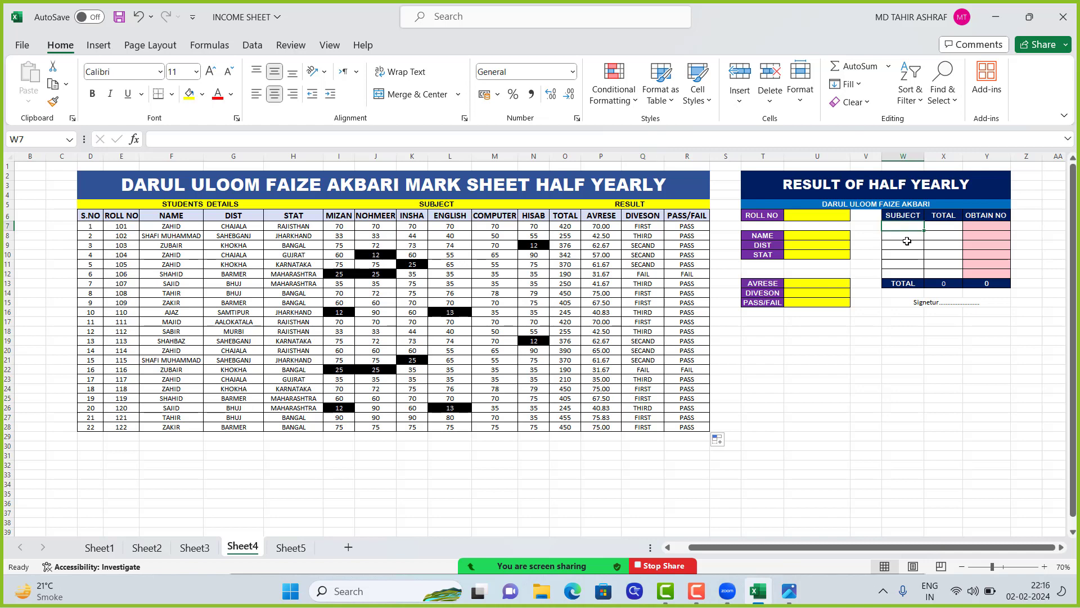
{"action": "type", "text": "MIZAN"}
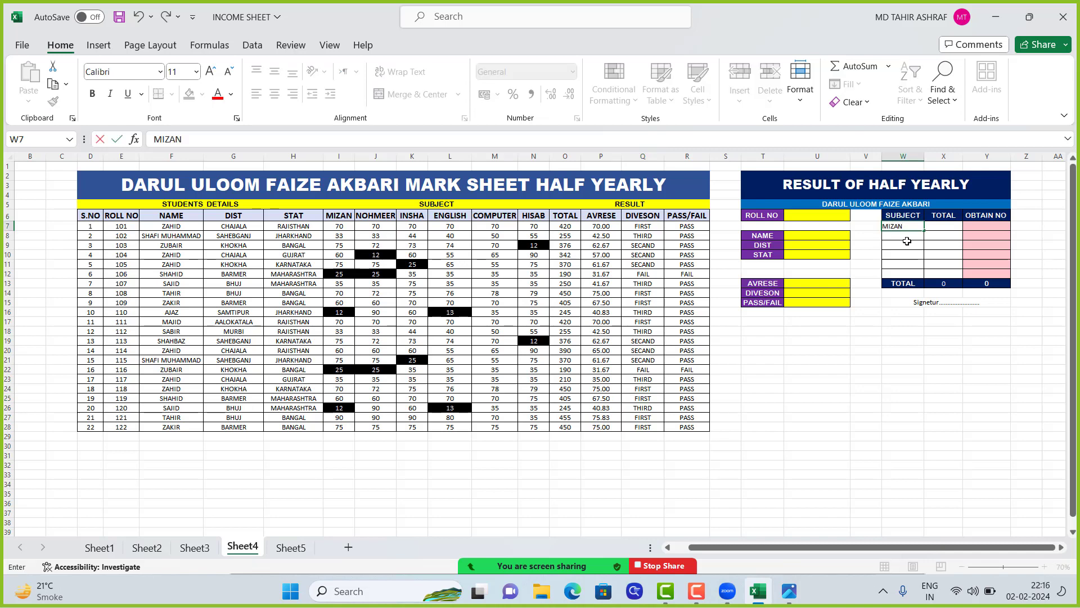
{"action": "key", "text": "Return"}
{"action": "type", "text": "NOHMEER"}
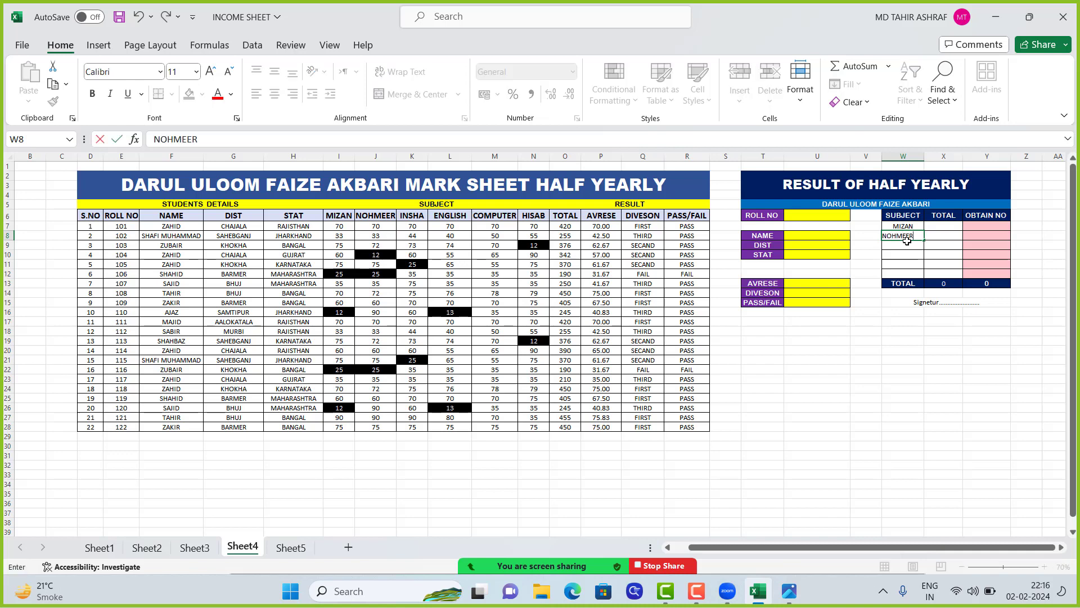
{"action": "key", "text": "Return"}
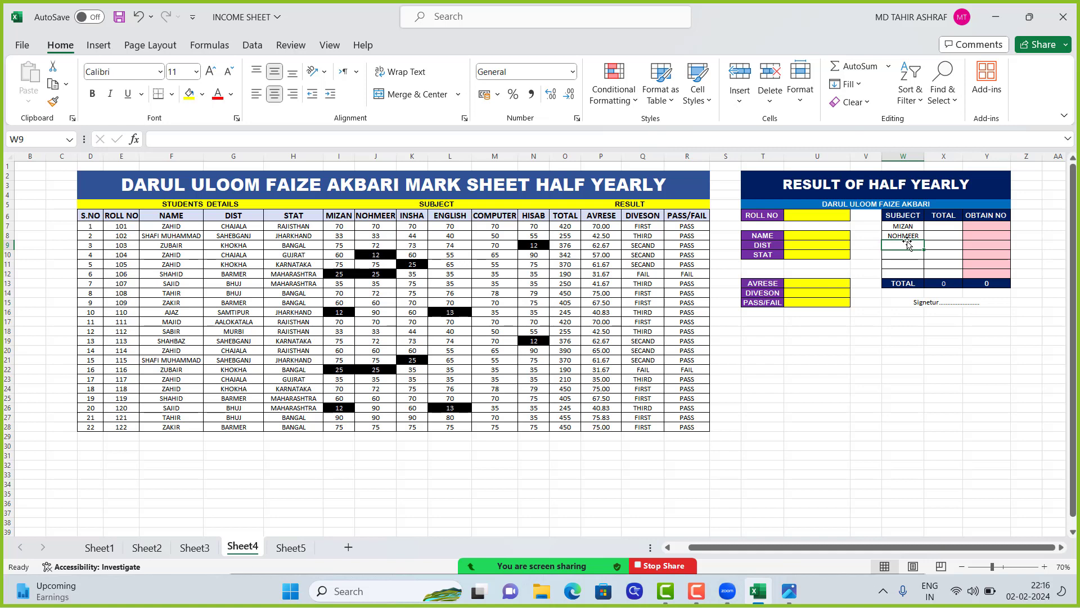
{"action": "type", "text": "INSHA"}
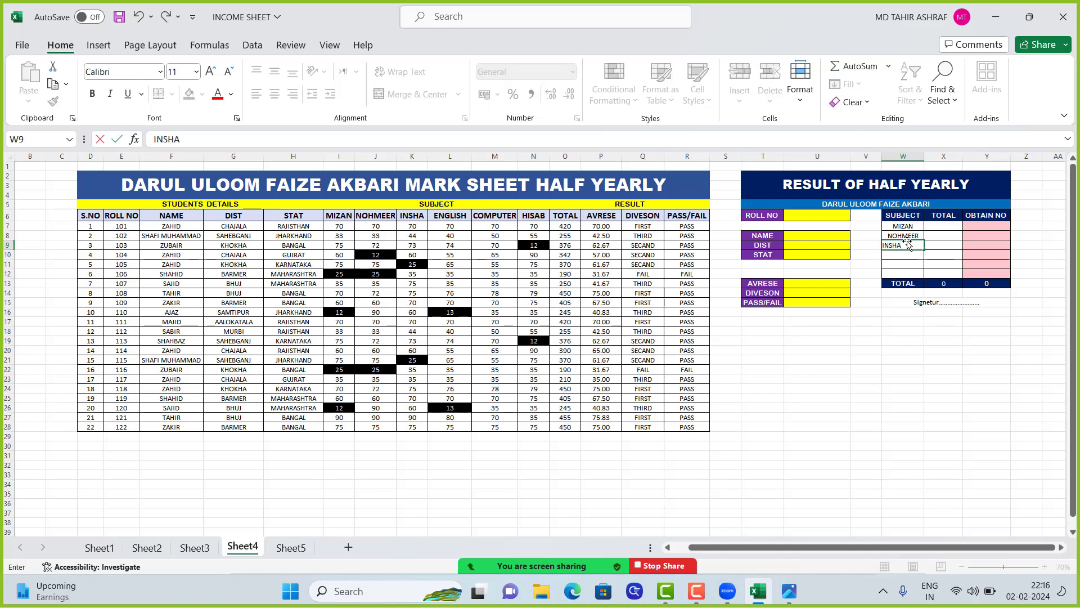
{"action": "key", "text": "Return"}
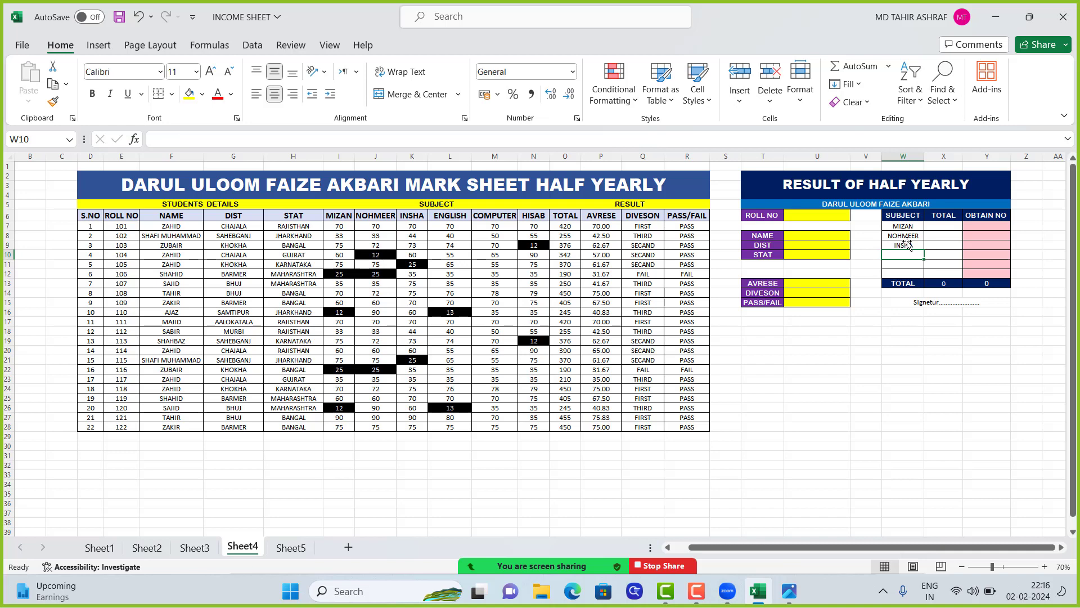
Enter the remaining subjects ENGLLISH, COMPUTER and HISAB in W10 to W12 of the result card
{"action": "type", "text": "ENGLLISH"}
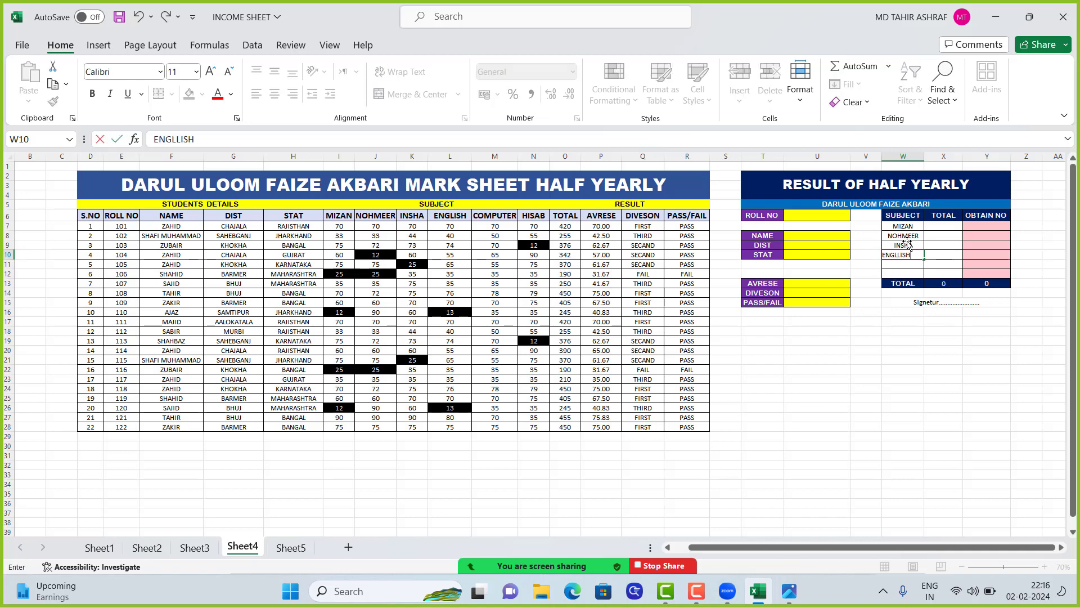
{"action": "key", "text": "Return"}
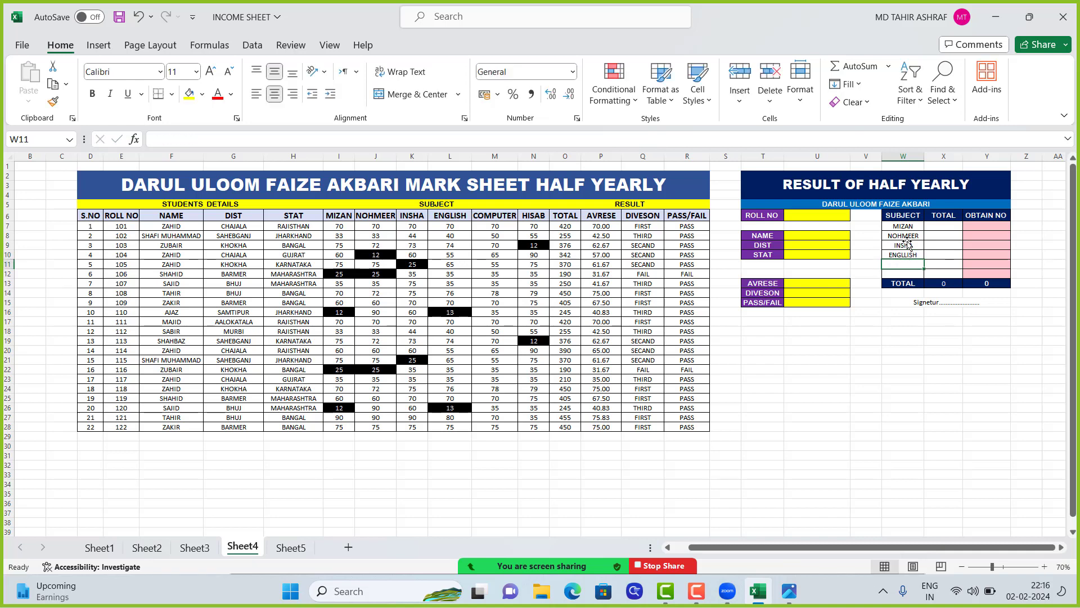
{"action": "type", "text": "COMPU"}
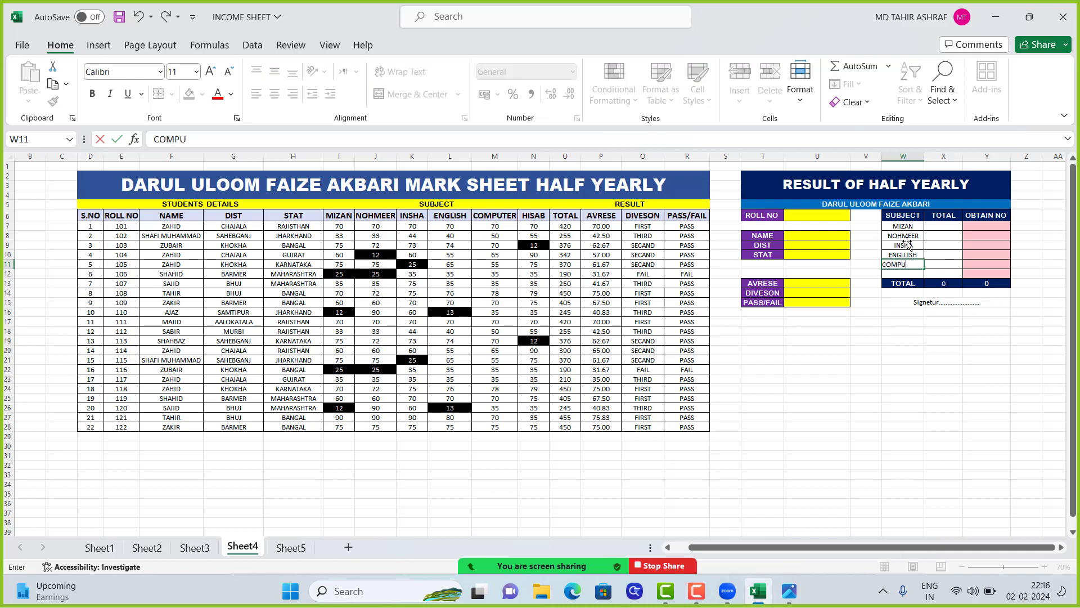
{"action": "type", "text": "TER"}
{"action": "key", "text": "Return"}
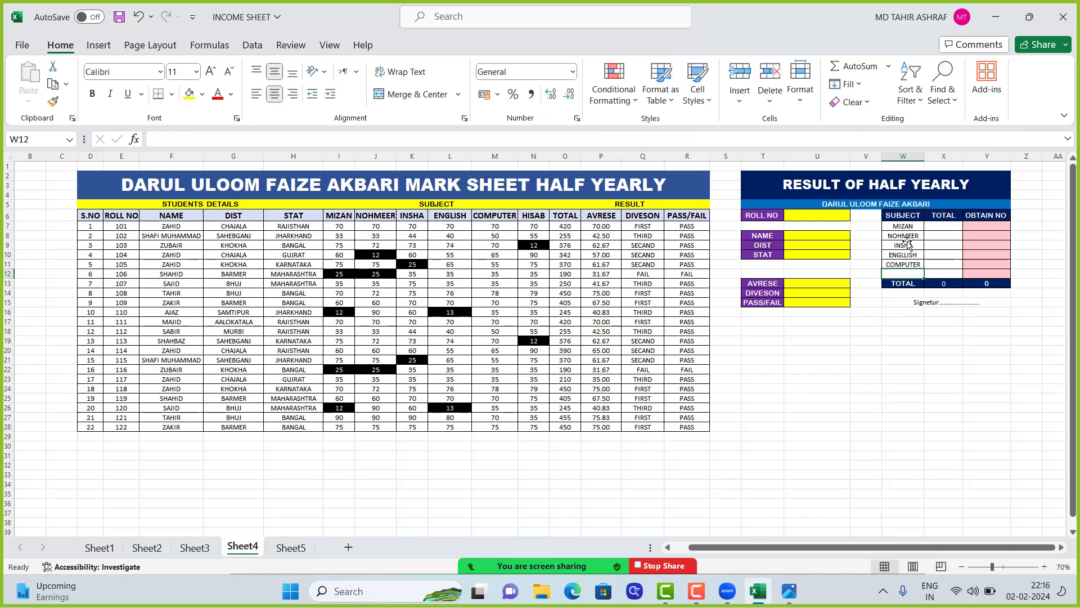
{"action": "type", "text": "HISAB"}
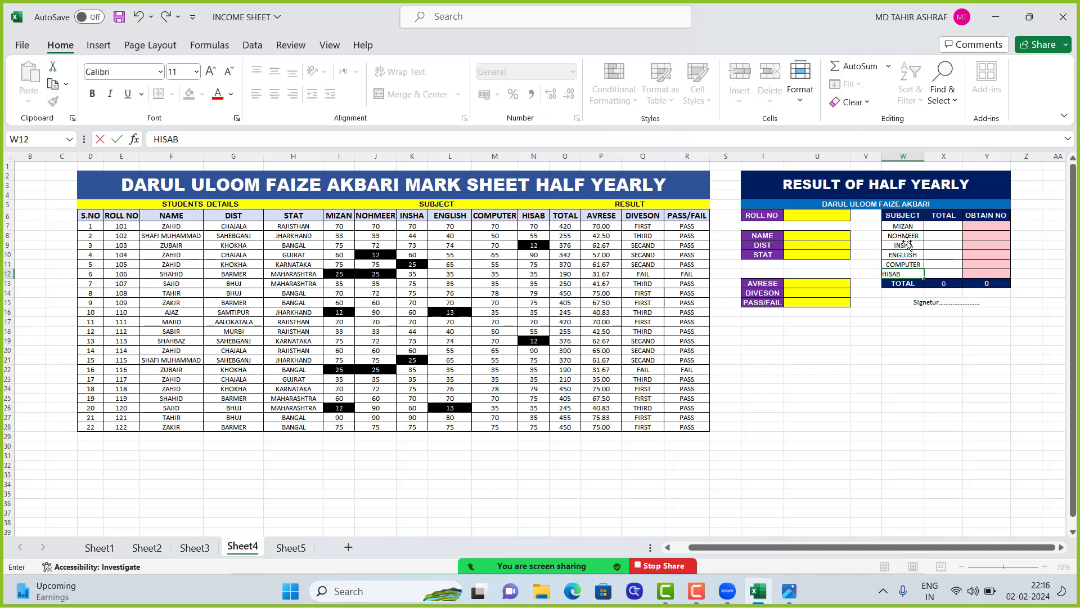
{"action": "key", "text": "Return"}
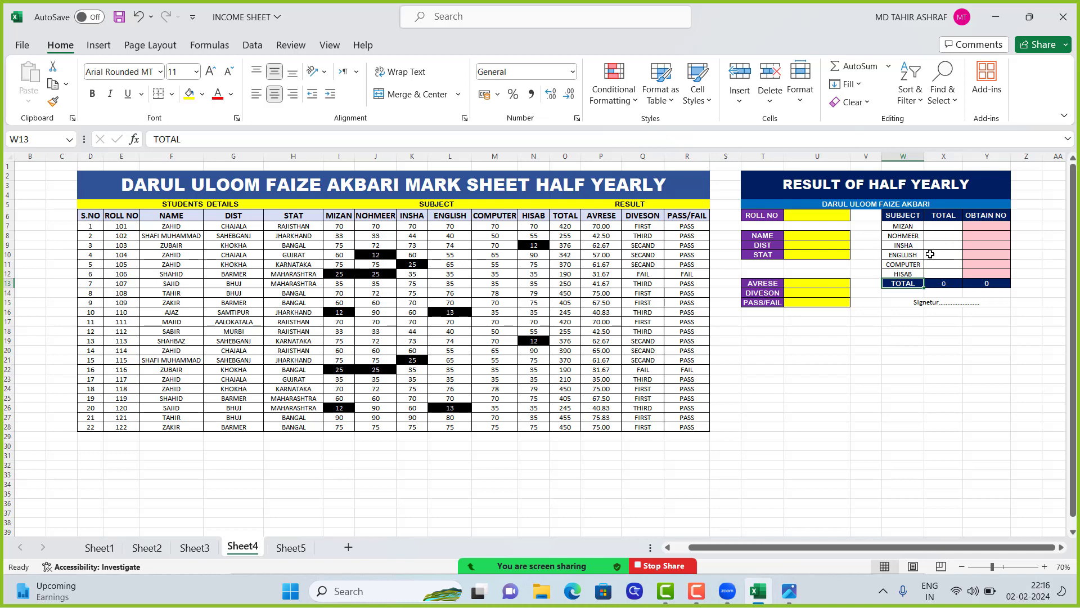
Enter 100 as the MIZAN total in X7 and fill it down to HISAB in X12
{"action": "left_click", "coordinate": [945, 227]}
{"action": "type", "text": "100"}
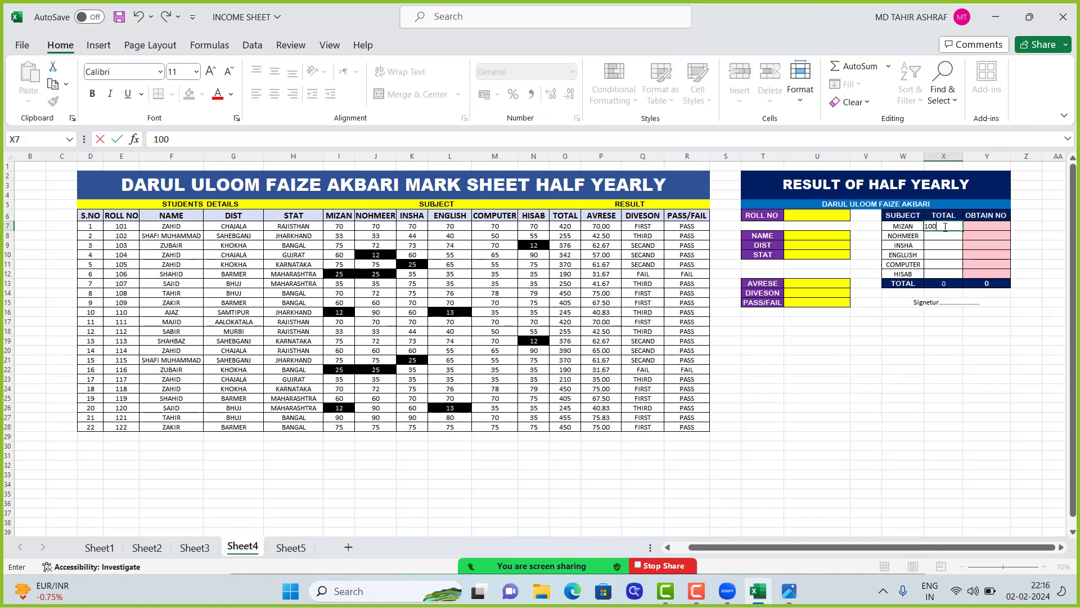
{"action": "key", "text": "Return"}
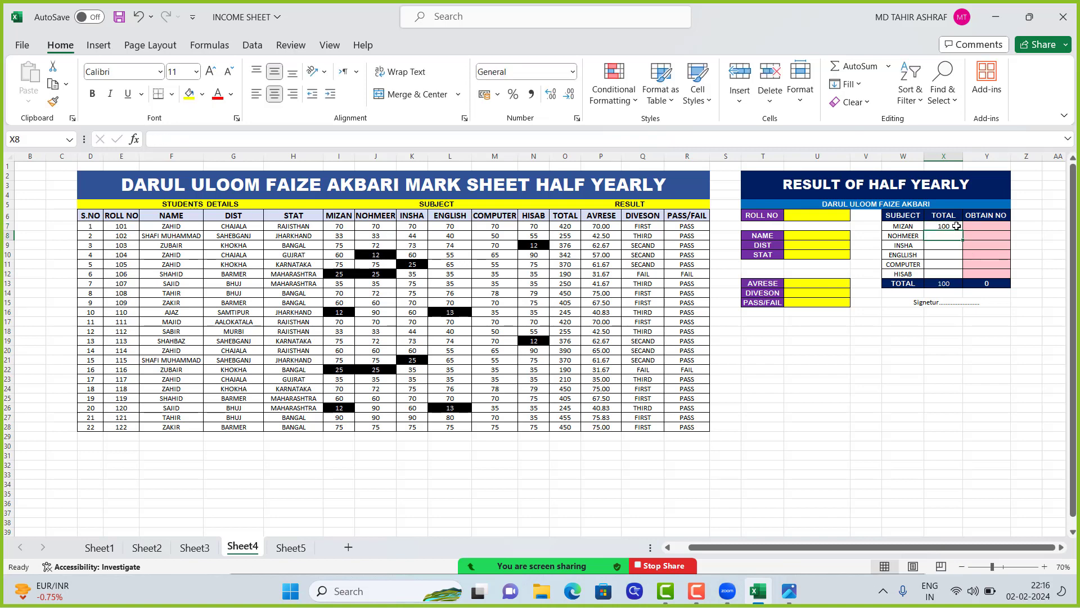
{"action": "left_click", "coordinate": [956, 226]}
{"action": "left_click_drag", "start_coordinate": [963, 232], "coordinate": [957, 275]}
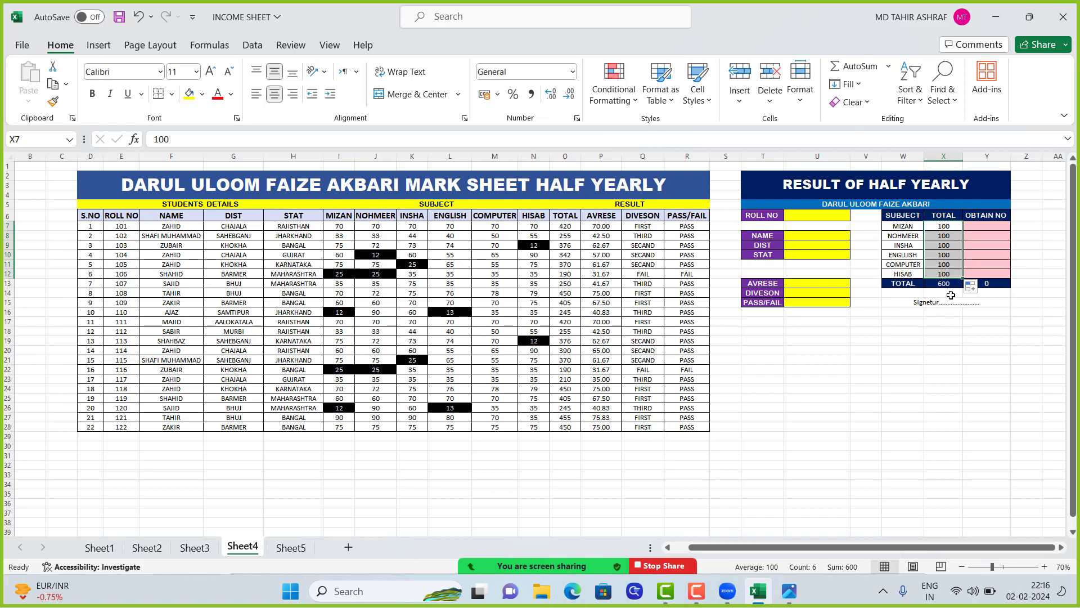
{"action": "left_click", "coordinate": [951, 293]}
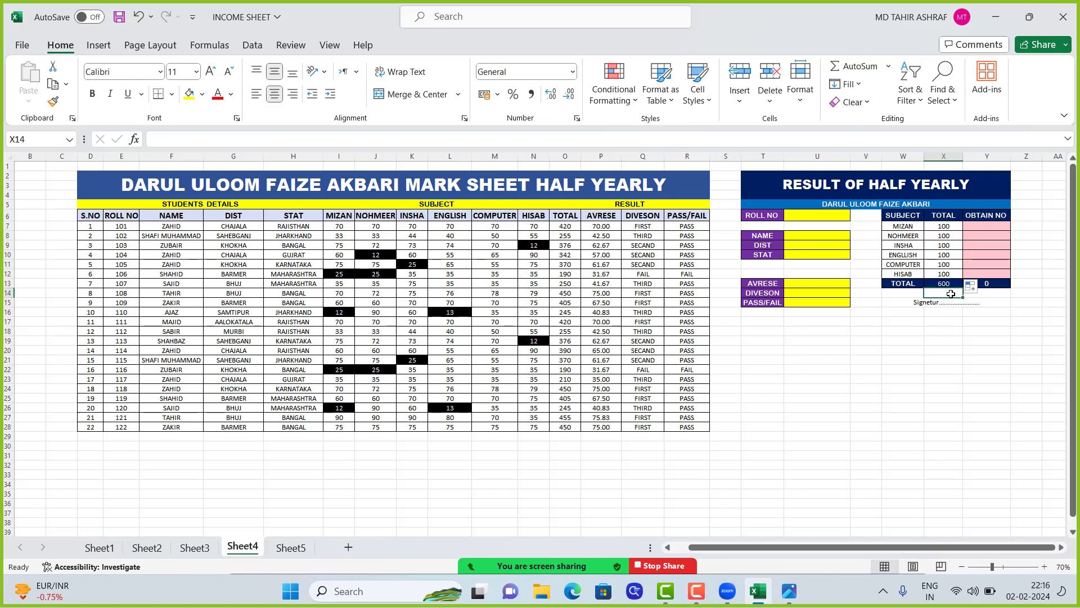
Start a VLOOKUP formula in U8, the result card's NAME cell, with roll number cell U6 as the lookup value
{"action": "left_click", "coordinate": [984, 226]}
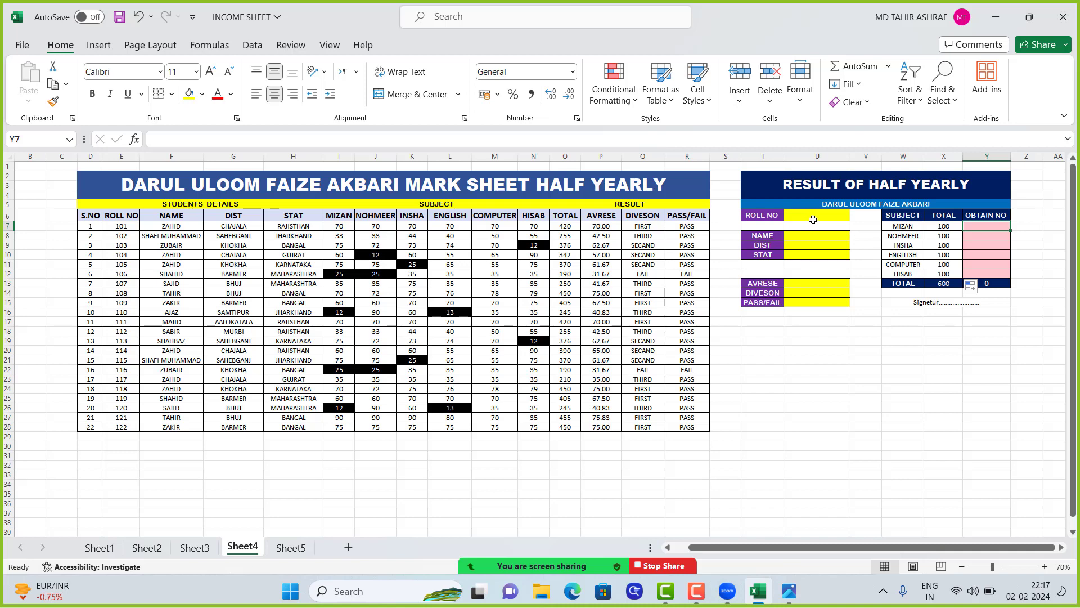
{"action": "left_click", "coordinate": [805, 236]}
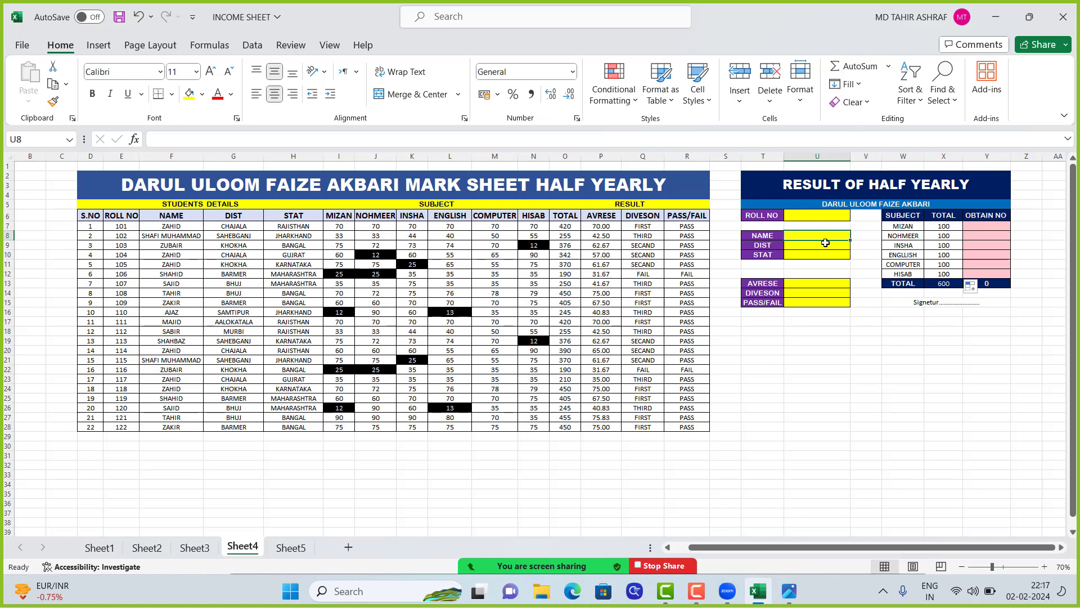
{"action": "type", "text": "="}
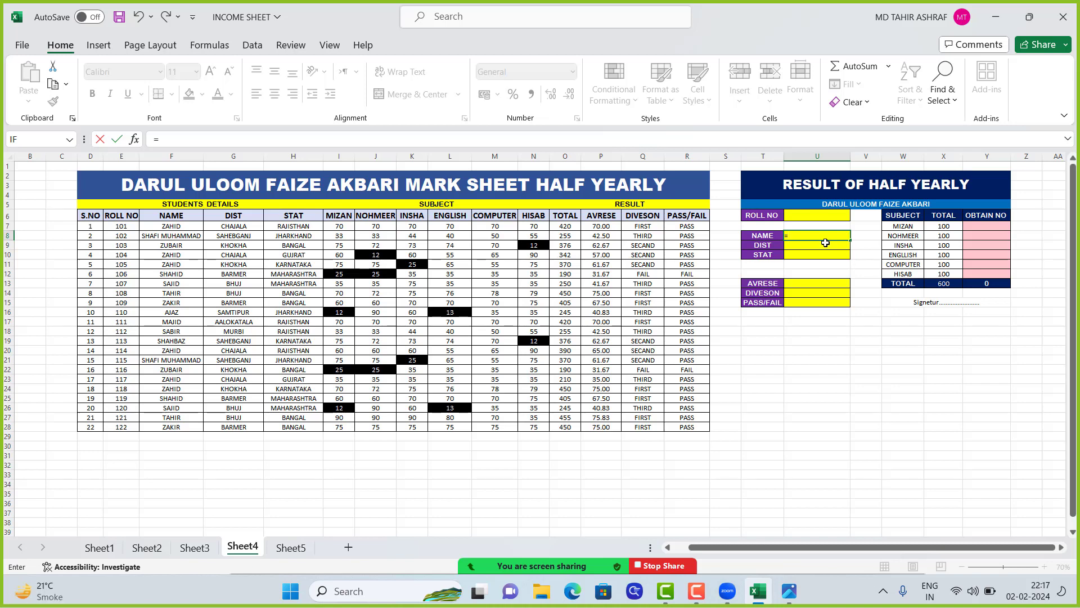
{"action": "type", "text": "VL"}
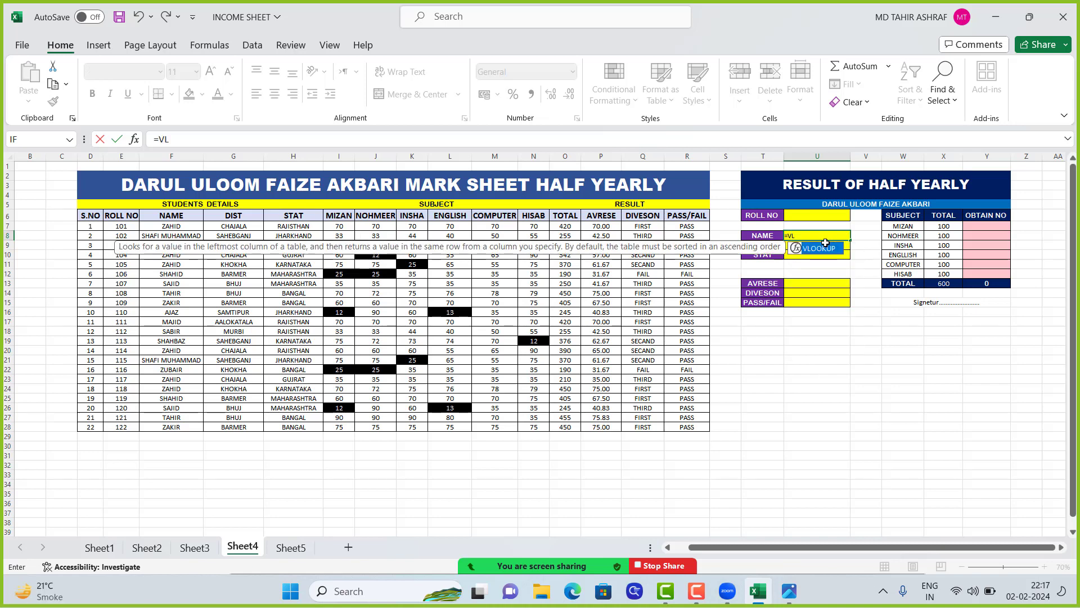
{"action": "type", "text": "OO"}
{"action": "double_click", "coordinate": [822, 253]}
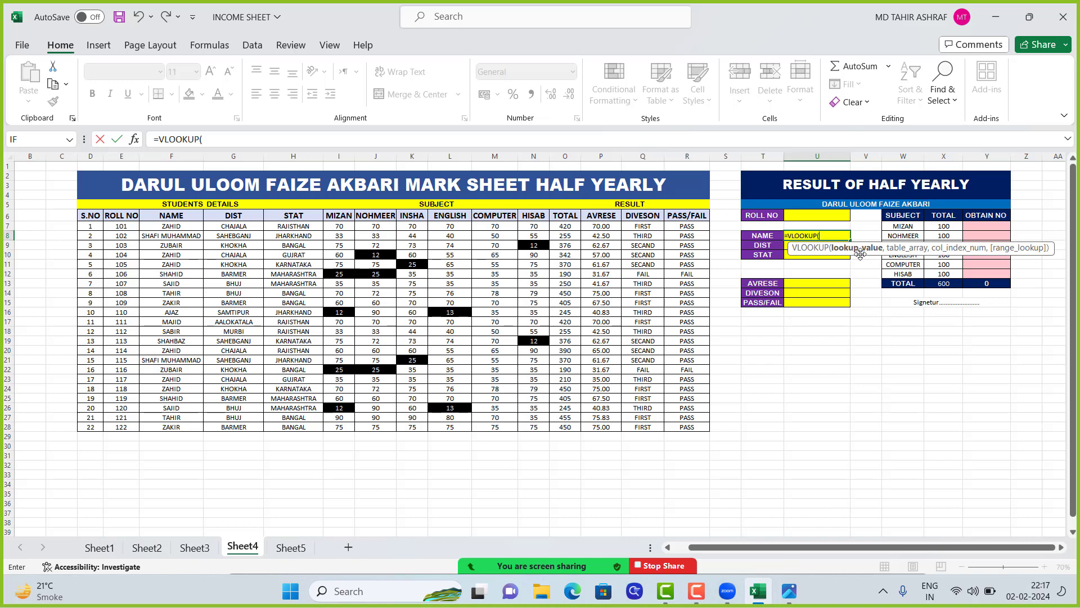
{"action": "left_click", "coordinate": [817, 216]}
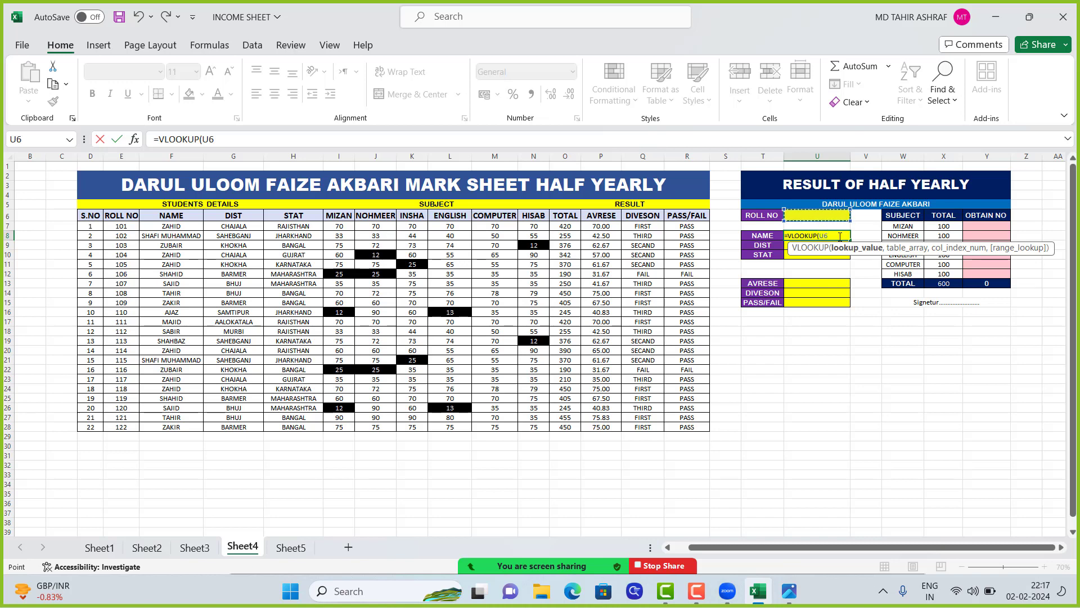
{"action": "type", "text": ","}
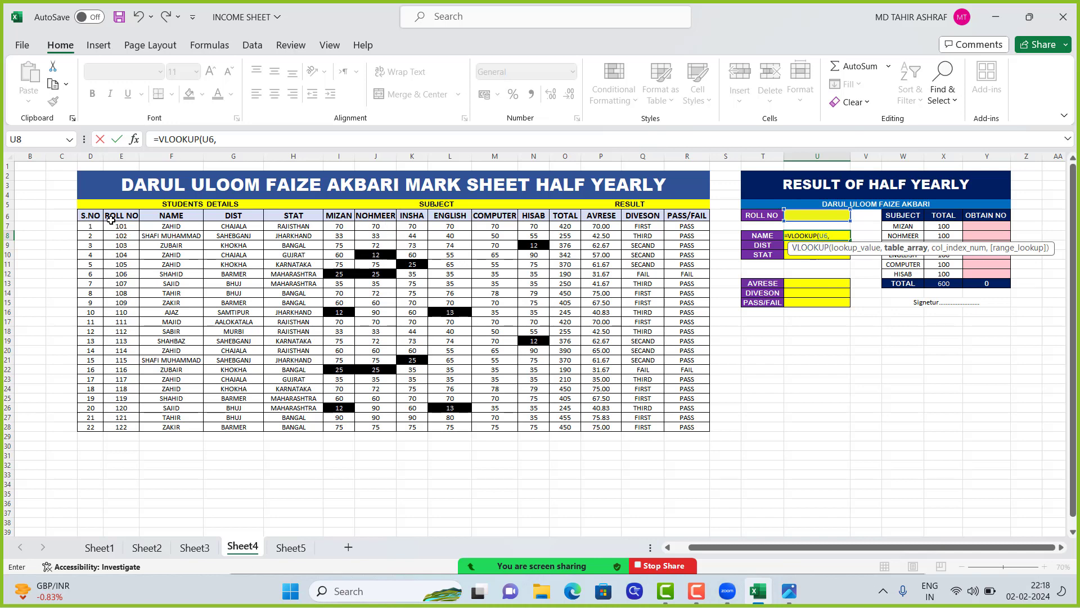
Complete the NAME lookup with table array E6:R28 and column index 2
{"action": "left_click_drag", "start_coordinate": [109, 215], "coordinate": [679, 427]}
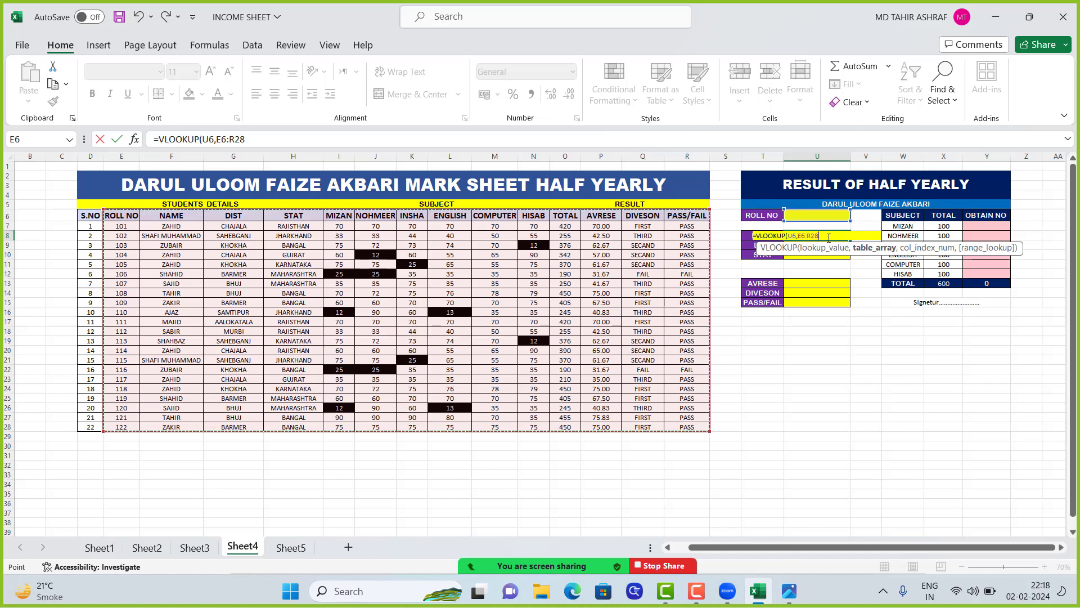
{"action": "type", "text": ",2"}
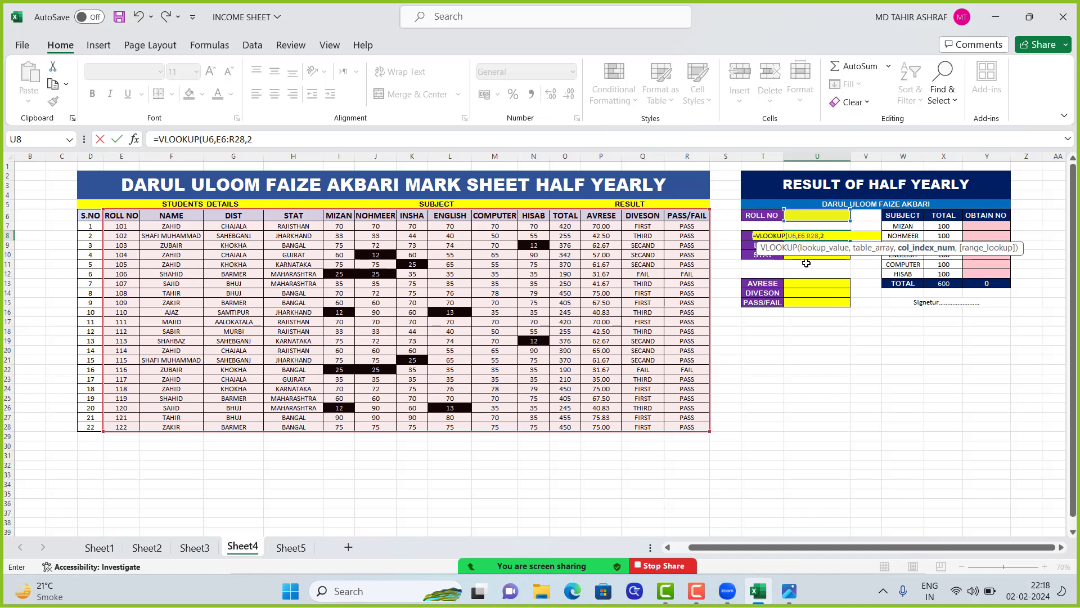
{"action": "key", "text": "Return"}
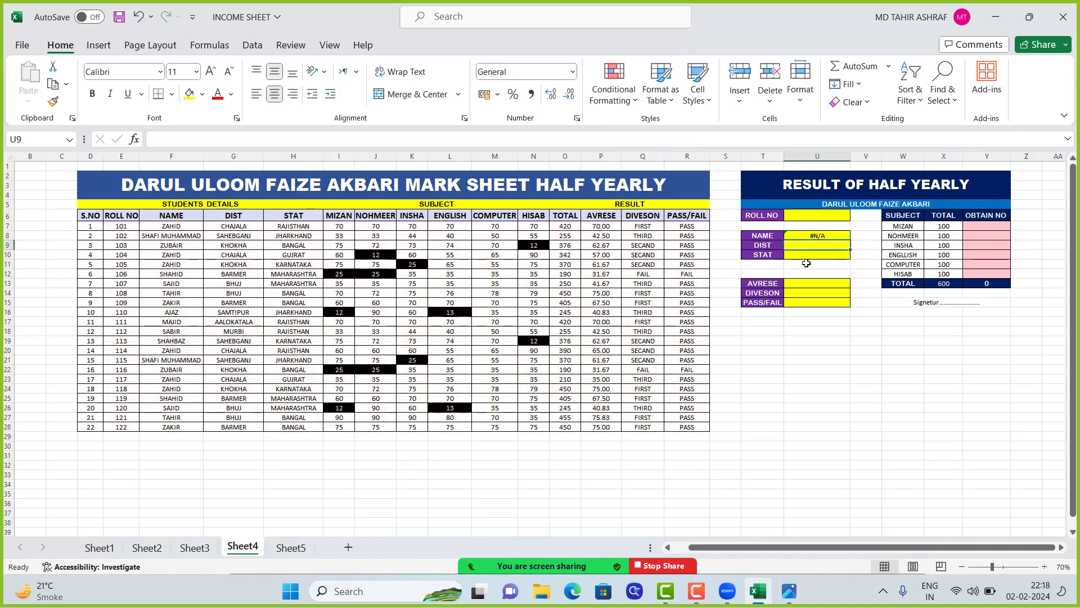
Enter the first student's roll number in U6 and check the NAME lookup in U8
{"action": "left_click", "coordinate": [817, 234]}
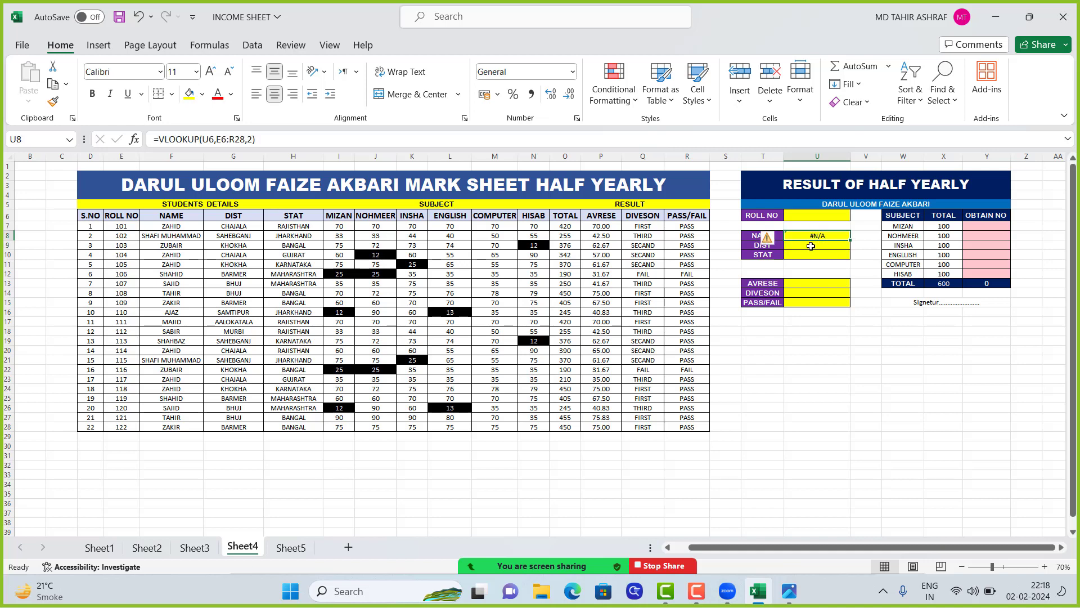
{"action": "left_click", "coordinate": [804, 216]}
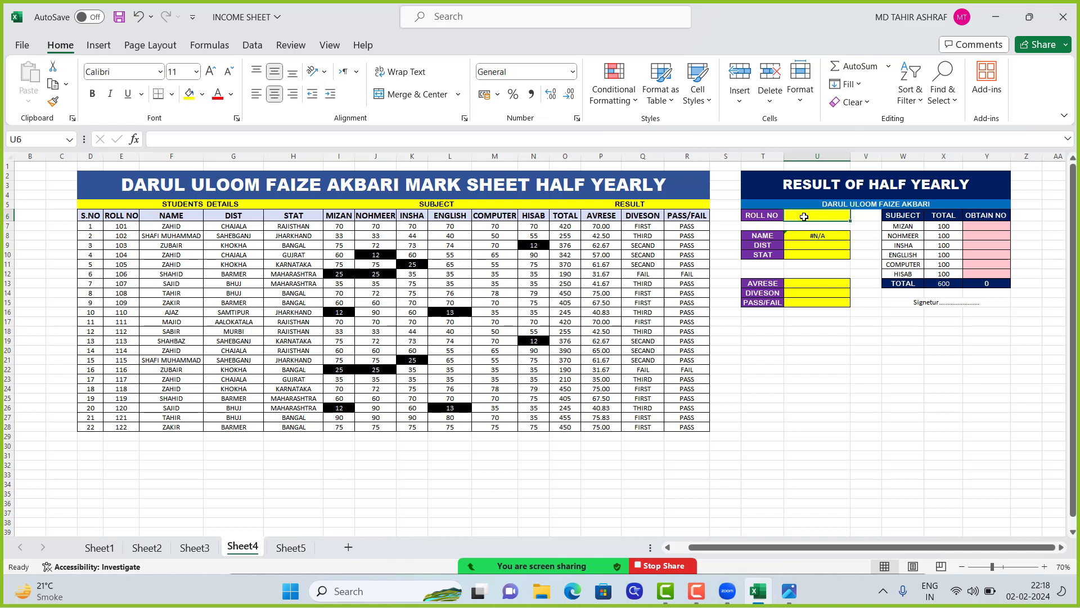
{"action": "type", "text": "101"}
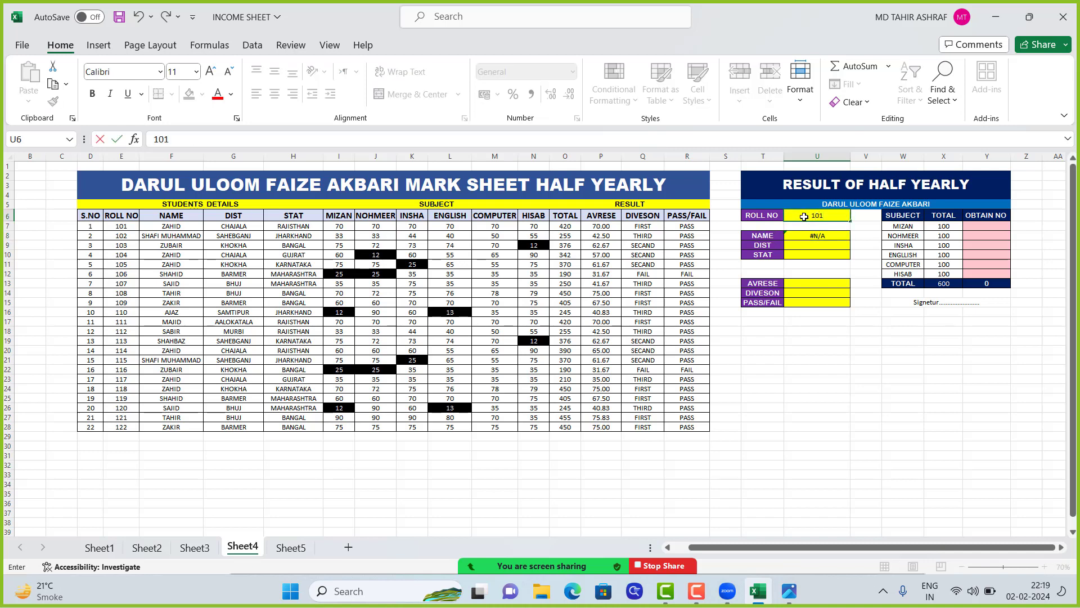
{"action": "key", "text": "Return"}
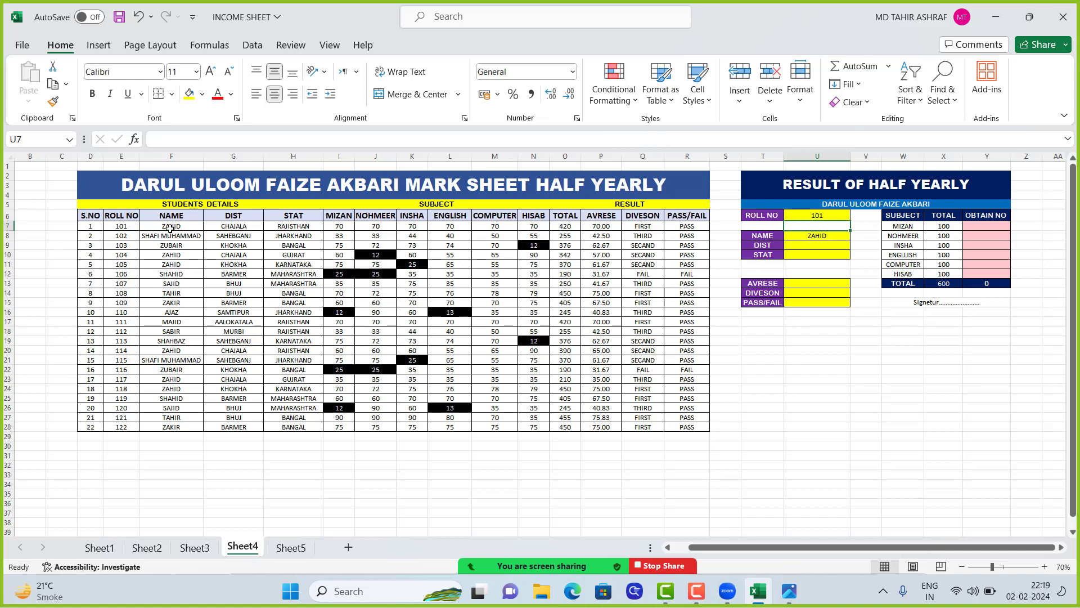
{"action": "left_click", "coordinate": [821, 237]}
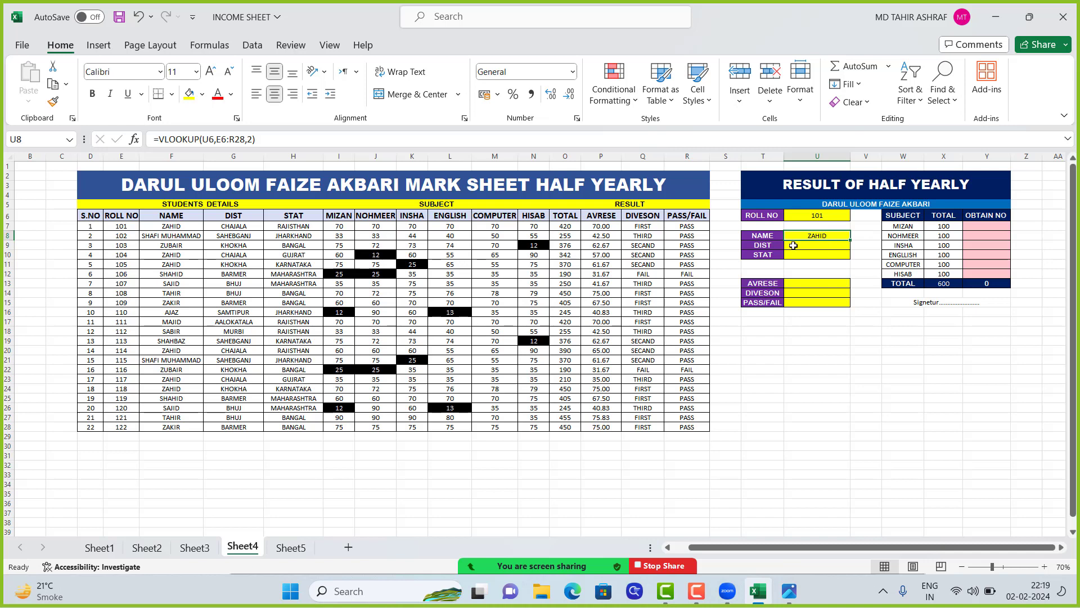
Copy the text of the VLOOKUP formula in U8, the NAME cell, and leave the cell's formula as it is
{"action": "key", "text": "F2"}
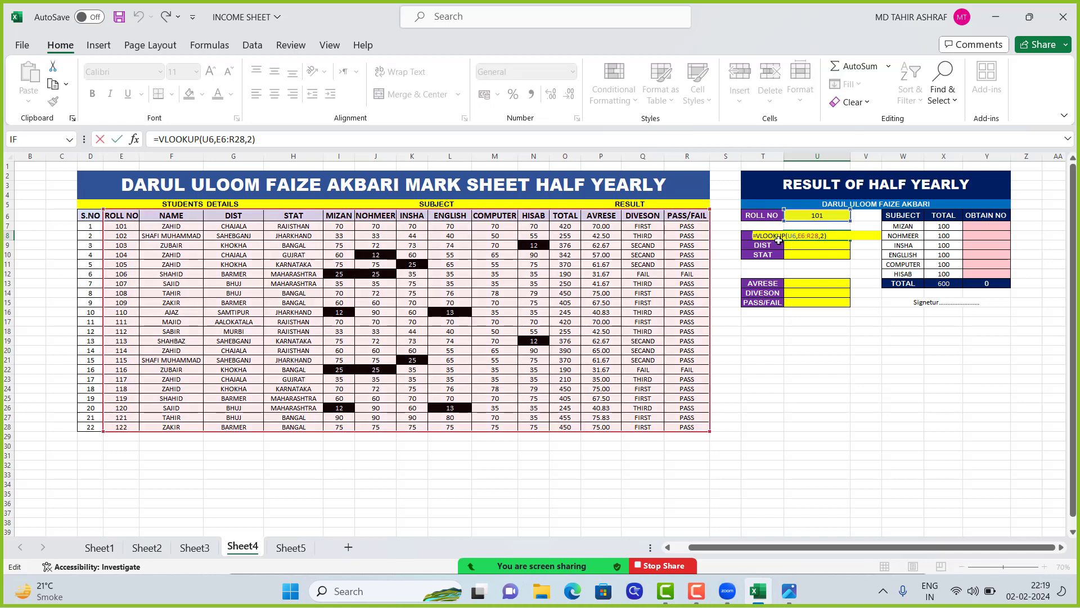
{"action": "key", "text": "ctrl+a"}
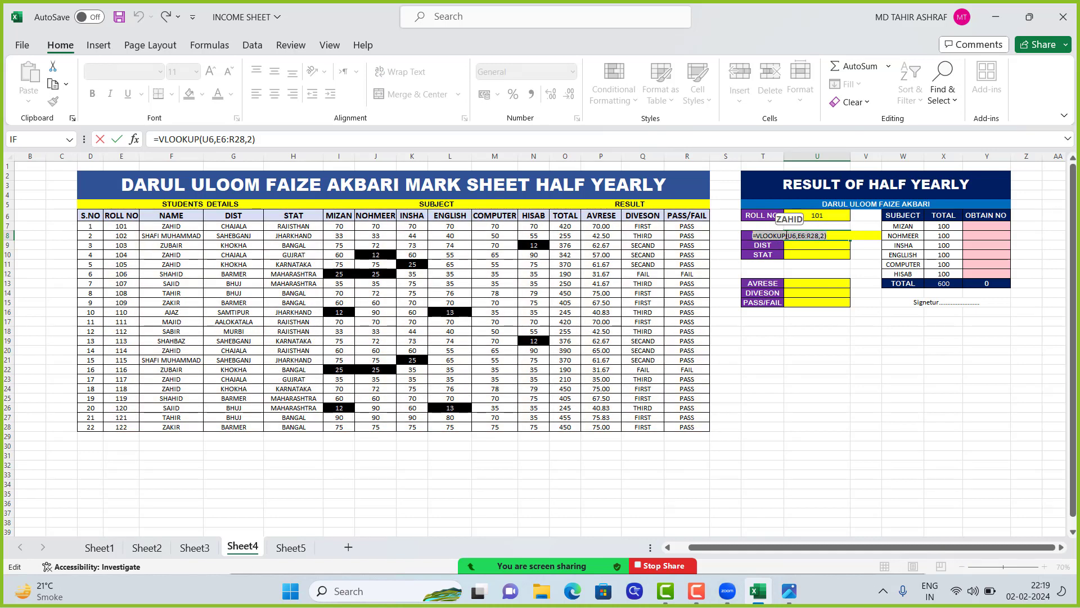
{"action": "key", "text": "ctrl+c"}
{"action": "left_click", "coordinate": [831, 238]}
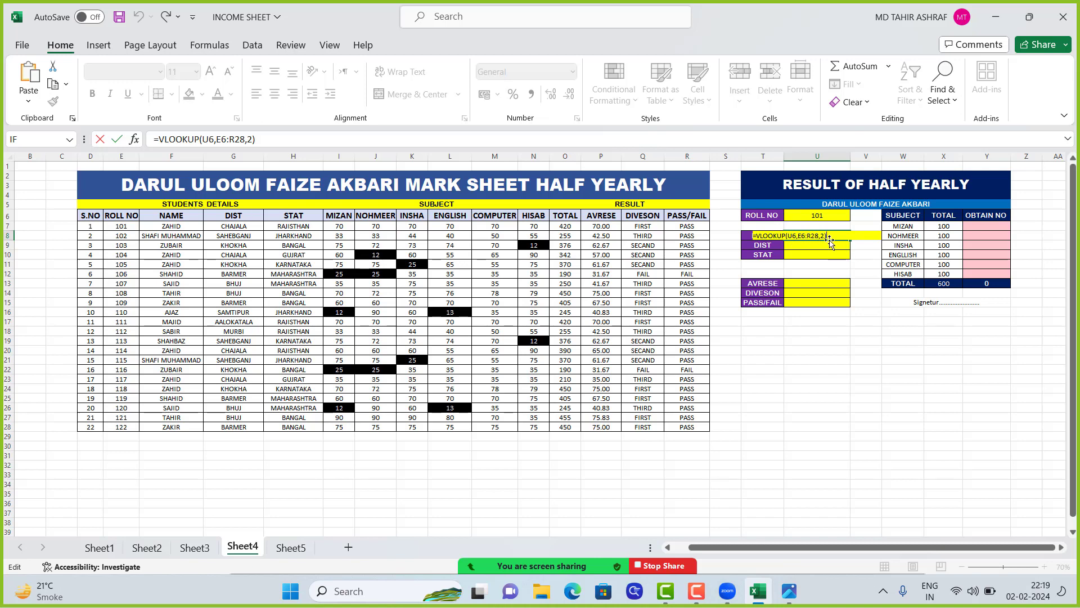
{"action": "key", "text": "ctrl+Return"}
Paste the copied VLOOKUP formula into U9 and change its column index to return the student's DIST
{"action": "left_click", "coordinate": [811, 246]}
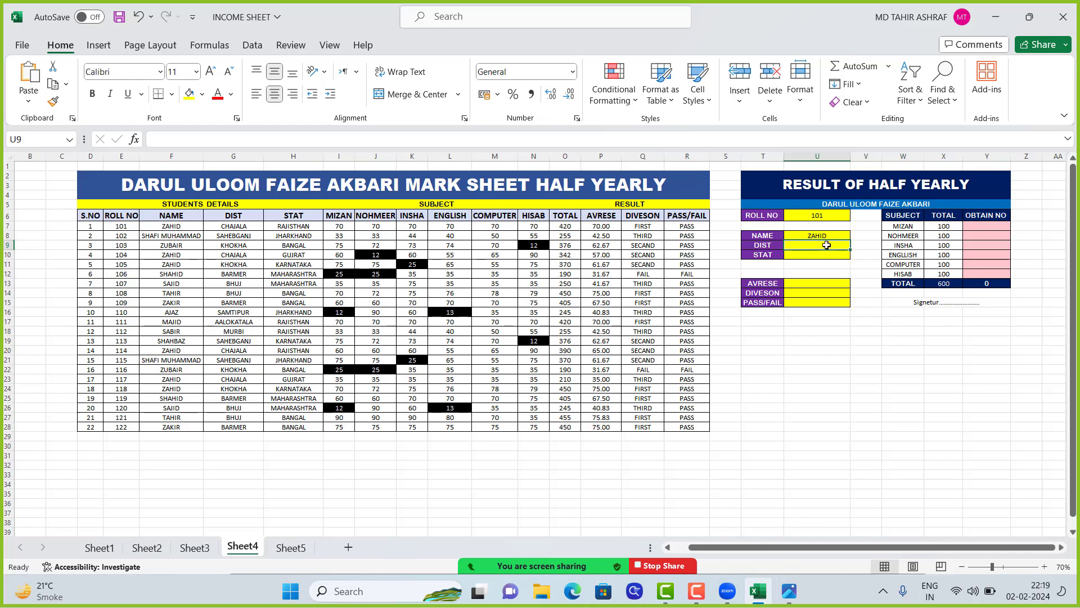
{"action": "double_click", "coordinate": [811, 251]}
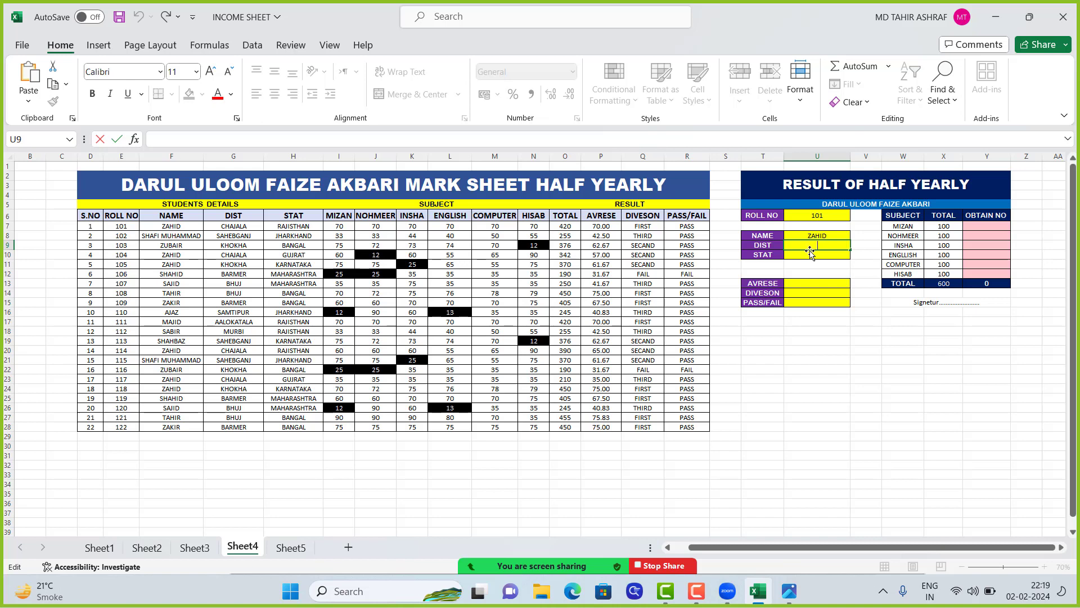
{"action": "key", "text": "ctrl+v"}
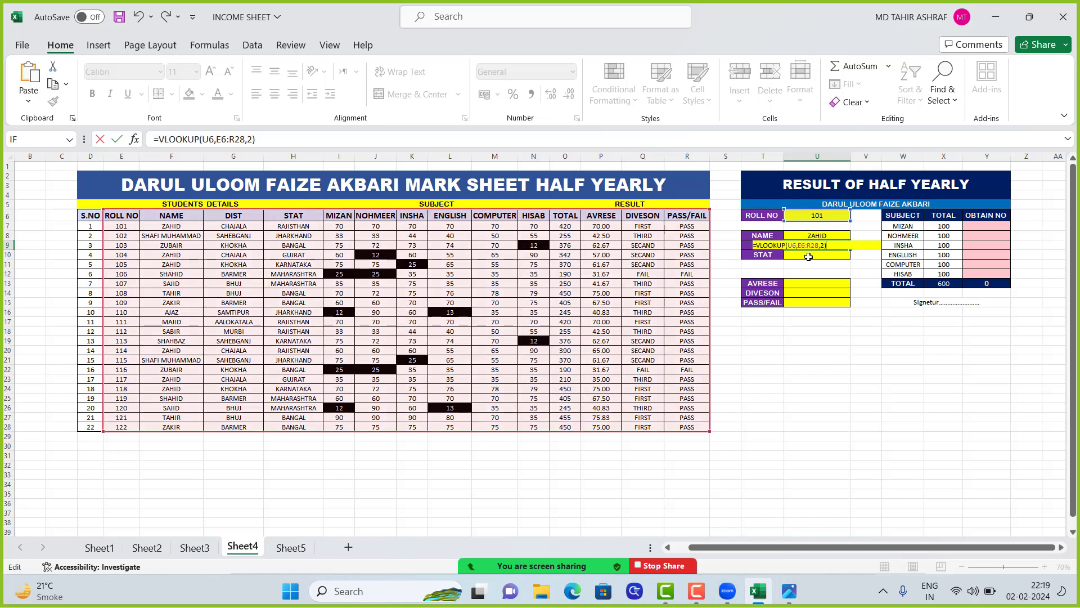
{"action": "key", "text": "BackSpace"}
{"action": "key", "text": "BackSpace"}
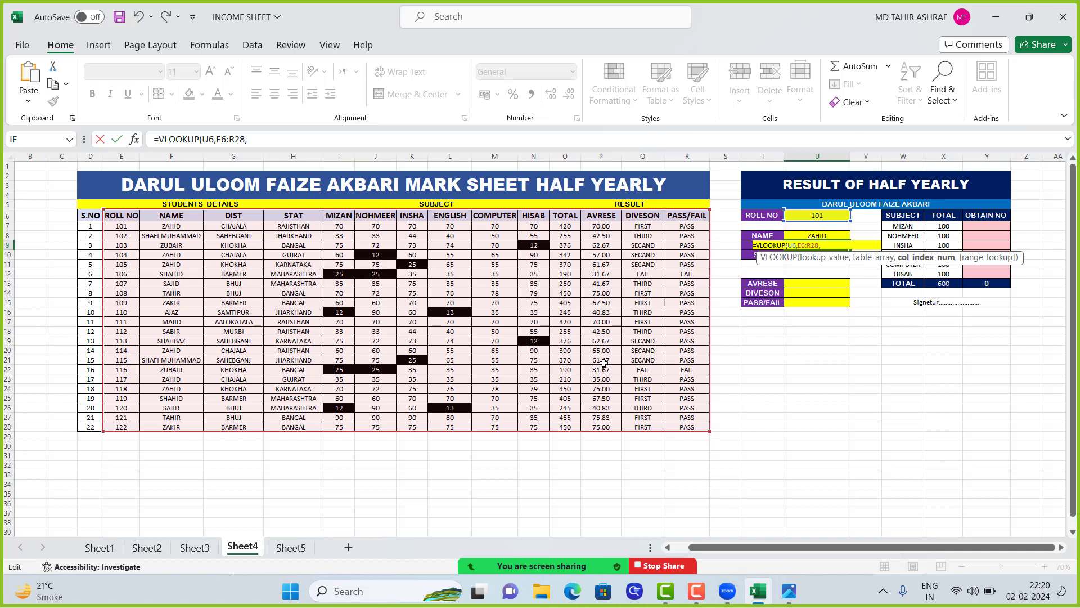
{"action": "key", "text": "Return"}
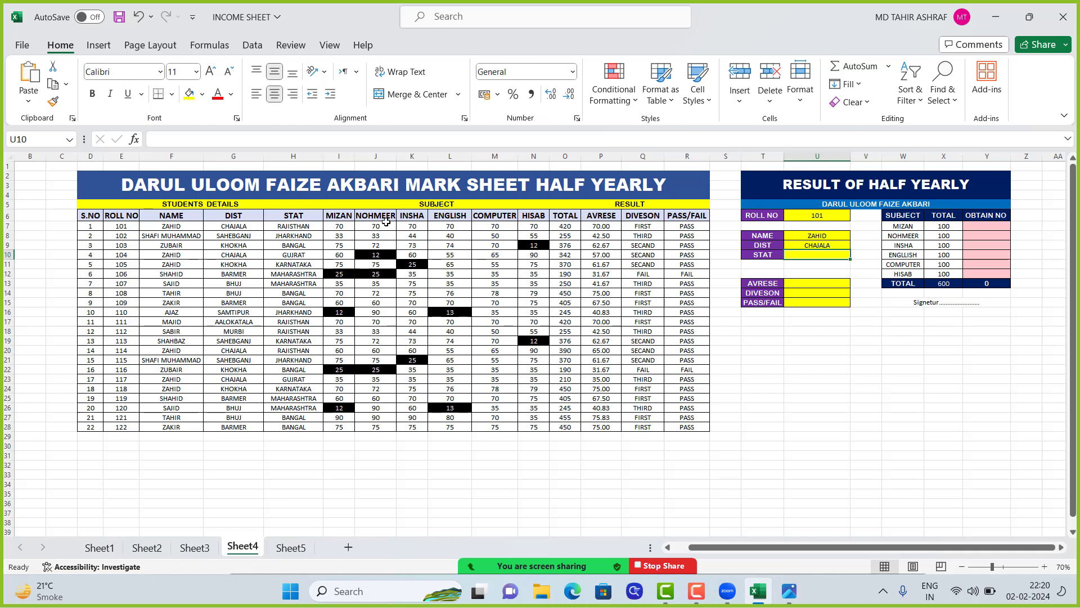
Enter the roll number of the student with S.NO 10 in U6 to test the NAME and DIST lookups
{"action": "left_click", "coordinate": [816, 214]}
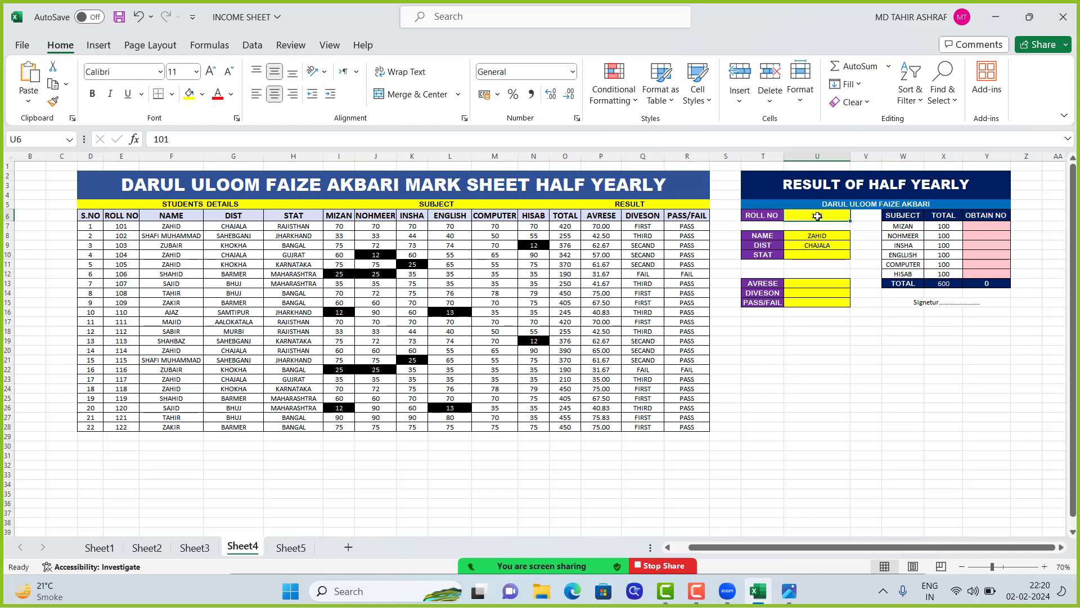
{"action": "type", "text": "101"}
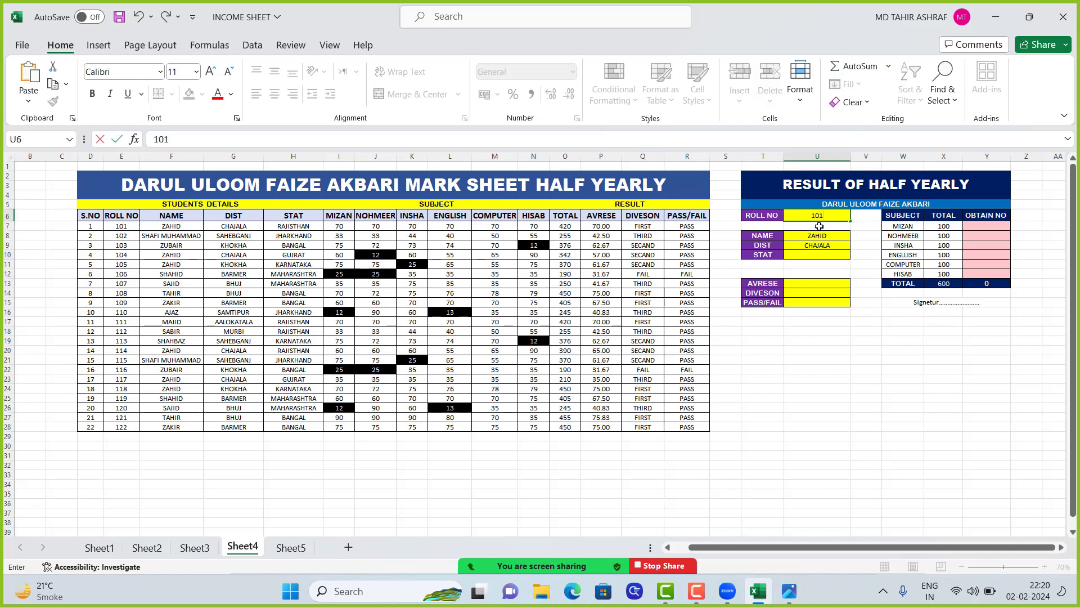
{"action": "key", "text": "BackSpace"}
{"action": "type", "text": "10"}
{"action": "key", "text": "Return"}
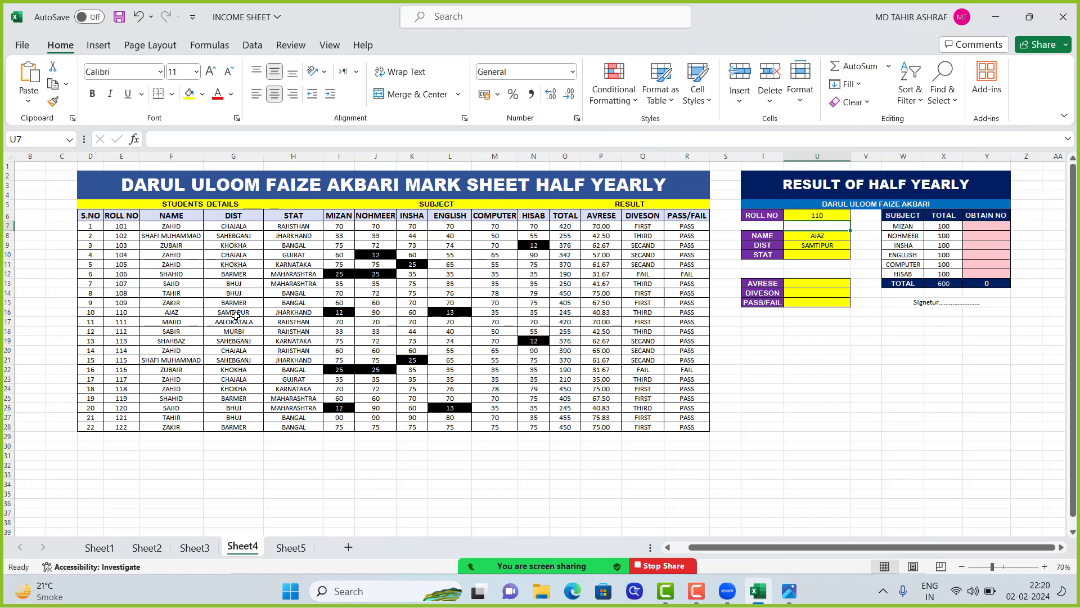
Paste the copied VLOOKUP formula into U10, the STAT cell, and set its column index to 4
{"action": "left_click", "coordinate": [814, 257]}
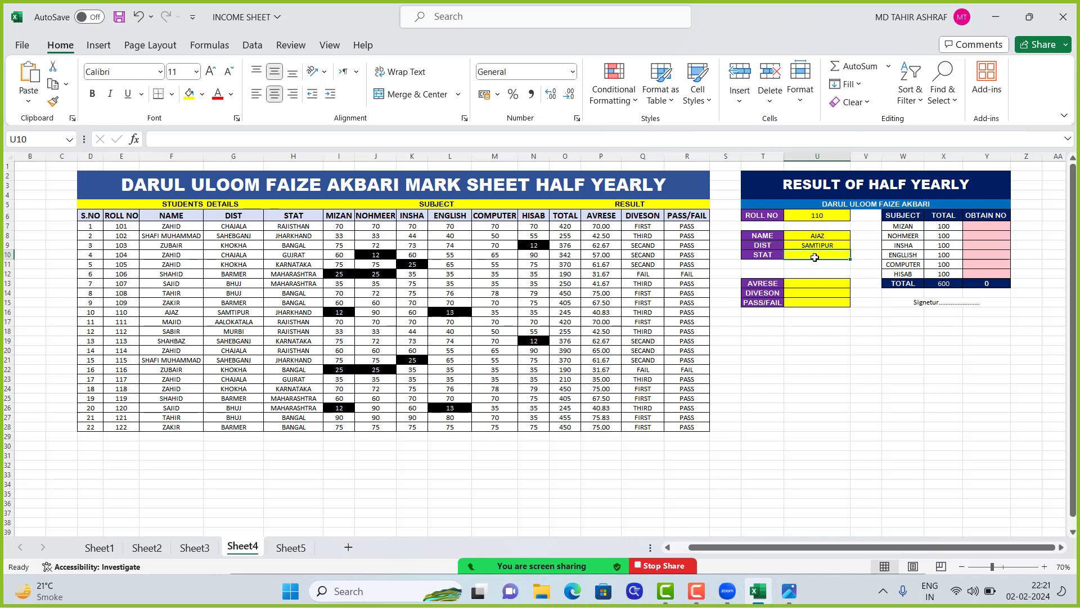
{"action": "double_click", "coordinate": [808, 254]}
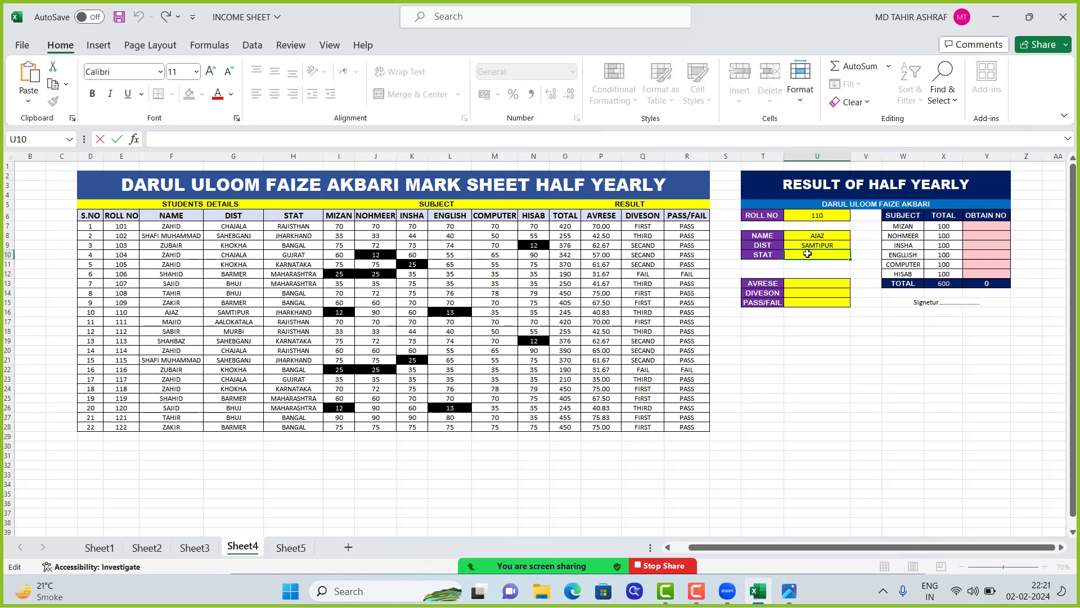
{"action": "key", "text": "ctrl+v"}
{"action": "key", "text": "BackSpace"}
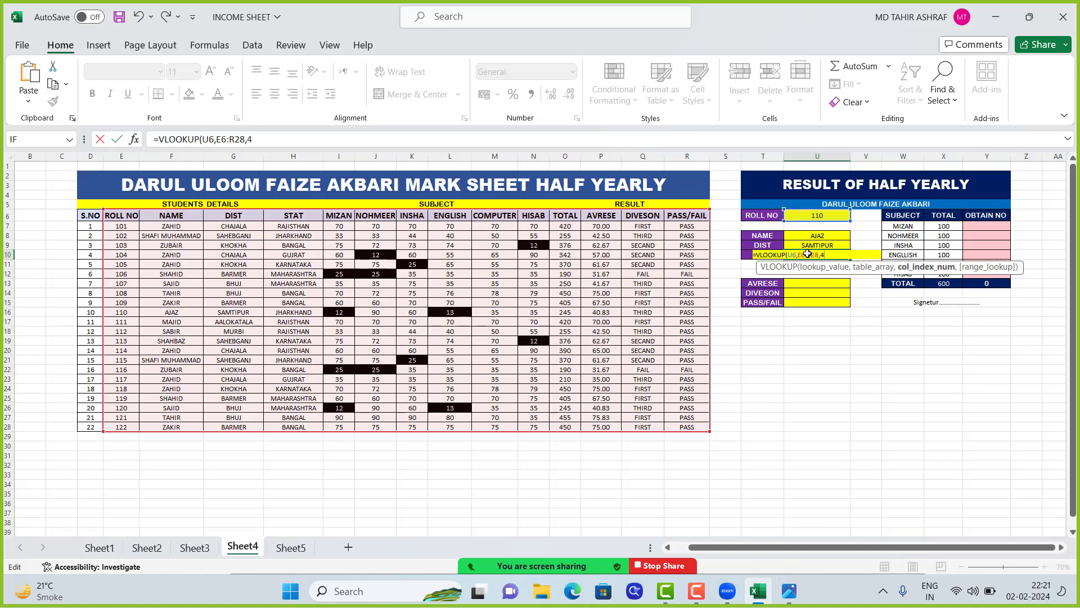
{"action": "type", "text": "4"}
{"action": "key", "text": "Return"}
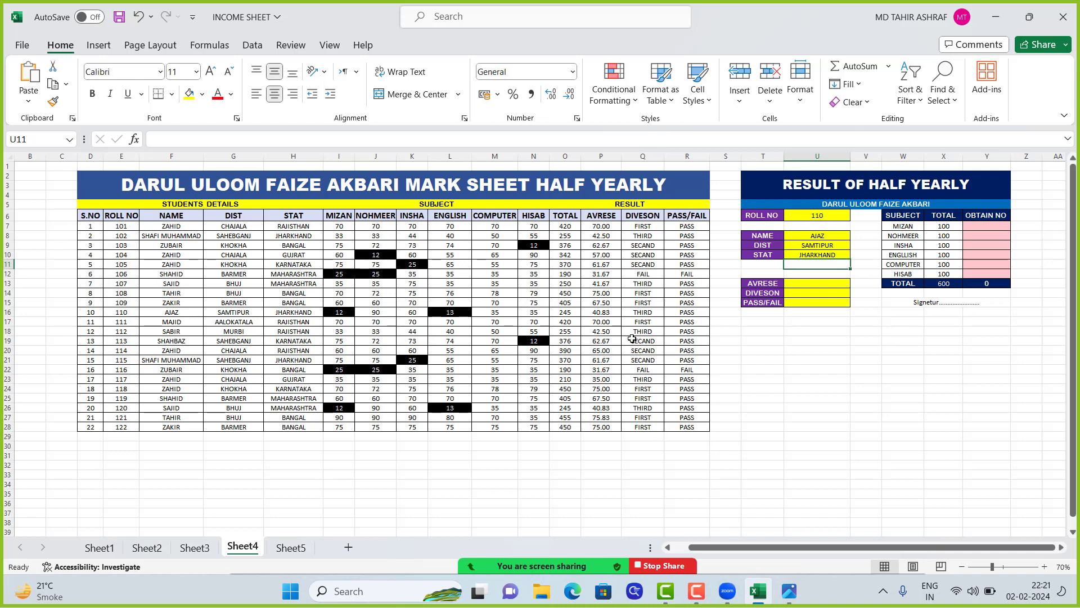
Paste the copied VLOOKUP formula into Y7 and change its column index to return the obtained MIZAN marks
{"action": "left_click", "coordinate": [825, 284]}
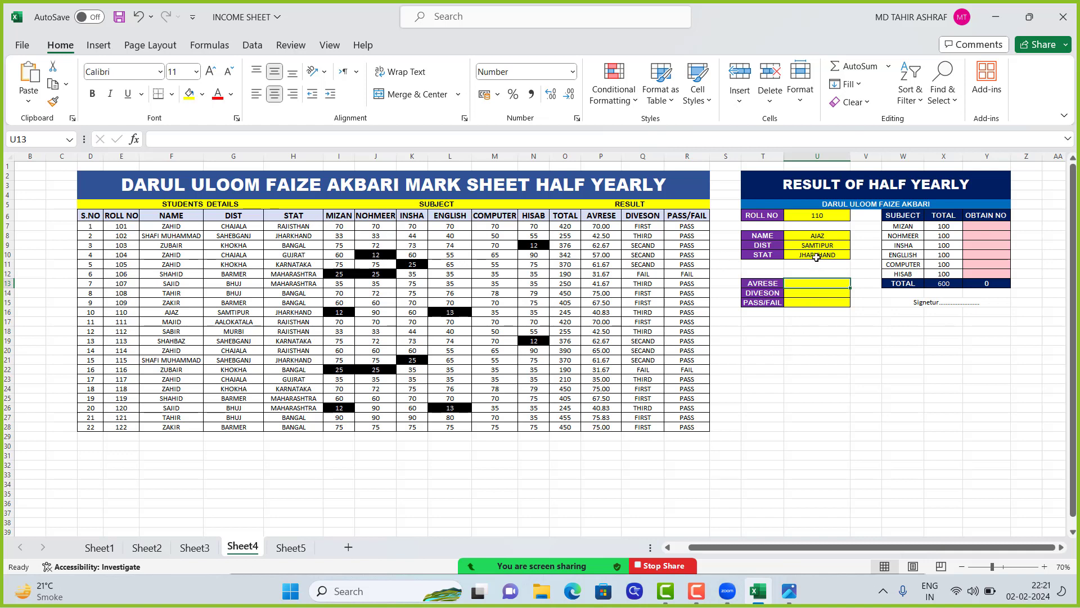
{"action": "left_click", "coordinate": [987, 225]}
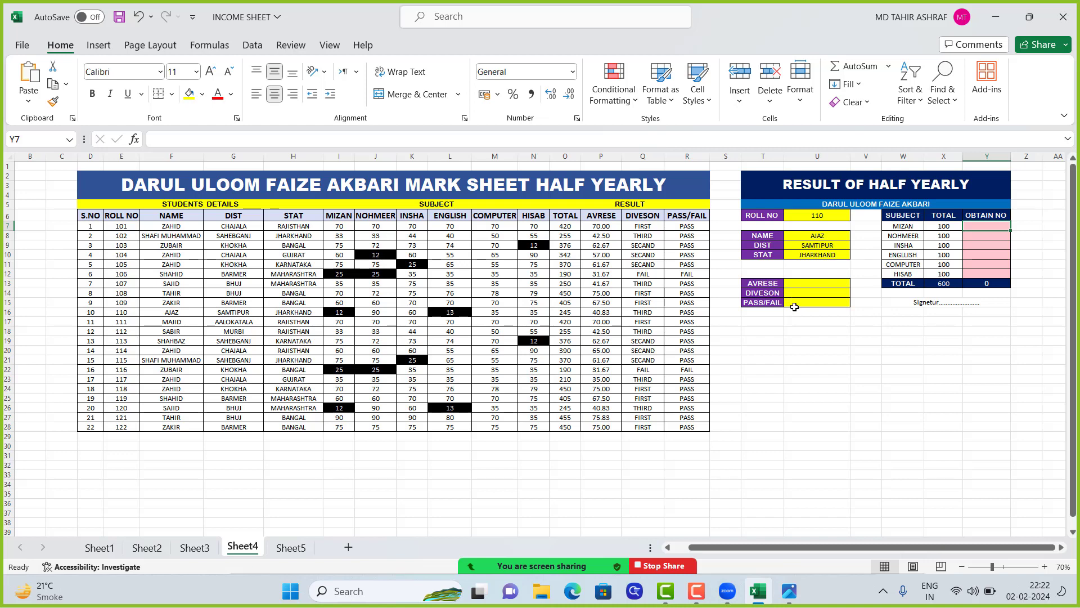
{"action": "double_click", "coordinate": [995, 228]}
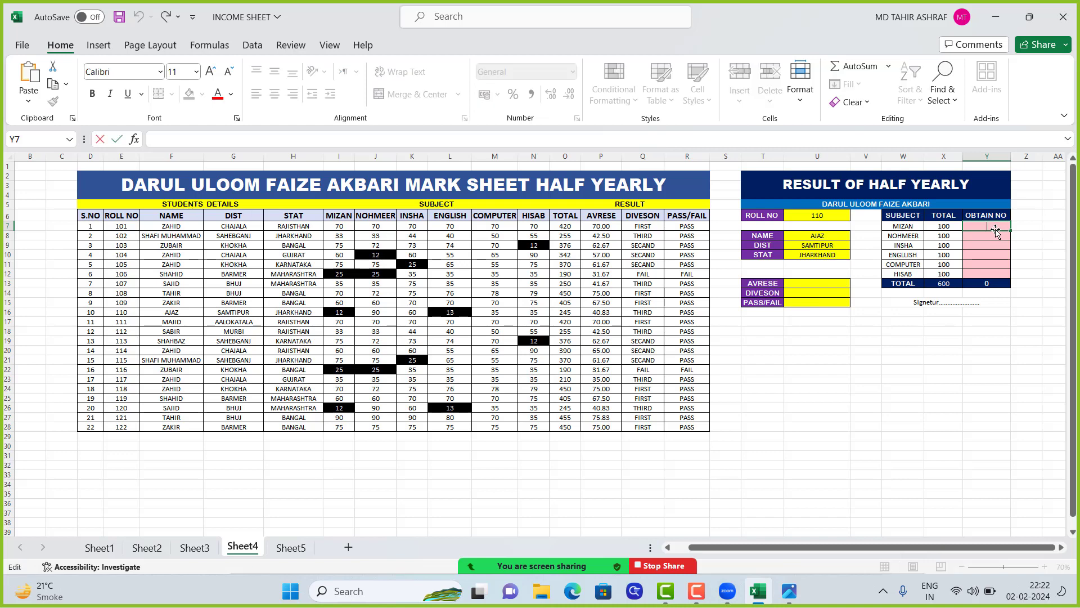
{"action": "key", "text": "ctrl+v"}
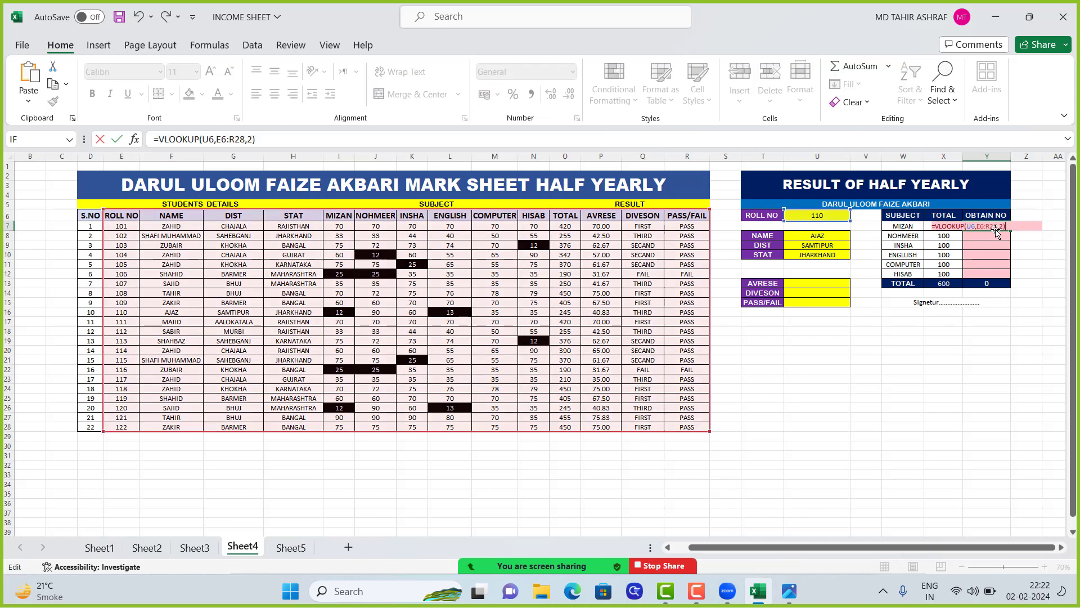
{"action": "key", "text": "BackSpace"}
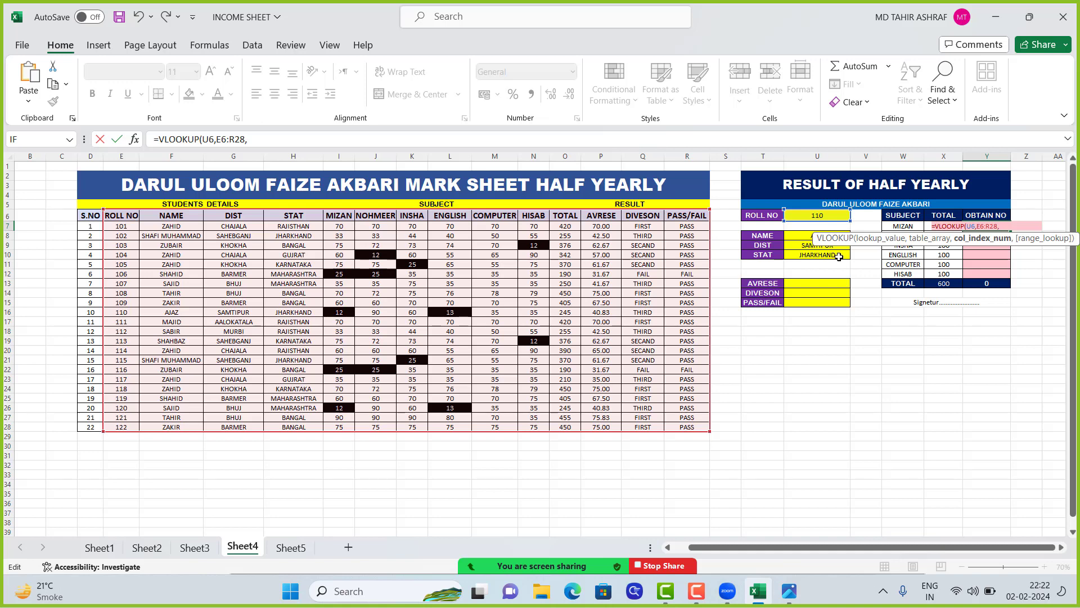
{"action": "key", "text": "Return"}
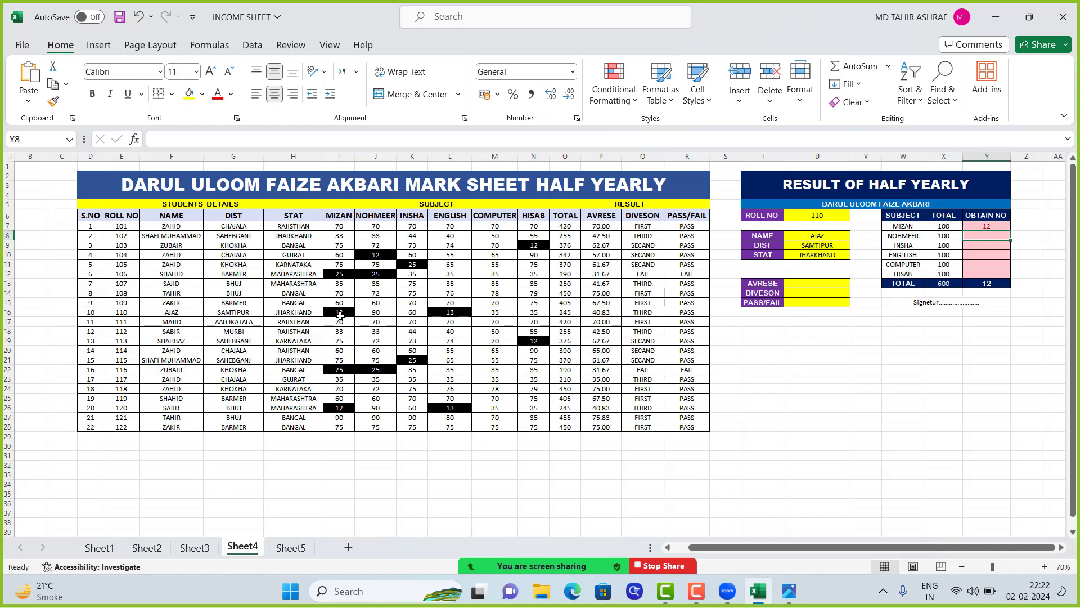
Paste the copied VLOOKUP formula into Y8, the obtained NOHMEER marks, and set its column index to 6
{"action": "double_click", "coordinate": [985, 238]}
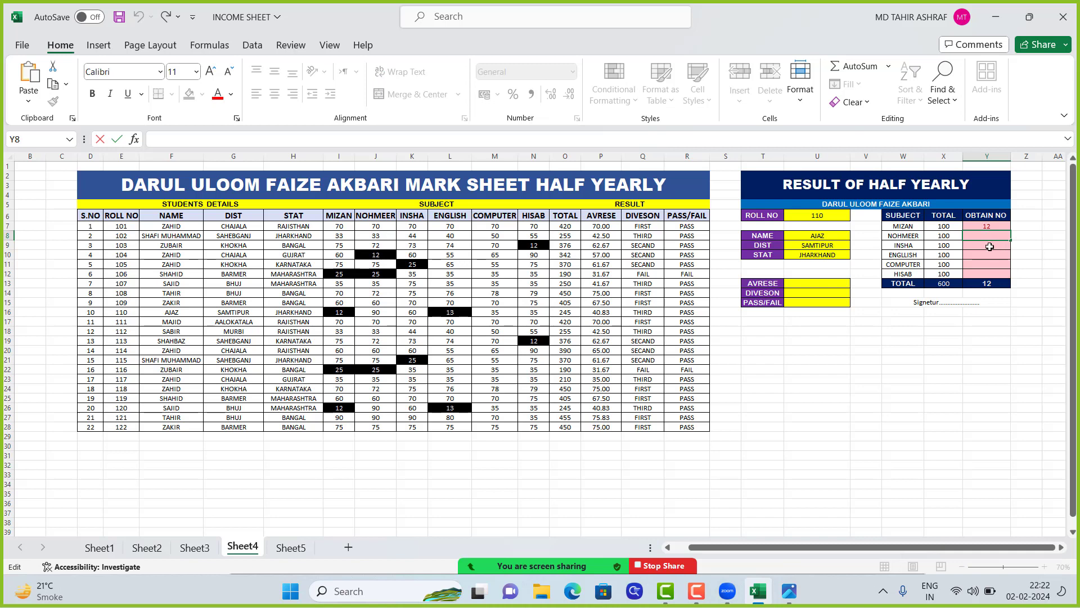
{"action": "key", "text": "ctrl+v"}
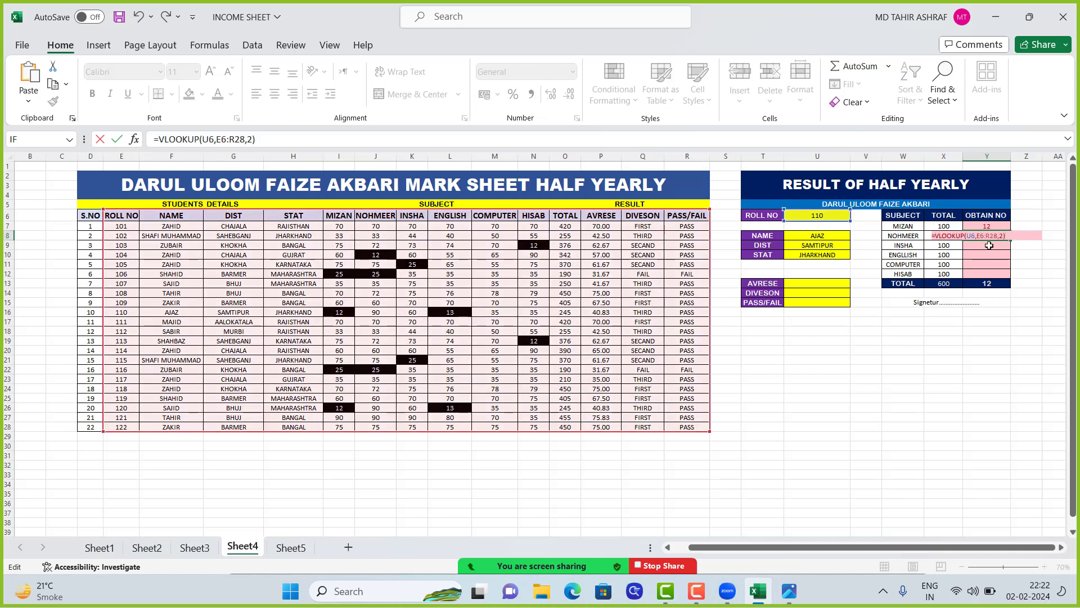
{"action": "key", "text": "BackSpace"}
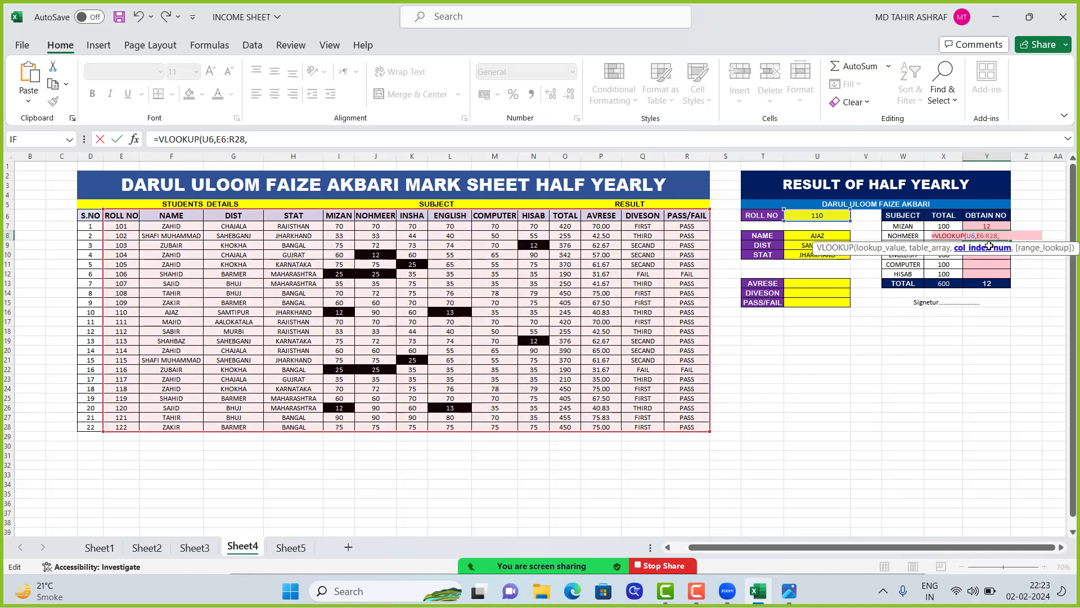
{"action": "type", "text": "6"}
{"action": "key", "text": "Return"}
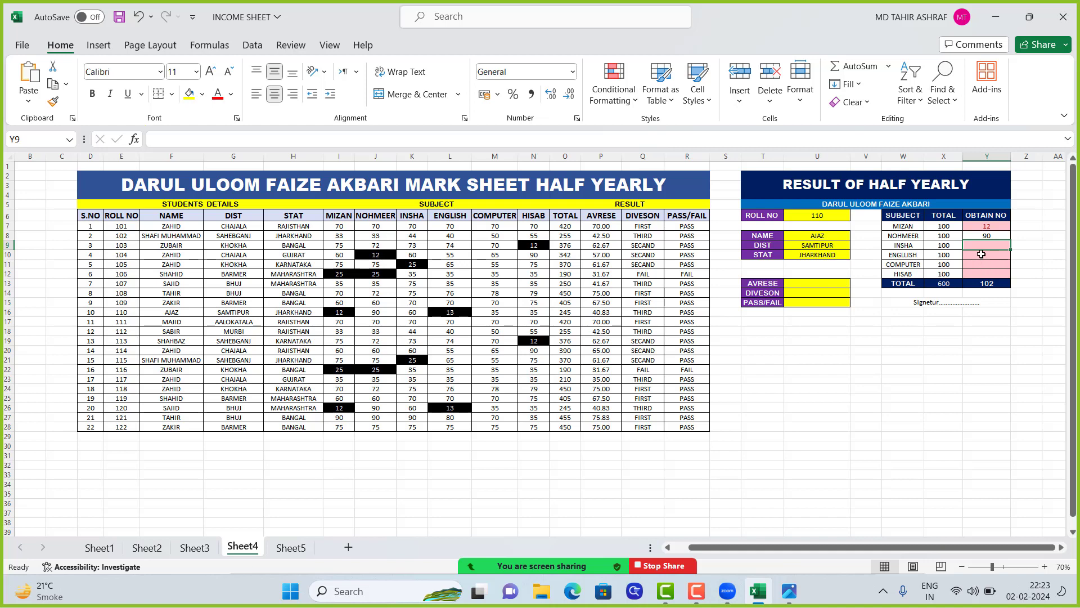
Enter the same VLOOKUP on U6 and E6:R28 in Y9, with the column index pointing to the INSHA marks
{"action": "type", "text": "=VLOOKUP(U6,E"}
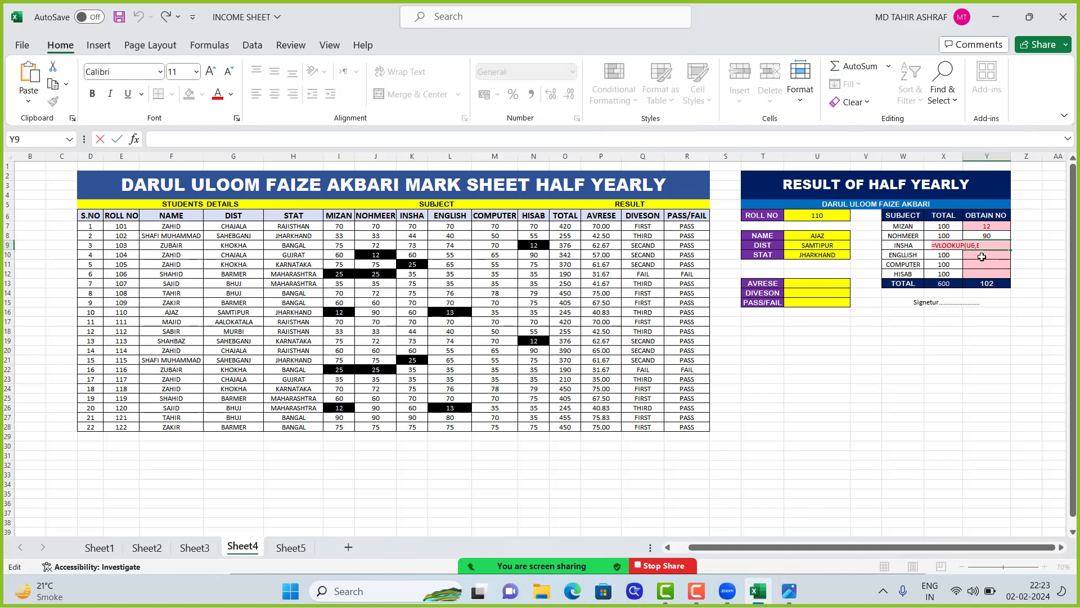
{"action": "type", "text": "6:R28,2)"}
{"action": "key", "text": "BackSpace"}
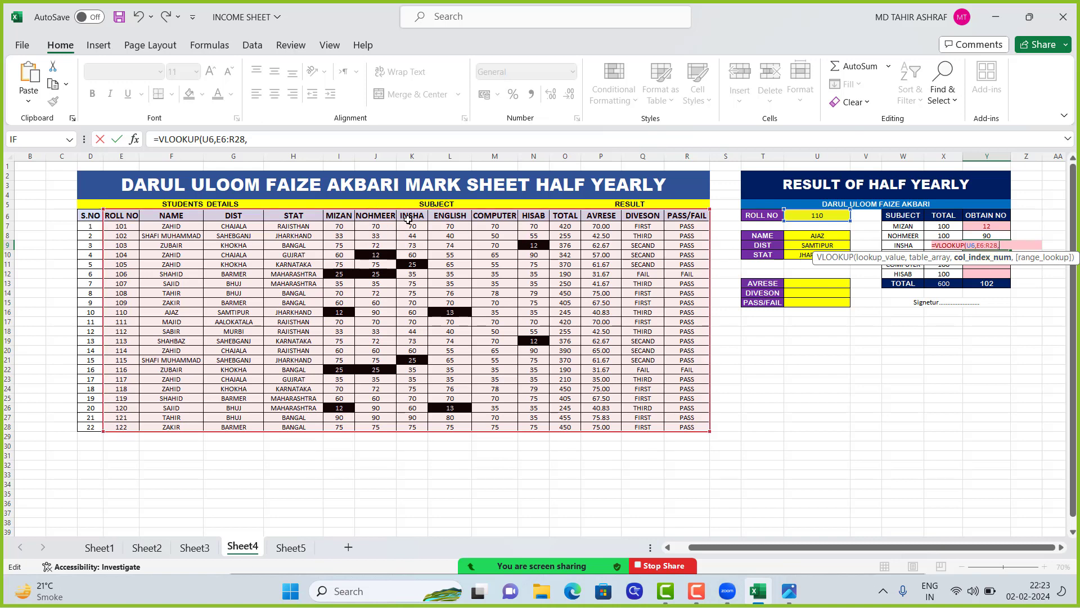
{"action": "key", "text": "Return"}
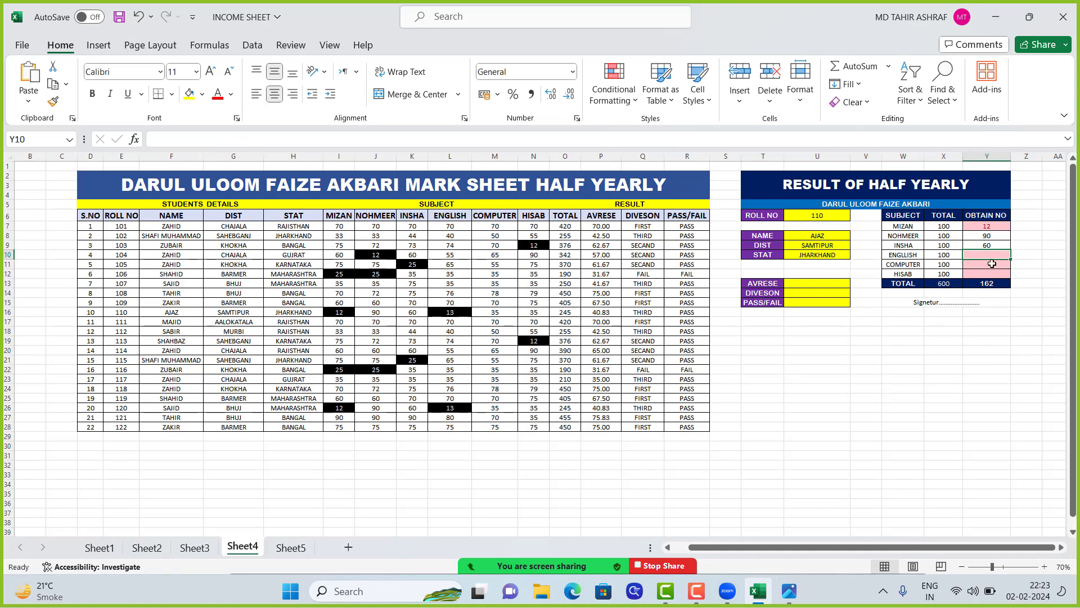
Paste the copied VLOOKUP formula into Y10, the obtained English marks, and set its column index to 8
{"action": "key", "text": "F2"}
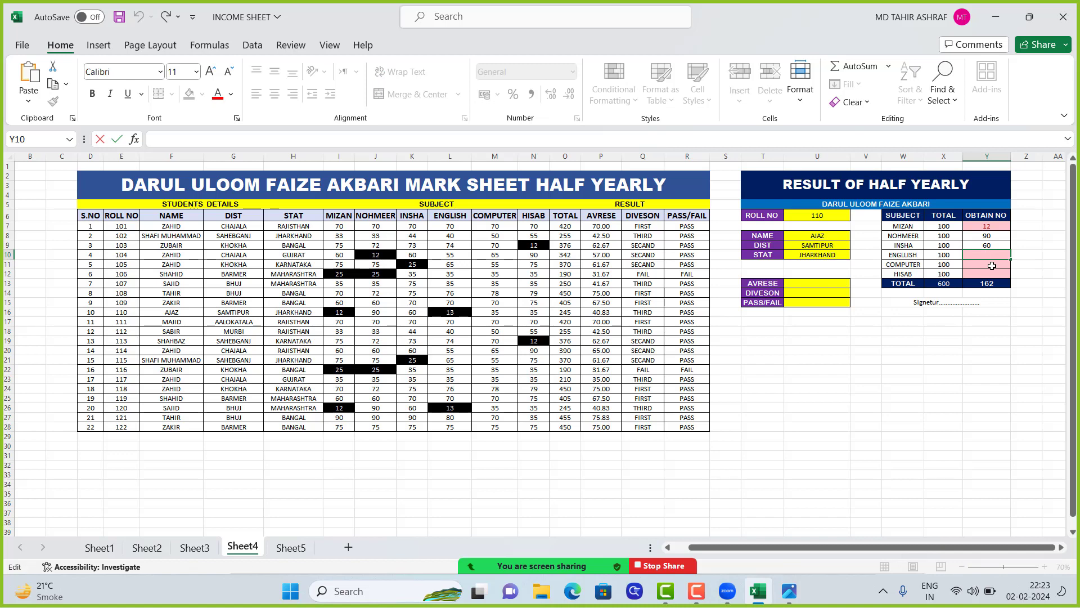
{"action": "type", "text": "=VLOOKUP(U6,E6:R28,2)"}
{"action": "key", "text": "BackSpace"}
{"action": "key", "text": "BackSpace"}
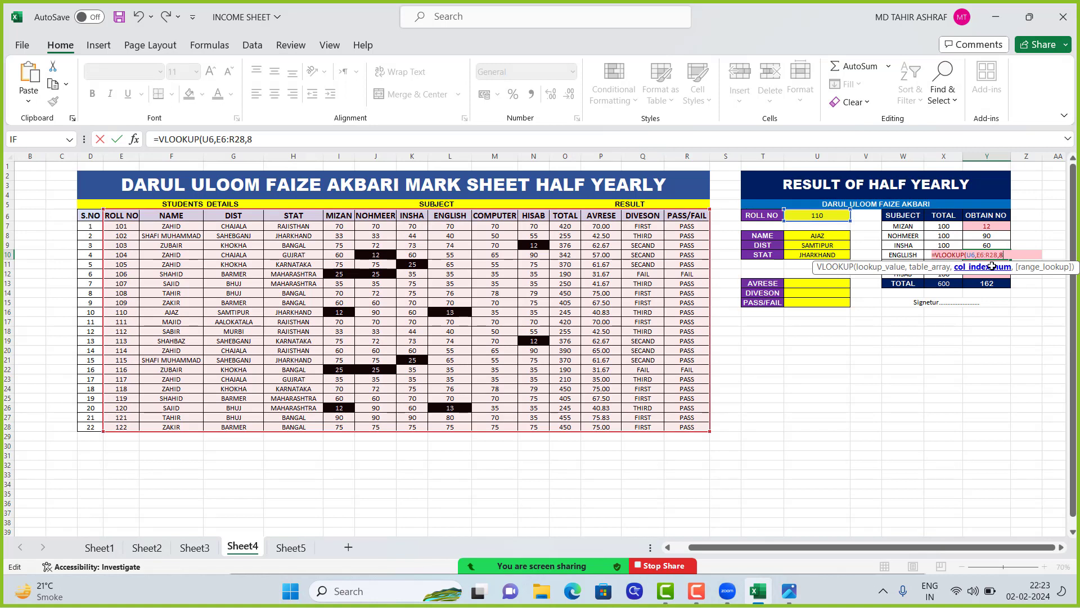
{"action": "key", "text": "Return"}
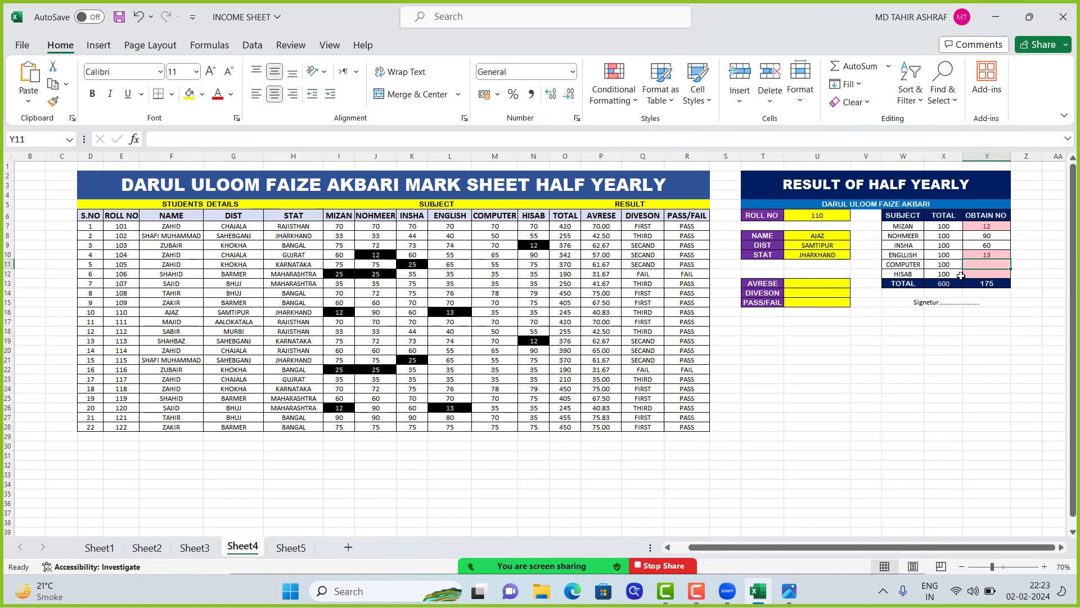
Paste the copied VLOOKUP formula into Y11 and change its column index to return the obtained COMPUTER marks
{"action": "key", "text": "F2"}
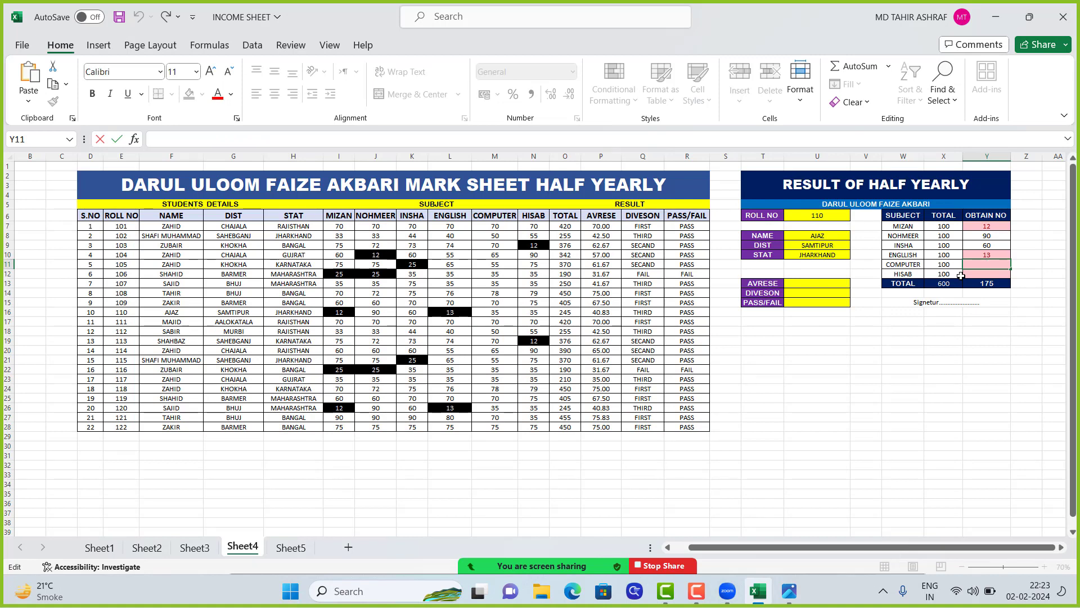
{"action": "type", "text": "=VLOOKUP(U6,E6:R28,2)"}
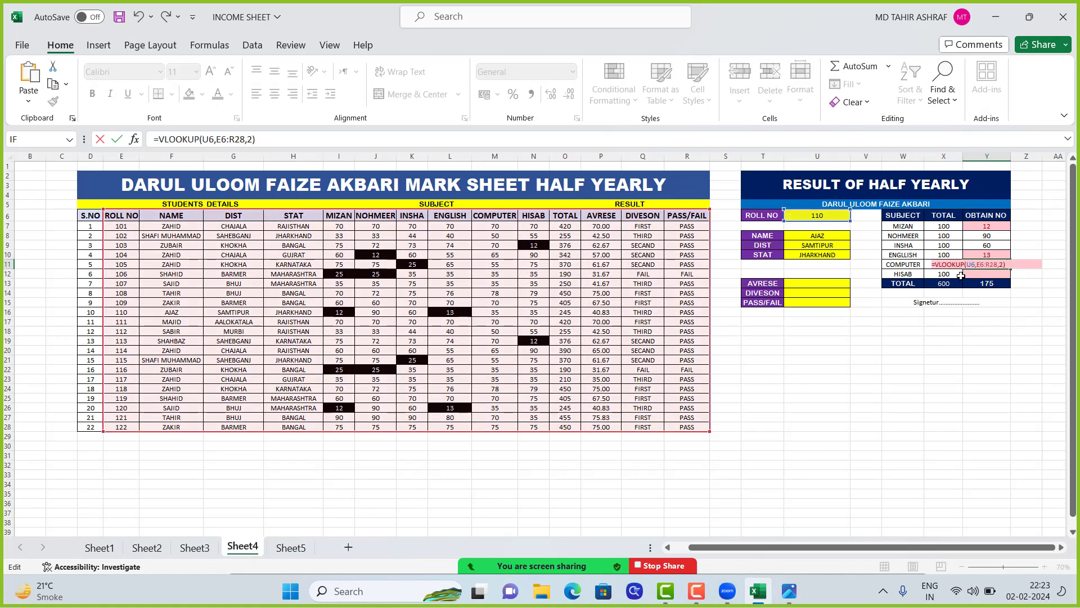
{"action": "key", "text": "BackSpace"}
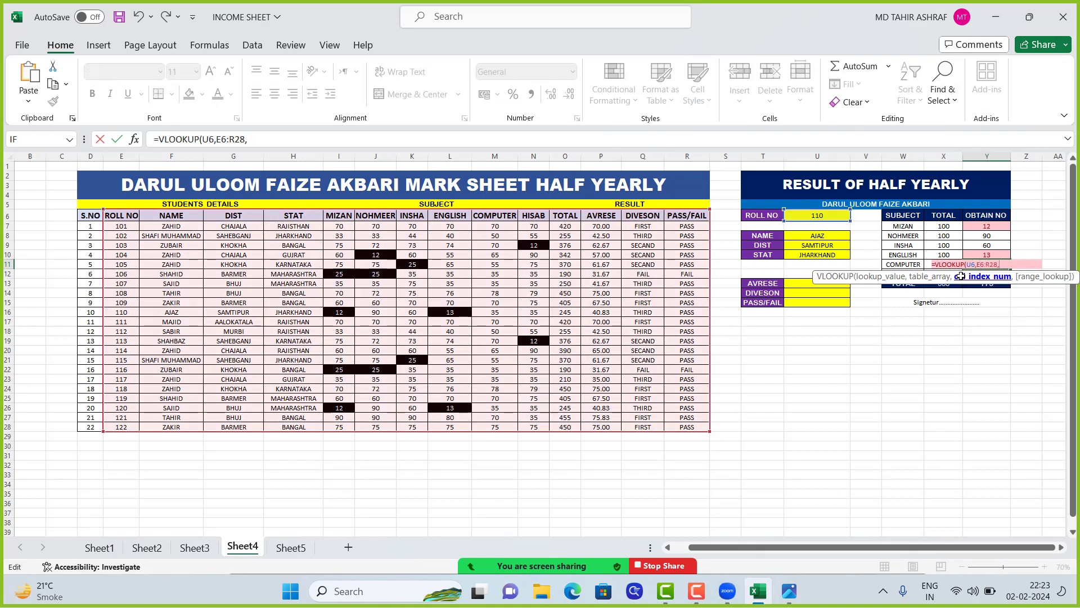
{"action": "key", "text": "Return"}
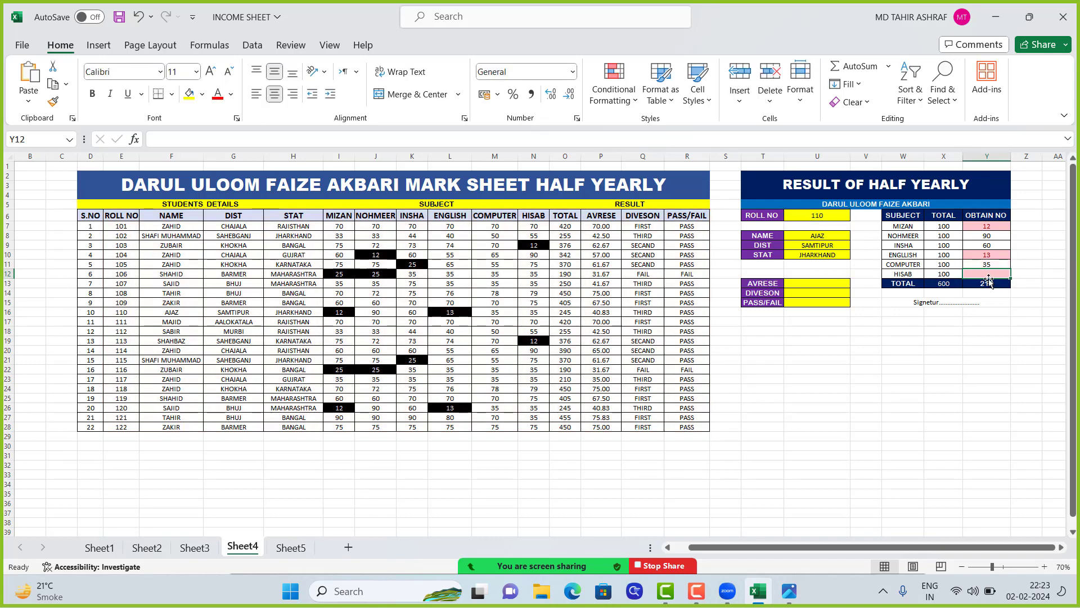
Paste the copied VLOOKUP formula into Y12 and change its column index to return the obtained HISAB marks
{"action": "double_click", "coordinate": [989, 277]}
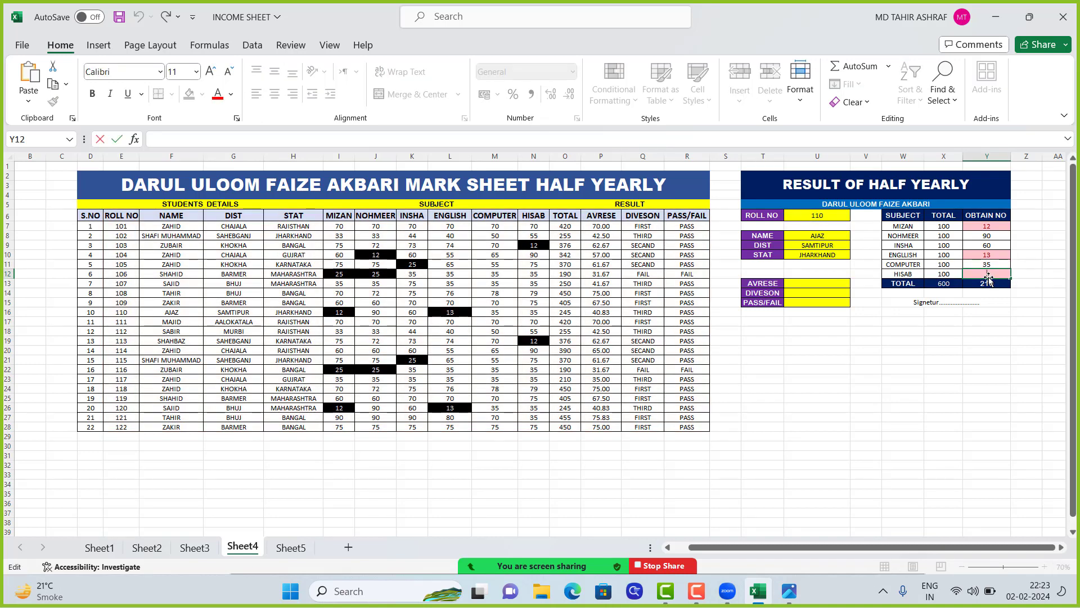
{"action": "type", "text": "=VLOOKUP(U6,E6:R28,2)"}
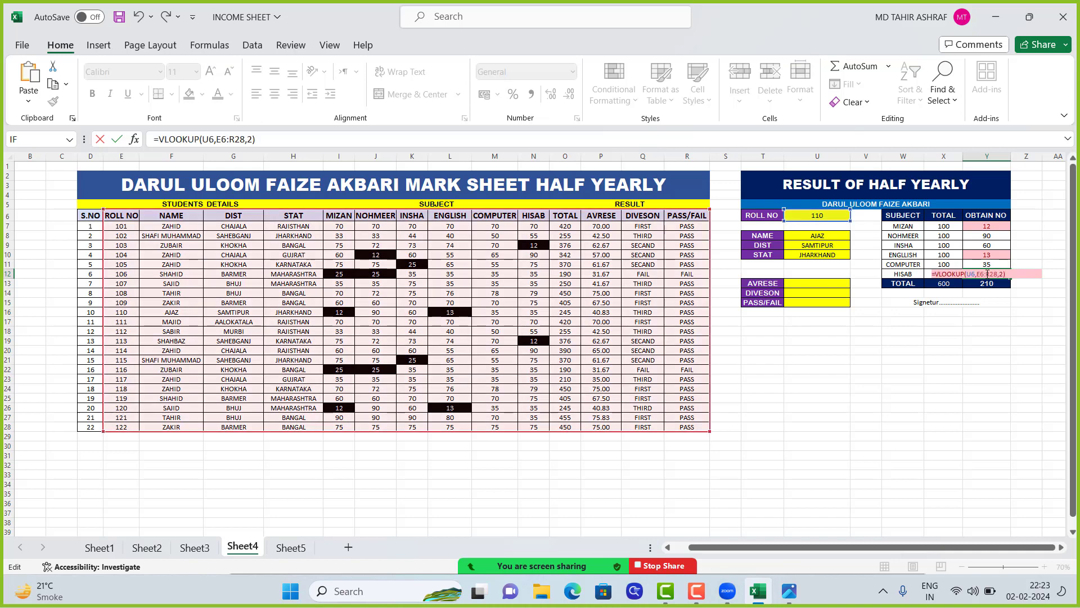
{"action": "key", "text": "BackSpace"}
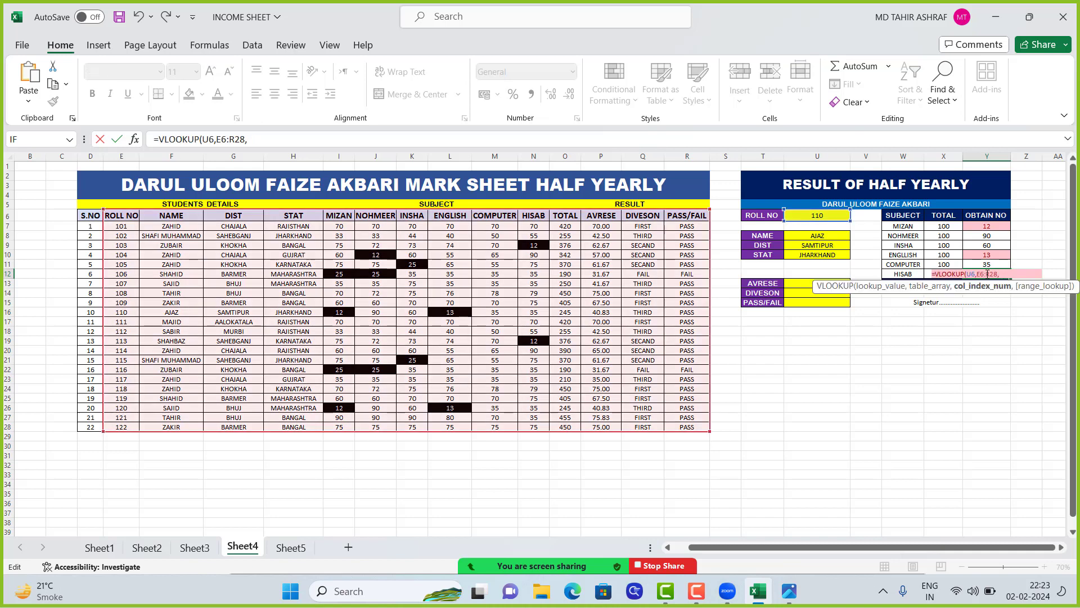
{"action": "type", "text": "0"}
{"action": "key", "text": "Return"}
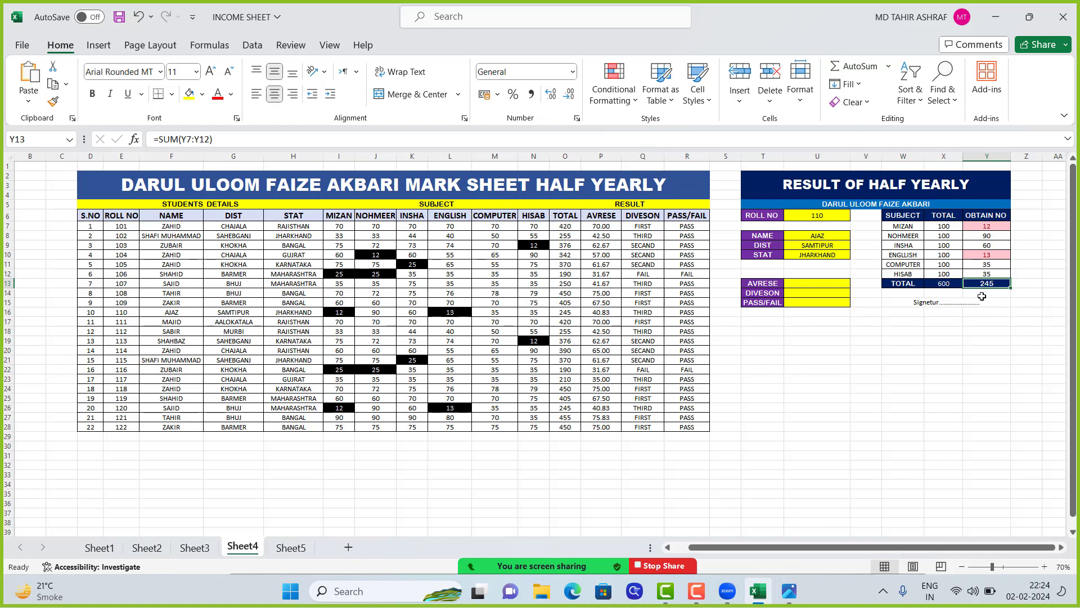
{"action": "left_click", "coordinate": [995, 227]}
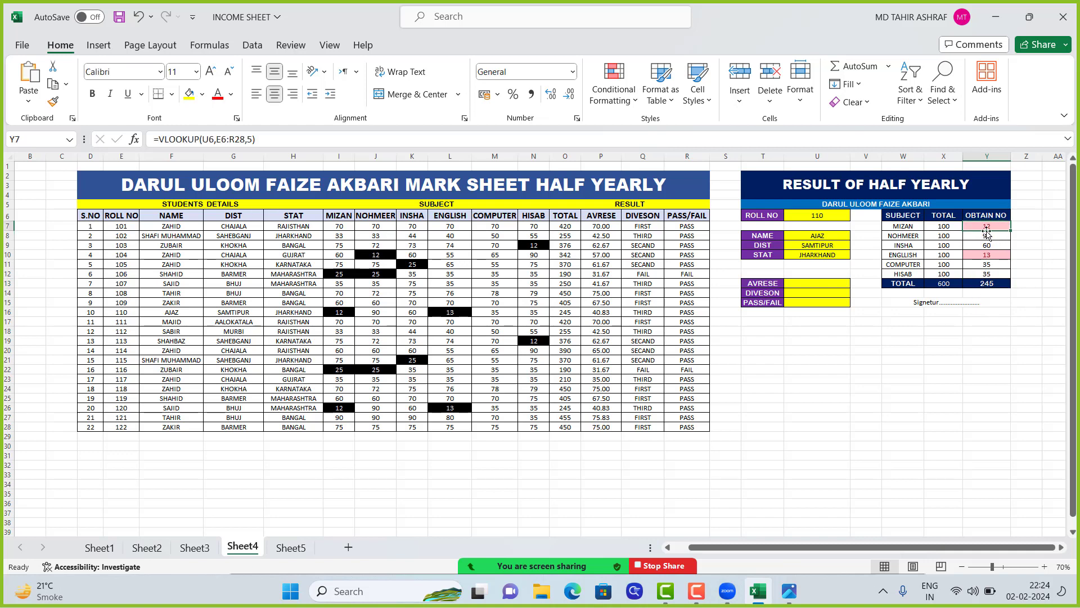
{"action": "left_click_drag", "start_coordinate": [988, 227], "coordinate": [989, 286]}
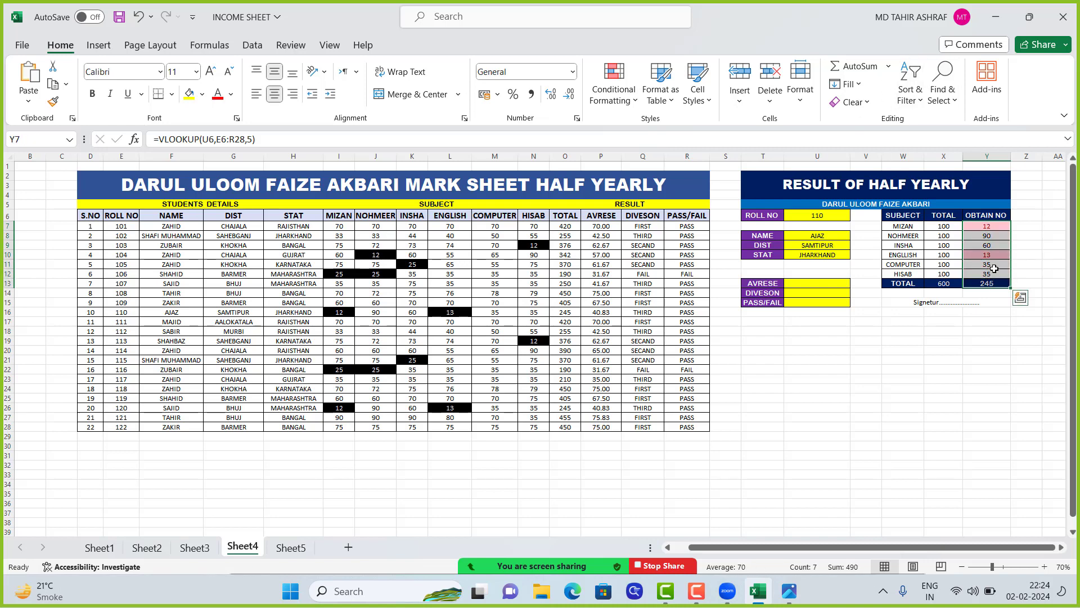
{"action": "left_click", "coordinate": [994, 268]}
{"action": "left_click", "coordinate": [987, 284]}
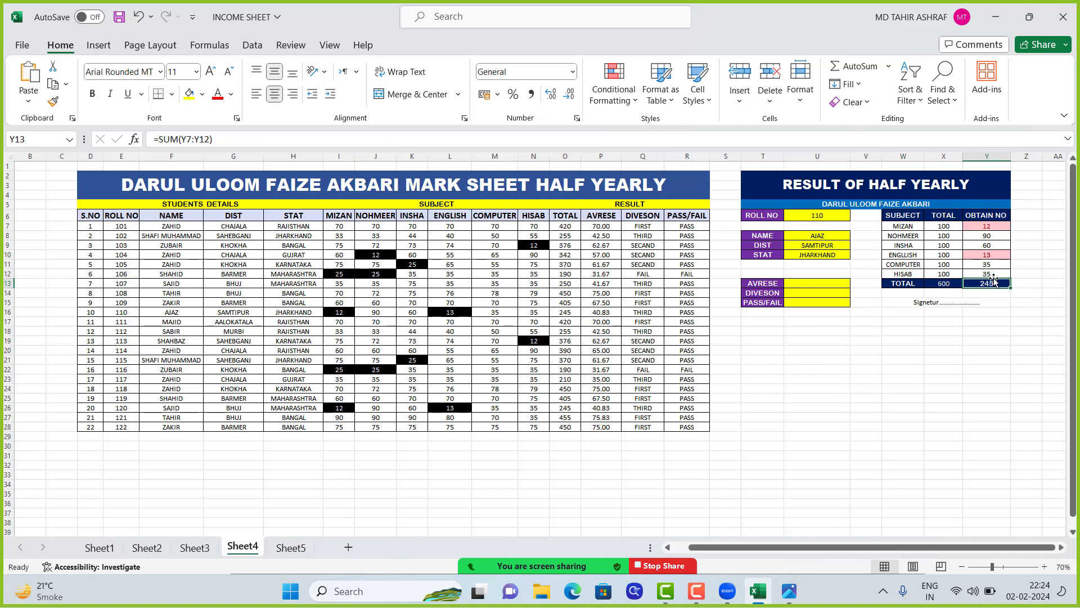
{"action": "left_click", "coordinate": [926, 253]}
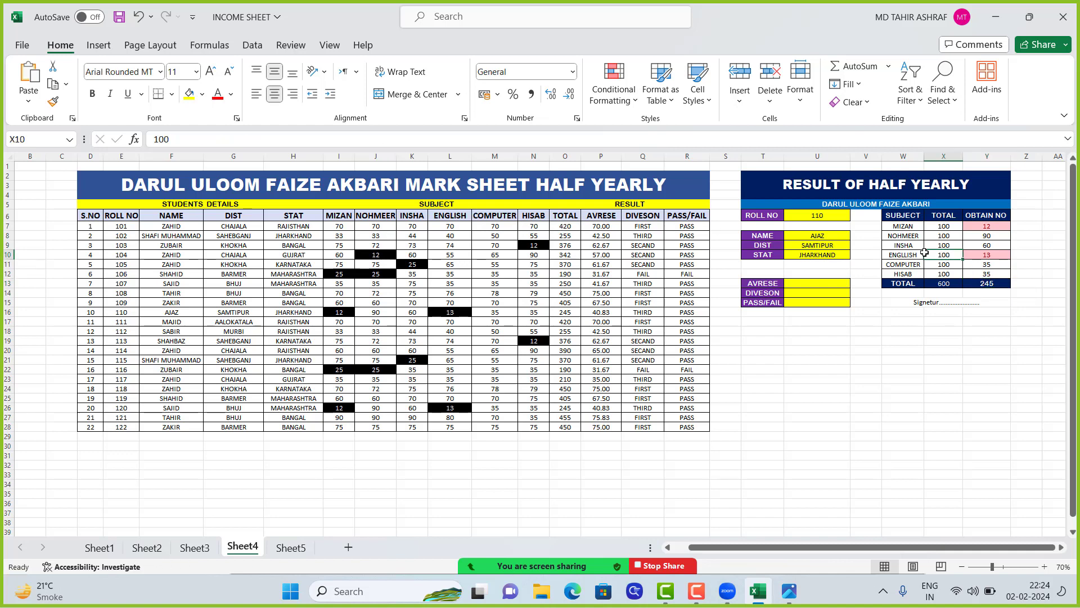
{"action": "left_click", "coordinate": [984, 247]}
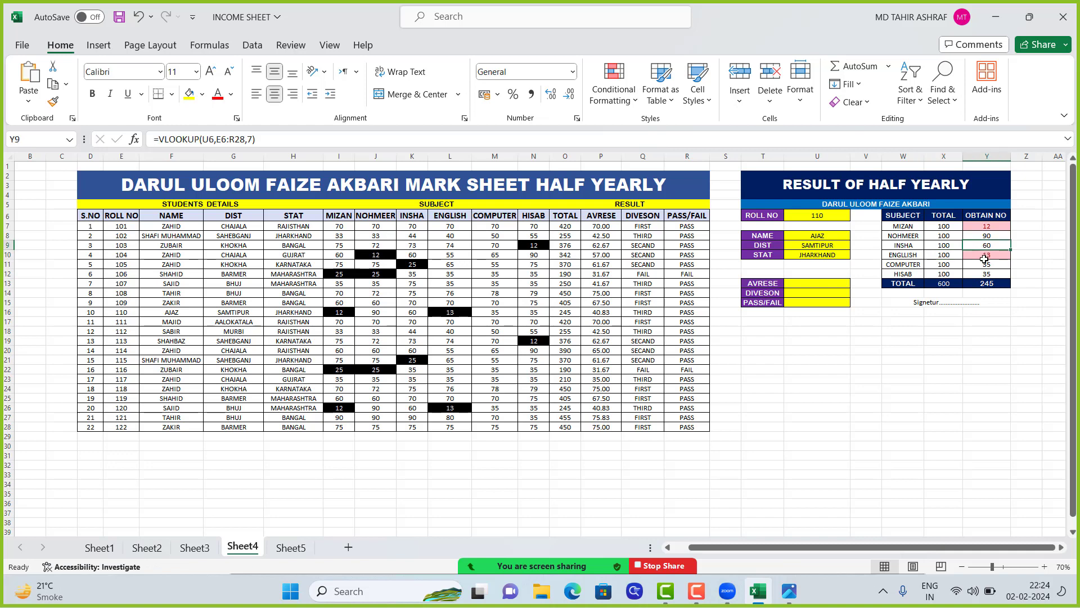
Paste the copied VLOOKUP formula into U13, the AVRESE cell of the result card, and set its column index to 12
{"action": "left_click", "coordinate": [803, 284]}
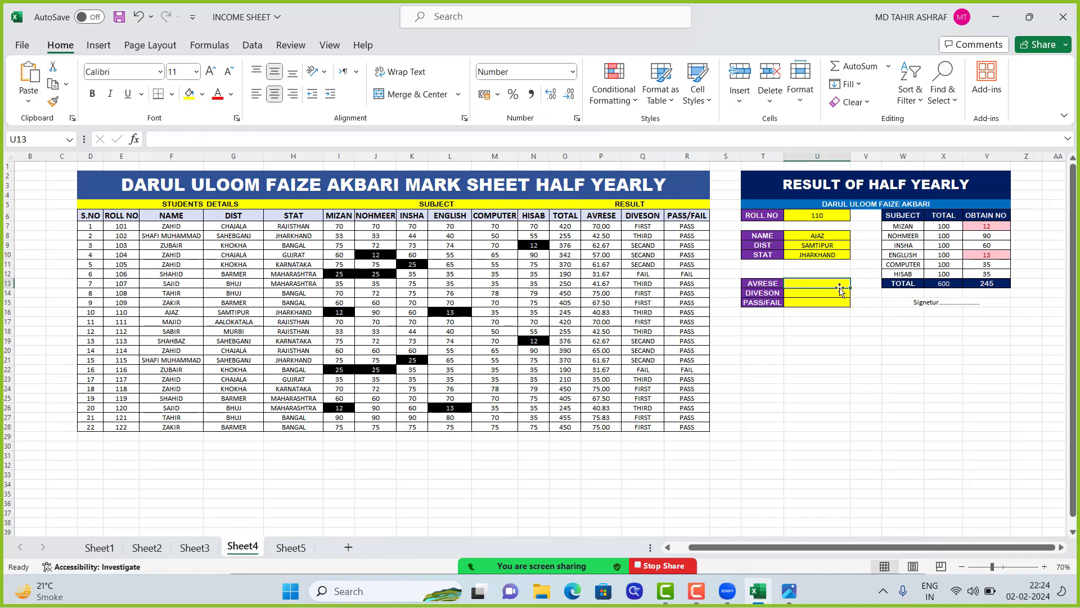
{"action": "double_click", "coordinate": [799, 289]}
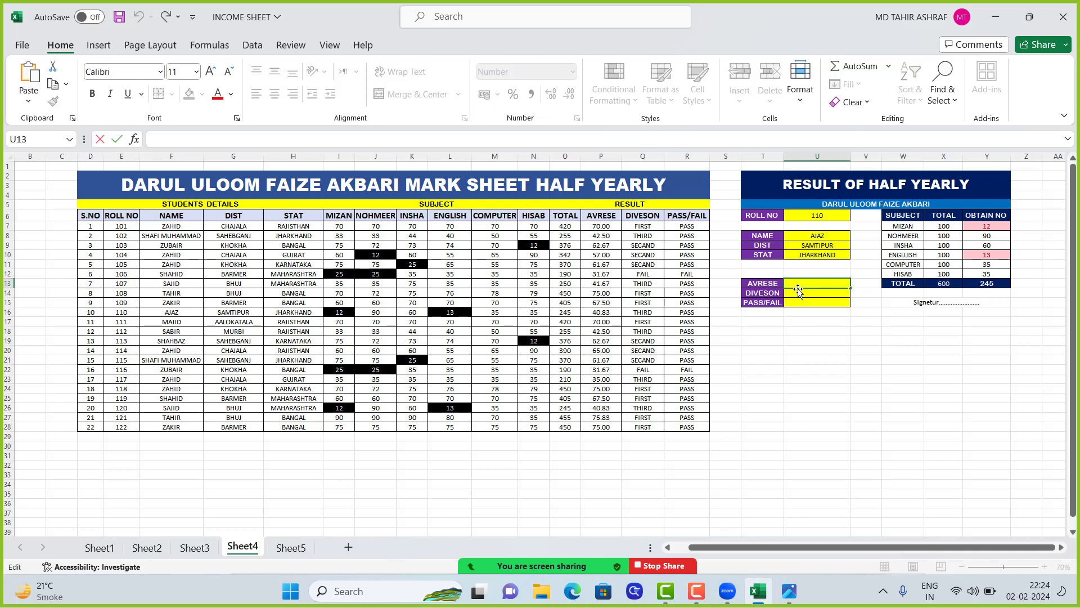
{"action": "type", "text": "=VLOOKUP(U6,E6:R28,2)"}
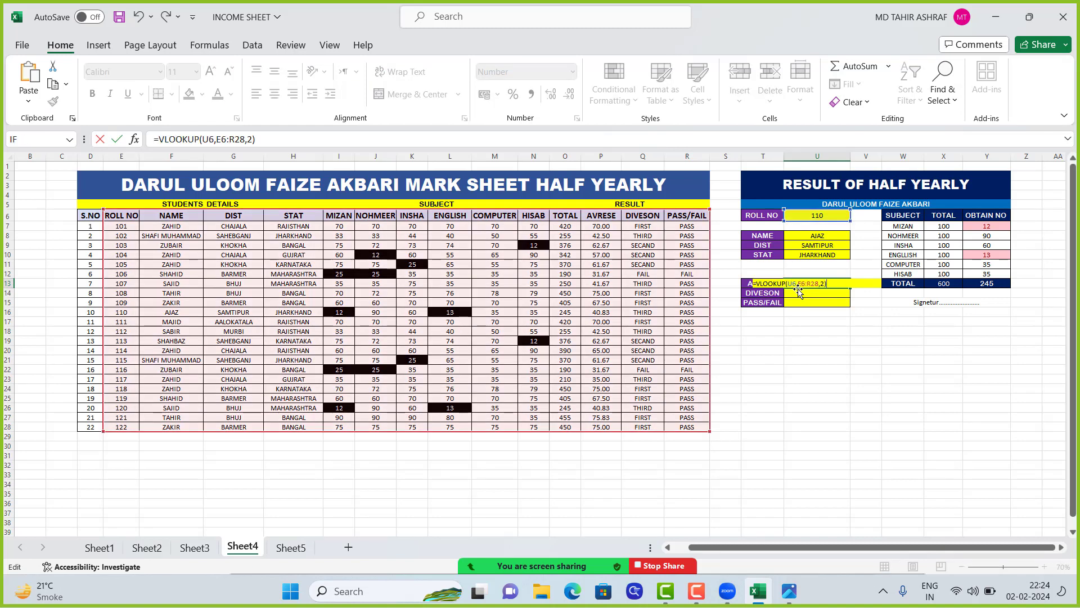
{"action": "key", "text": "BackSpace"}
{"action": "key", "text": "BackSpace"}
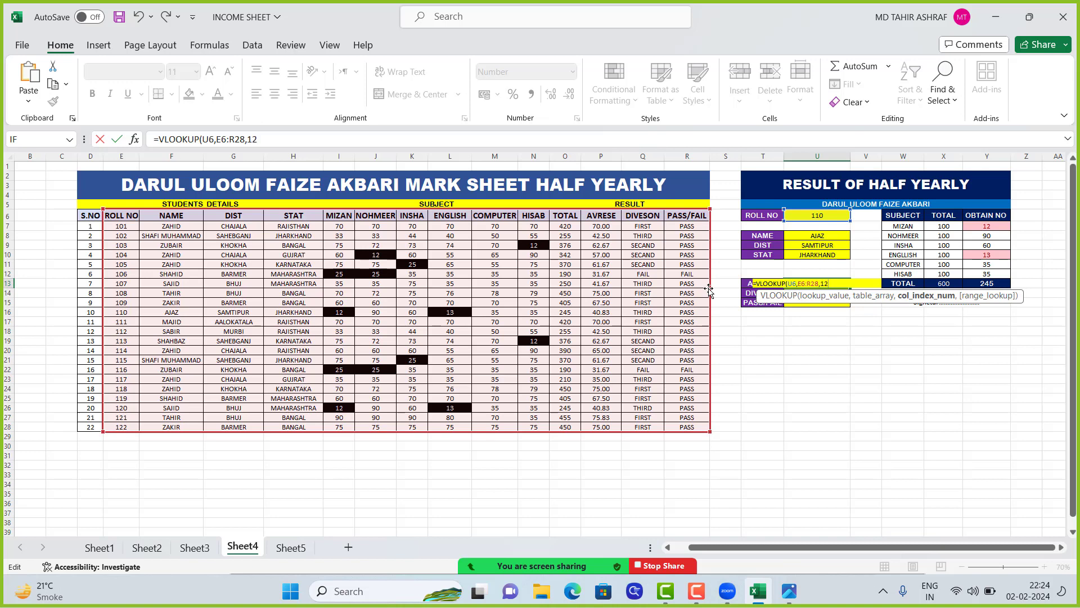
{"action": "key", "text": "Return"}
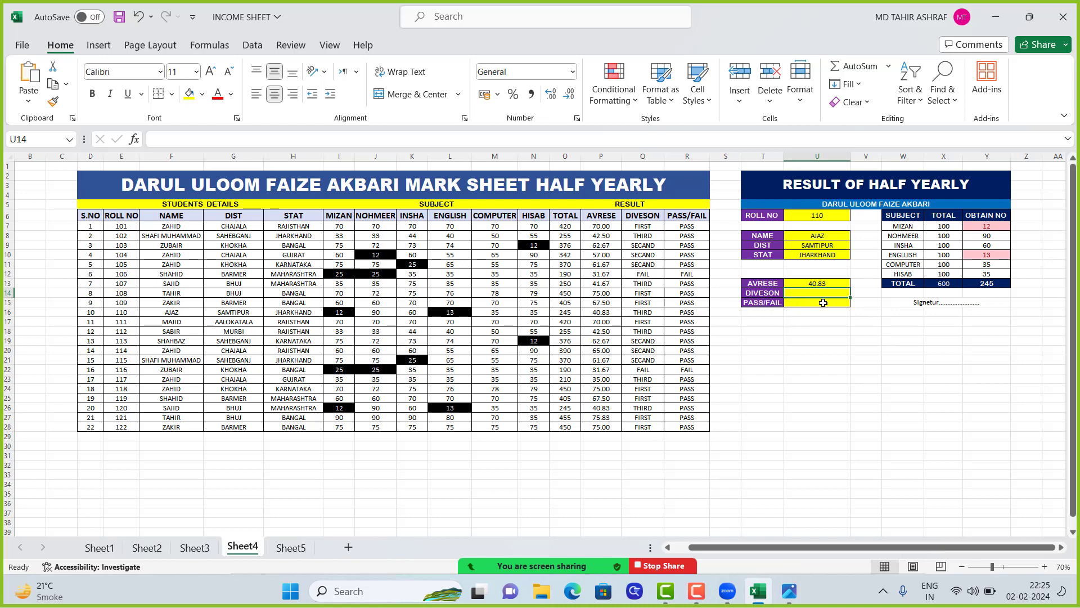
Paste the copied VLOOKUP formula into U14, the DIVESON cell, and set its column index to 13
{"action": "key", "text": "F2"}
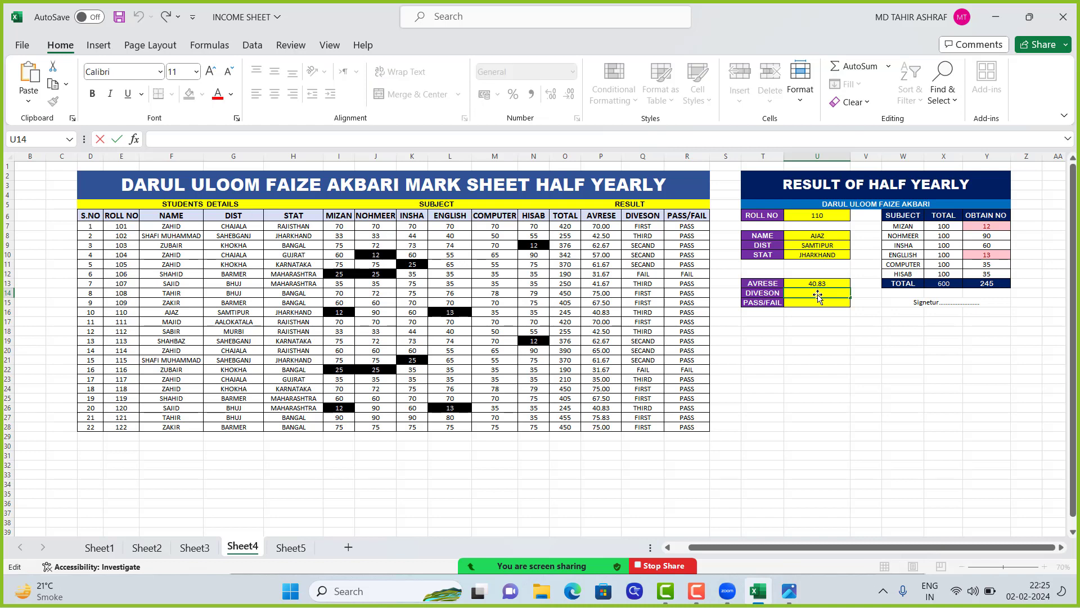
{"action": "type", "text": "=VLOOKUP(U6,E6:R28,2)"}
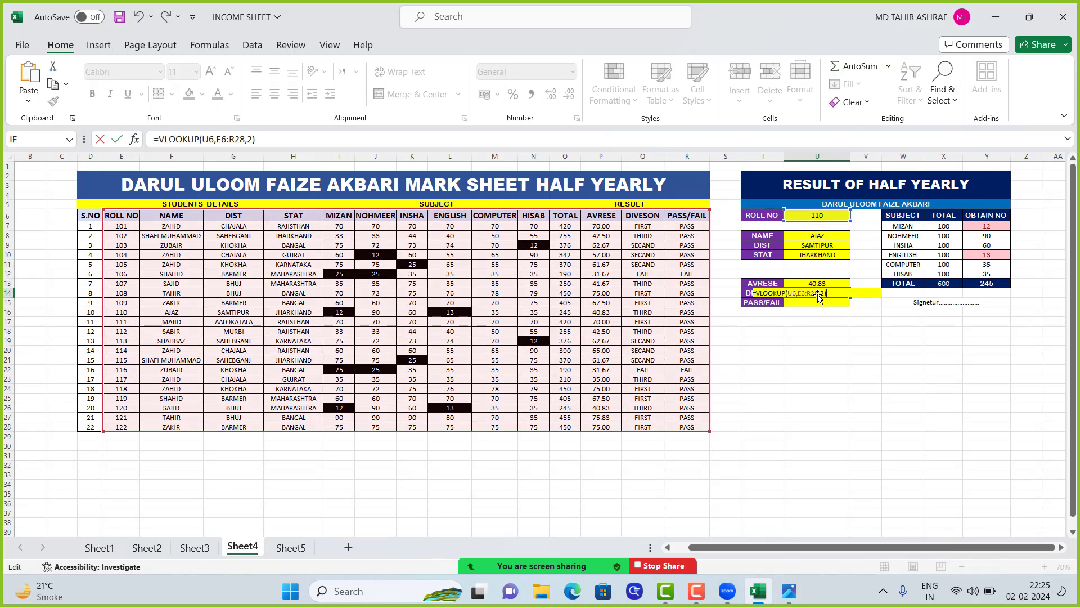
{"action": "key", "text": "BackSpace"}
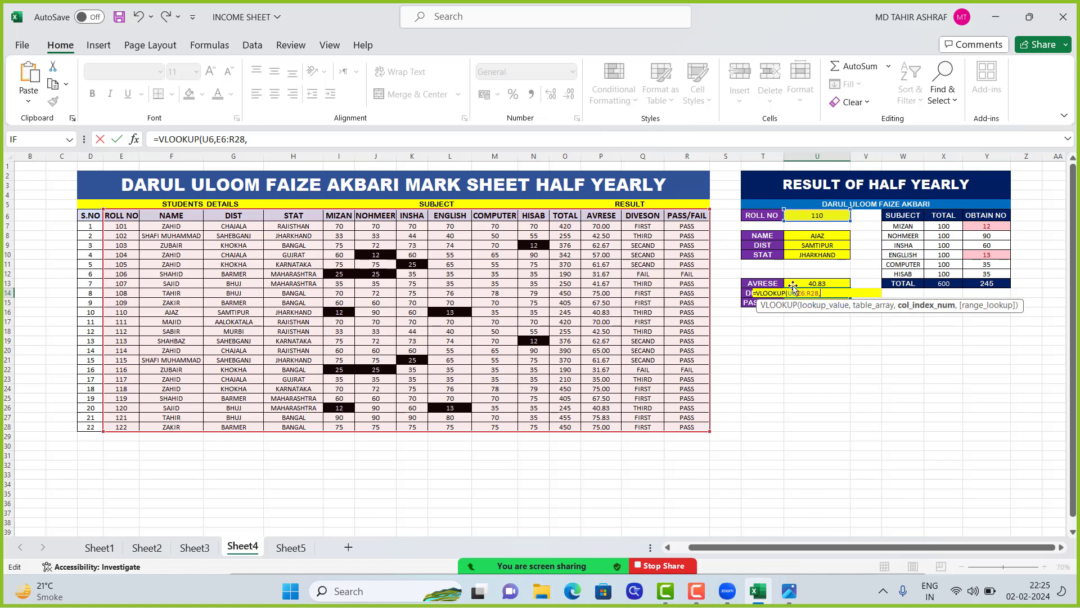
{"action": "type", "text": "13"}
{"action": "key", "text": "Return"}
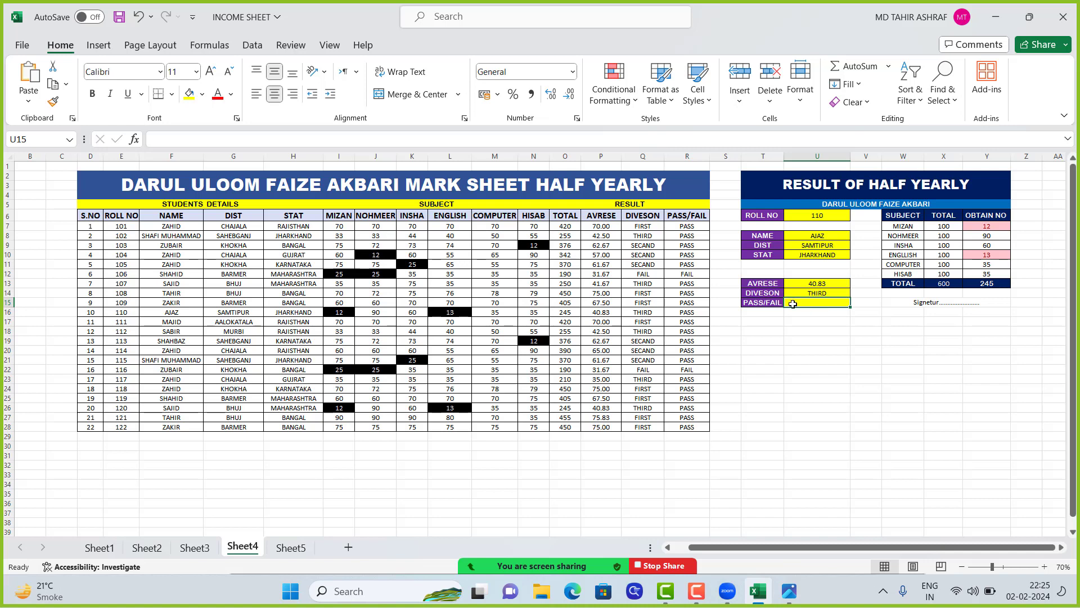
Paste the copied VLOOKUP formula into U15, the PASS/FAIL cell, and set its column index to 14
{"action": "key", "text": "F2"}
{"action": "type", "text": "=VLOOKUP(U6,E6:R28,2)"}
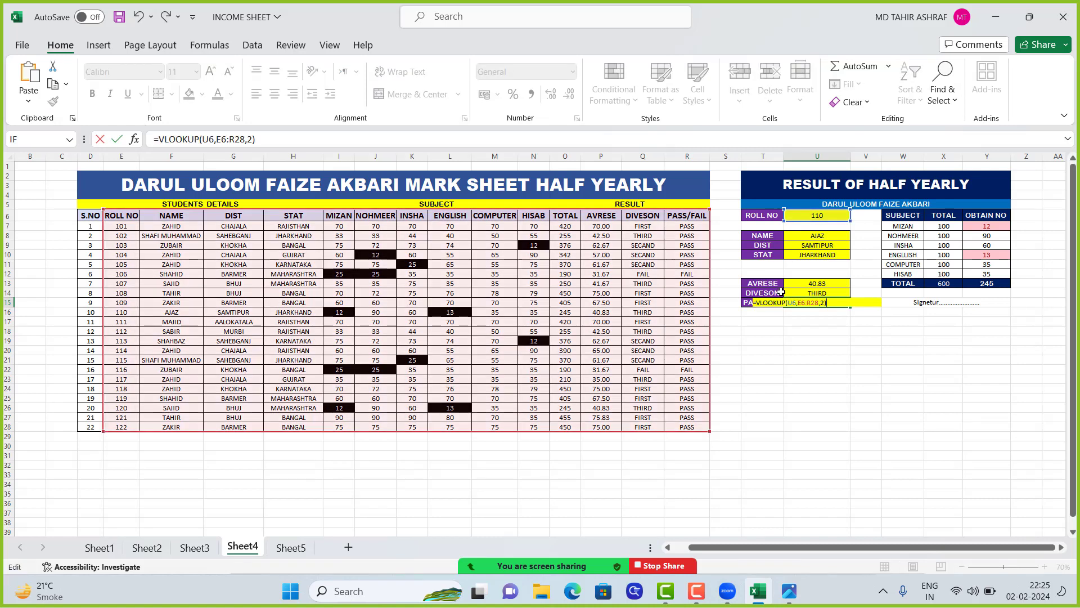
{"action": "key", "text": "BackSpace"}
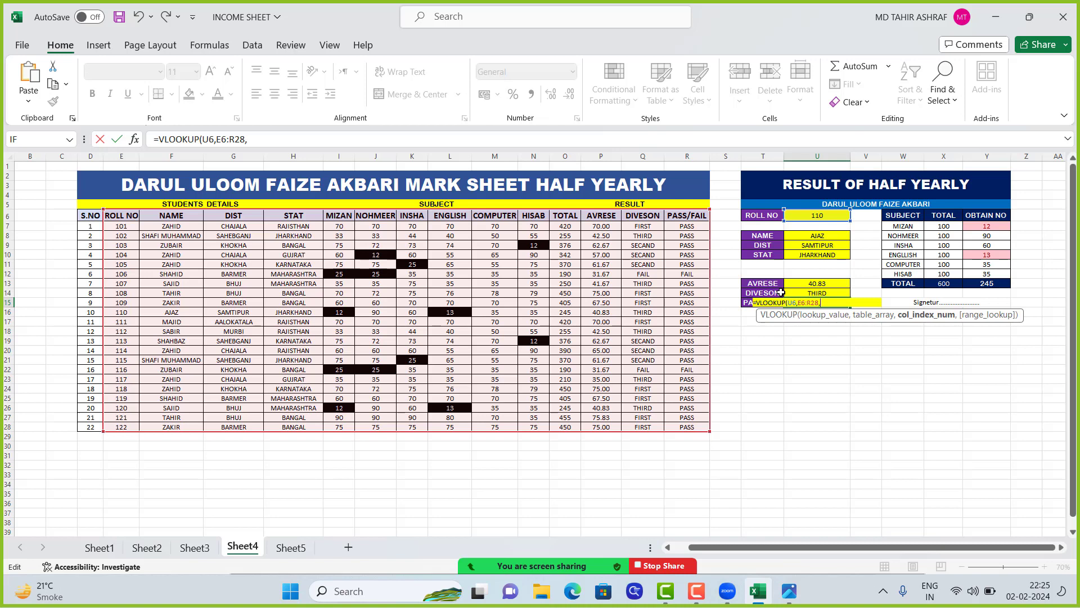
{"action": "type", "text": "14"}
{"action": "key", "text": "ctrl+Return"}
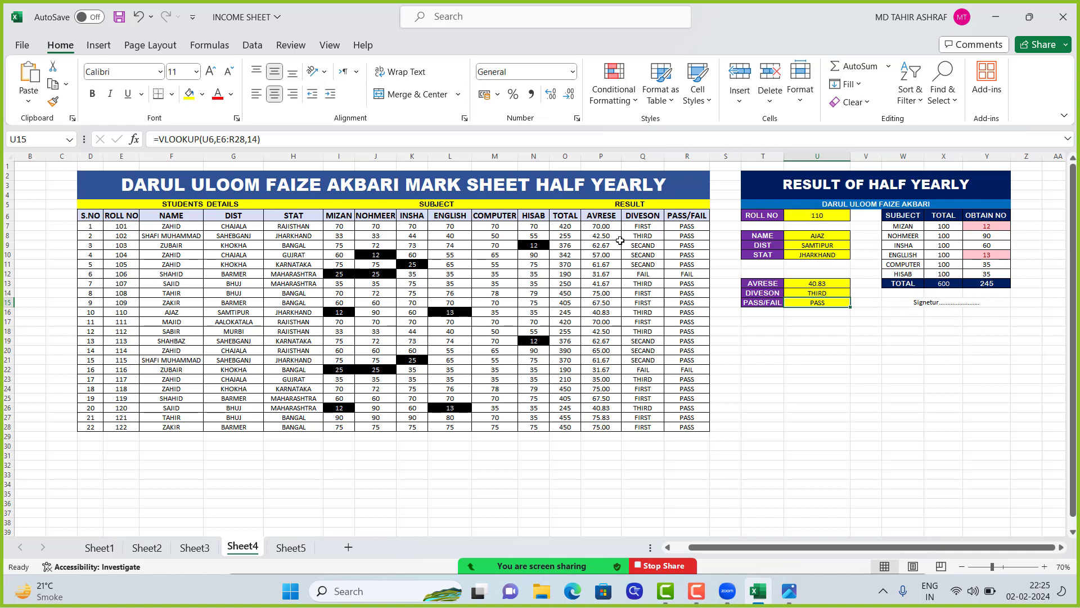
Change the NOHMEER marks of roll number 104 in J10 of the mark sheet to 35
{"action": "left_click", "coordinate": [823, 217]}
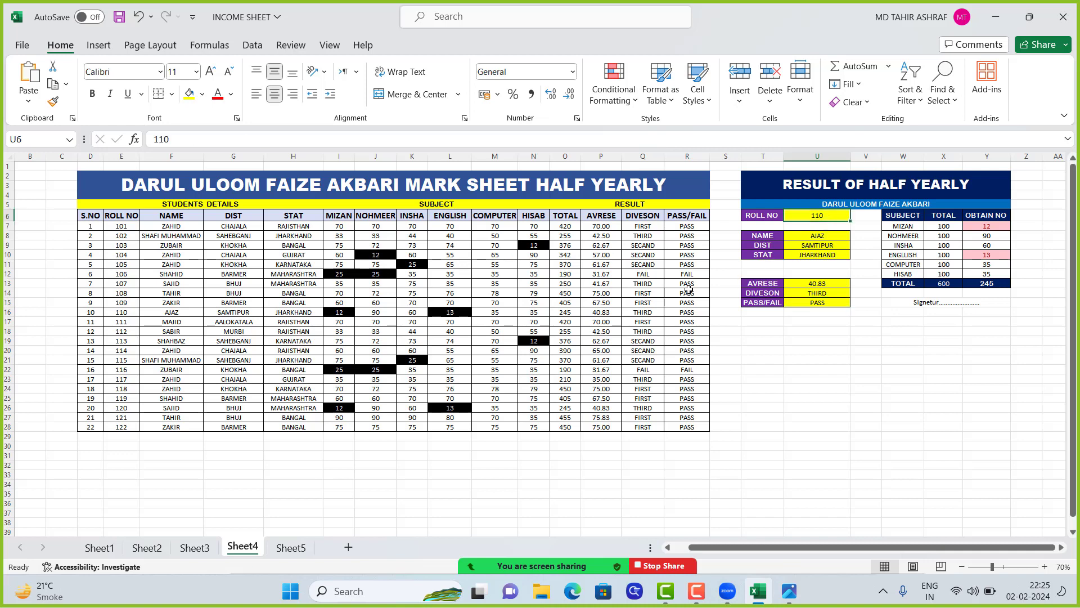
{"action": "left_click", "coordinate": [338, 256]}
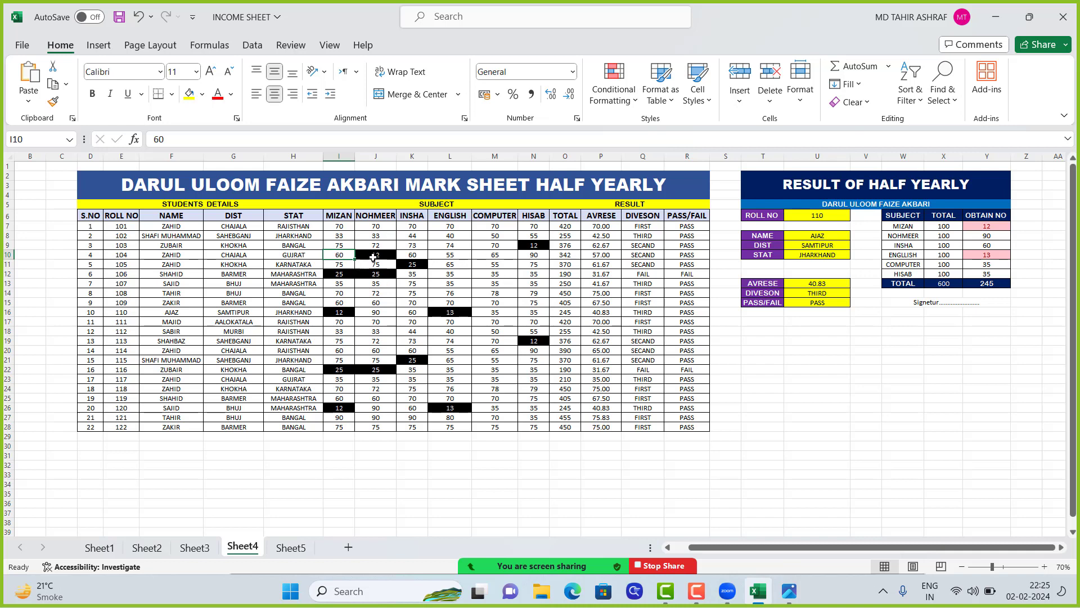
{"action": "left_click", "coordinate": [373, 256]}
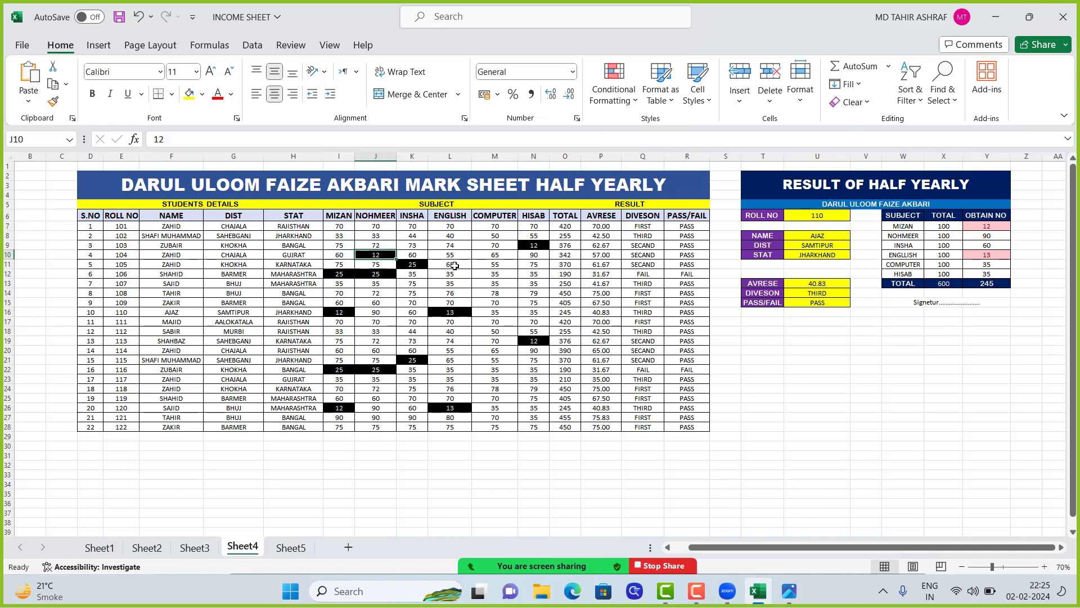
{"action": "type", "text": "35"}
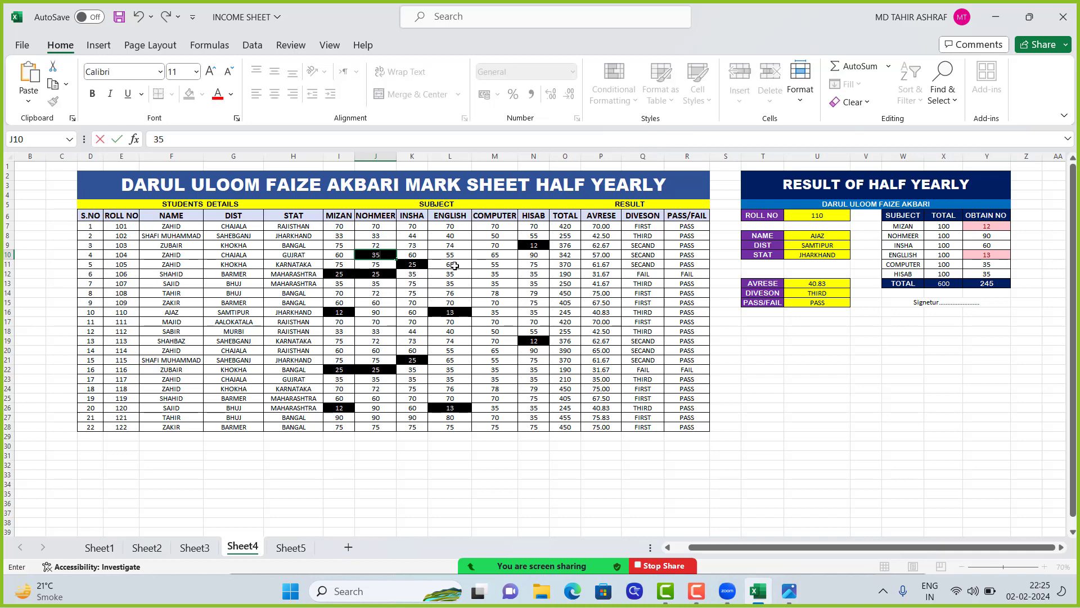
{"action": "key", "text": "Tab"}
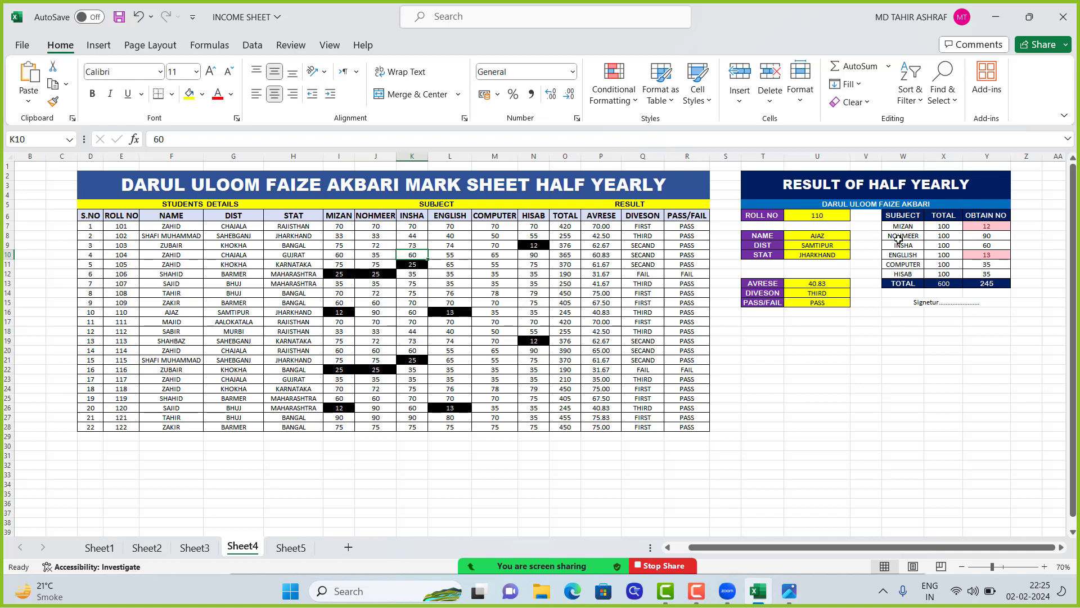
Look up roll number 104 in the result card by entering it in U6
{"action": "left_click", "coordinate": [815, 215]}
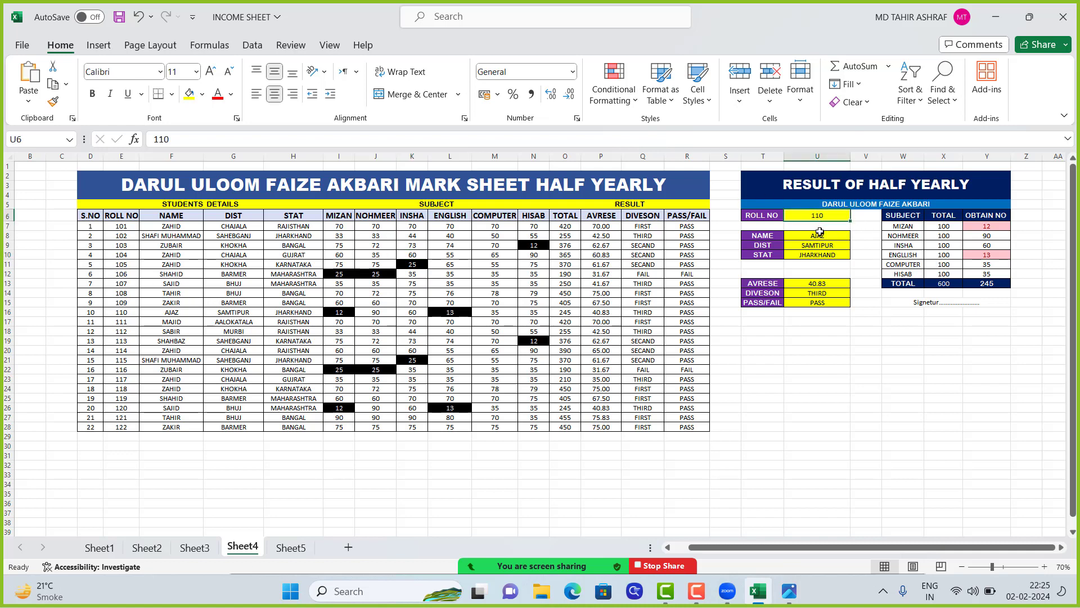
{"action": "type", "text": "10"}
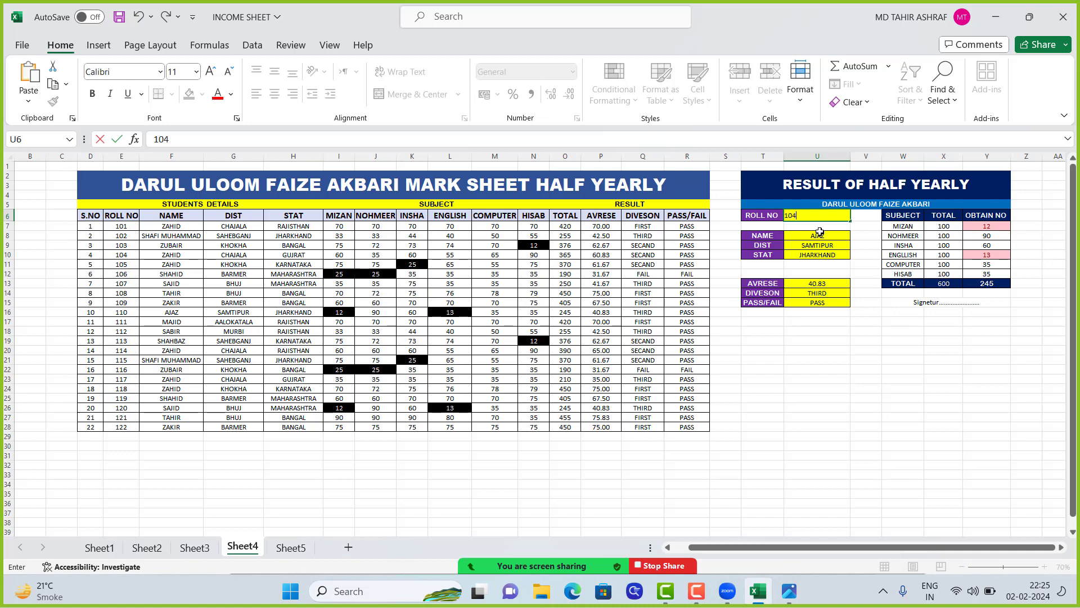
{"action": "key", "text": "Return"}
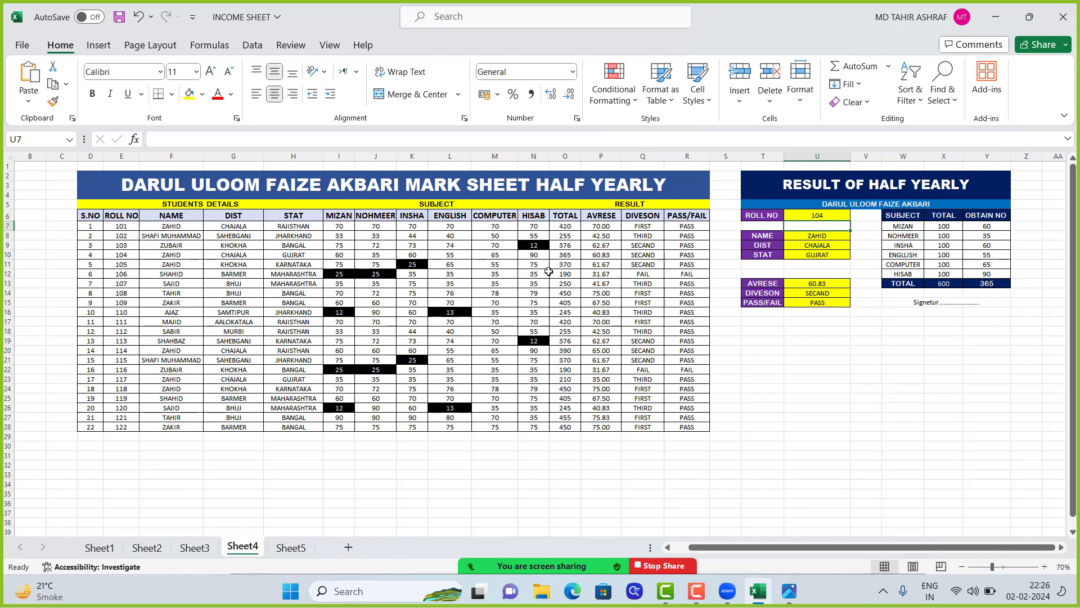
Check the participant list of the Zoom meeting and close it
{"action": "left_click", "coordinate": [481, 556]}
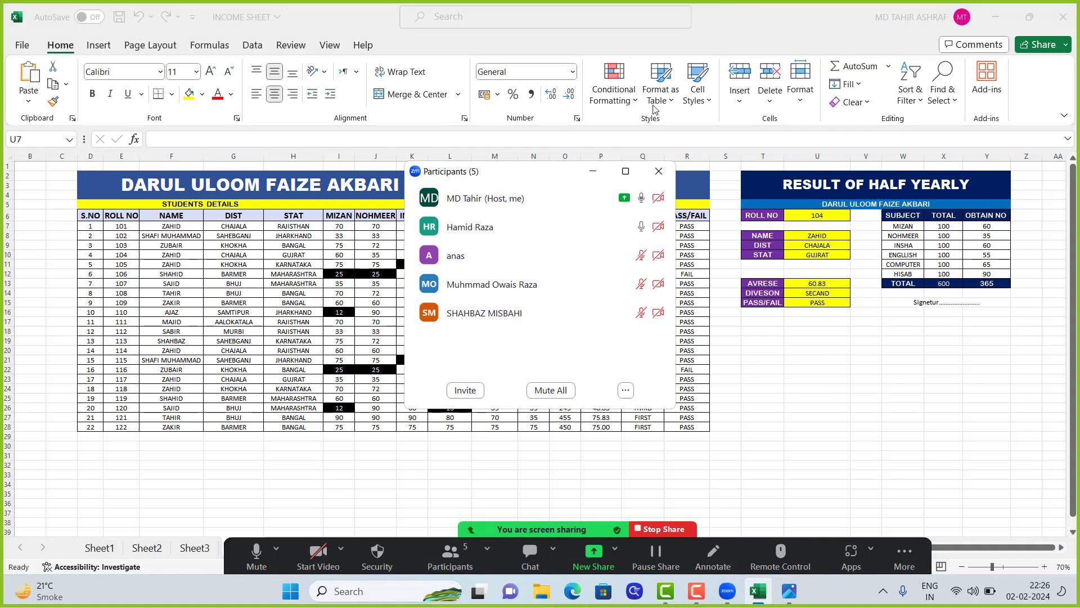
{"action": "mouse_move", "coordinate": [666, 207]}
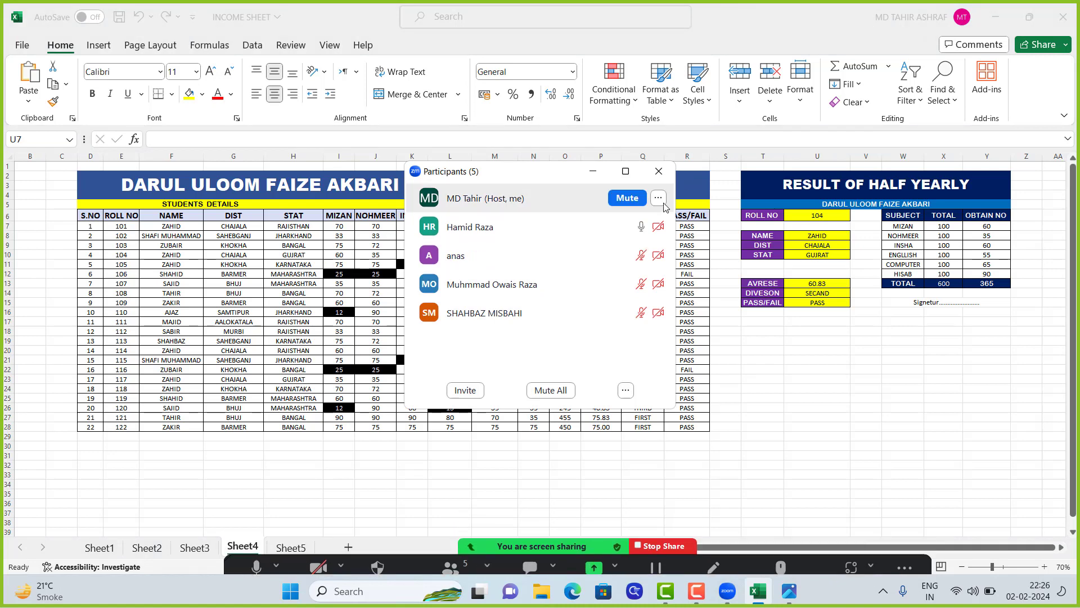
{"action": "left_click", "coordinate": [660, 171]}
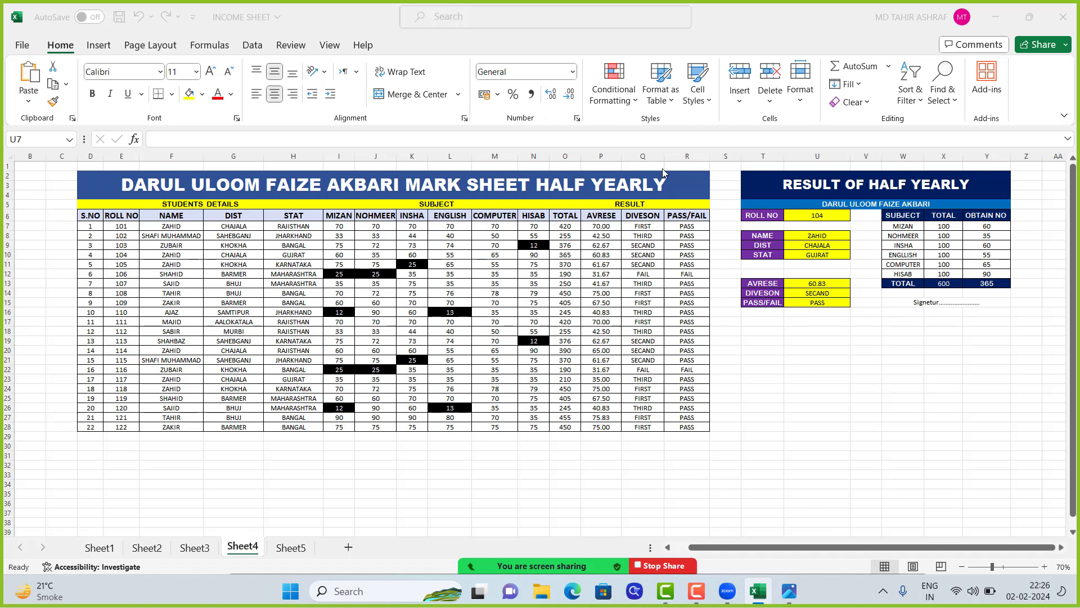
Enter 3000 as the J.FEE of the first student in M6 on Sheet5, the course fees sheet
{"action": "left_click", "coordinate": [296, 551]}
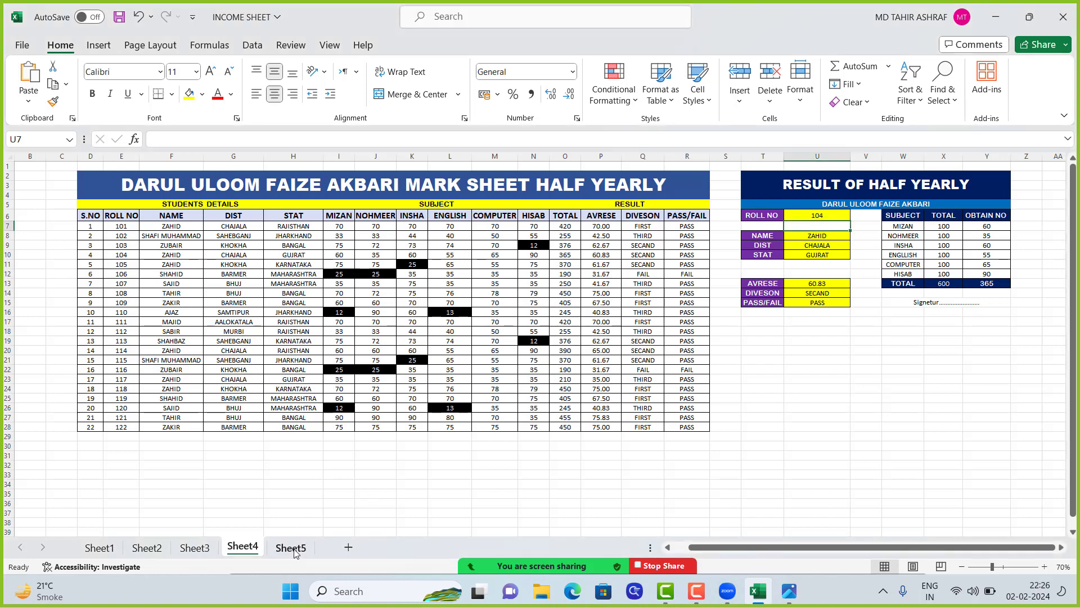
{"action": "left_click", "coordinate": [288, 557]}
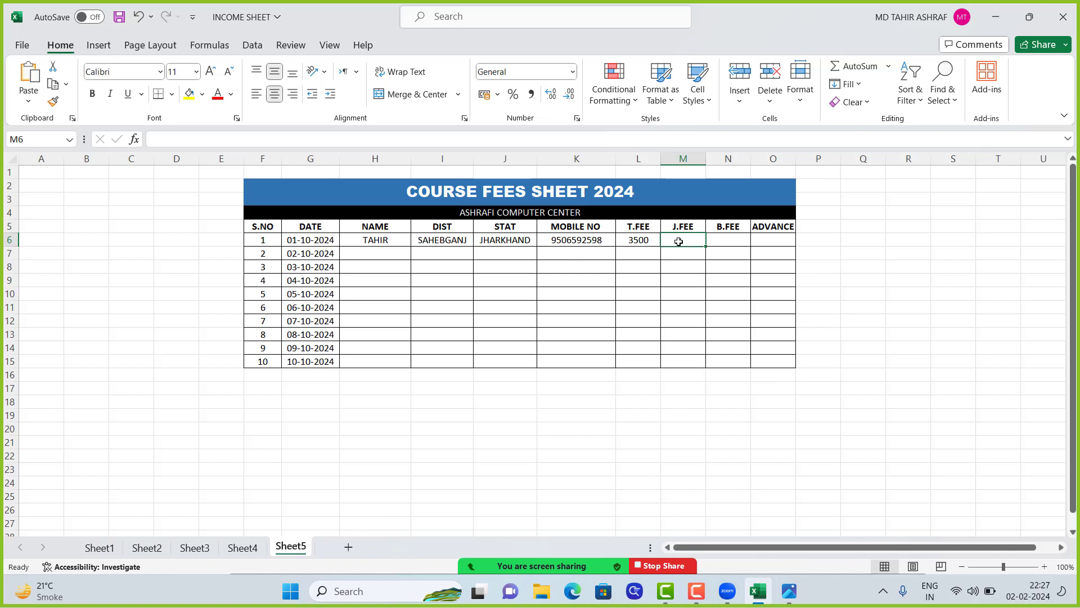
{"action": "left_click", "coordinate": [735, 240]}
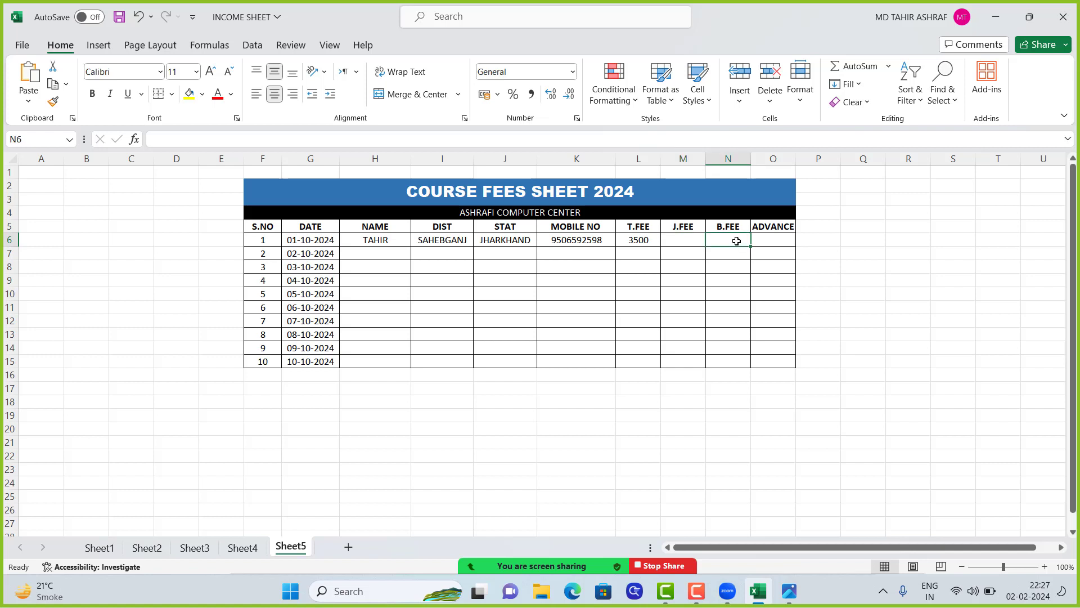
{"action": "left_click", "coordinate": [775, 241]}
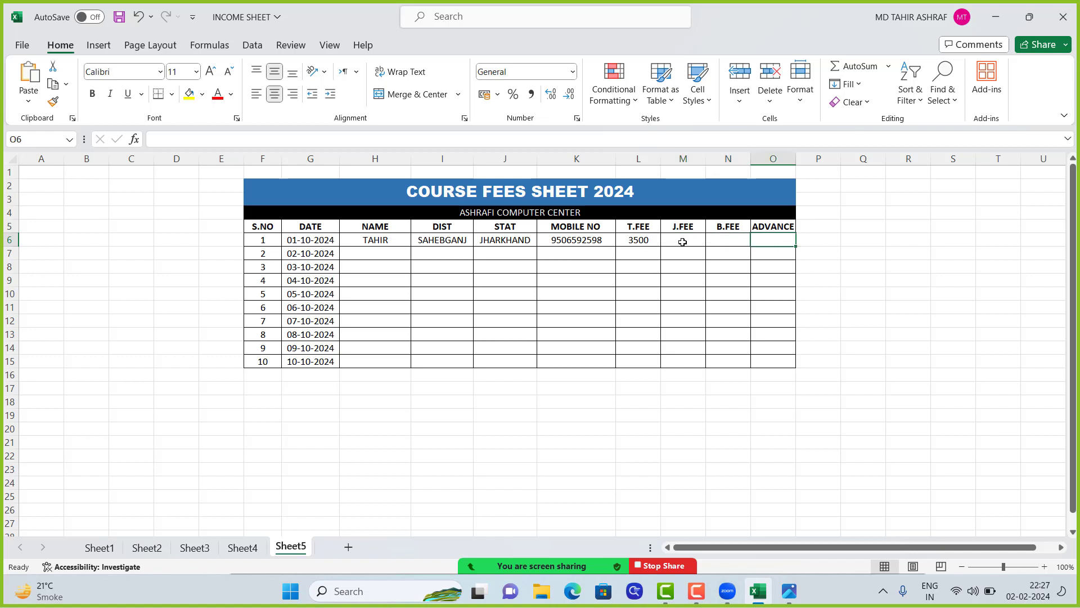
{"action": "left_click", "coordinate": [682, 242]}
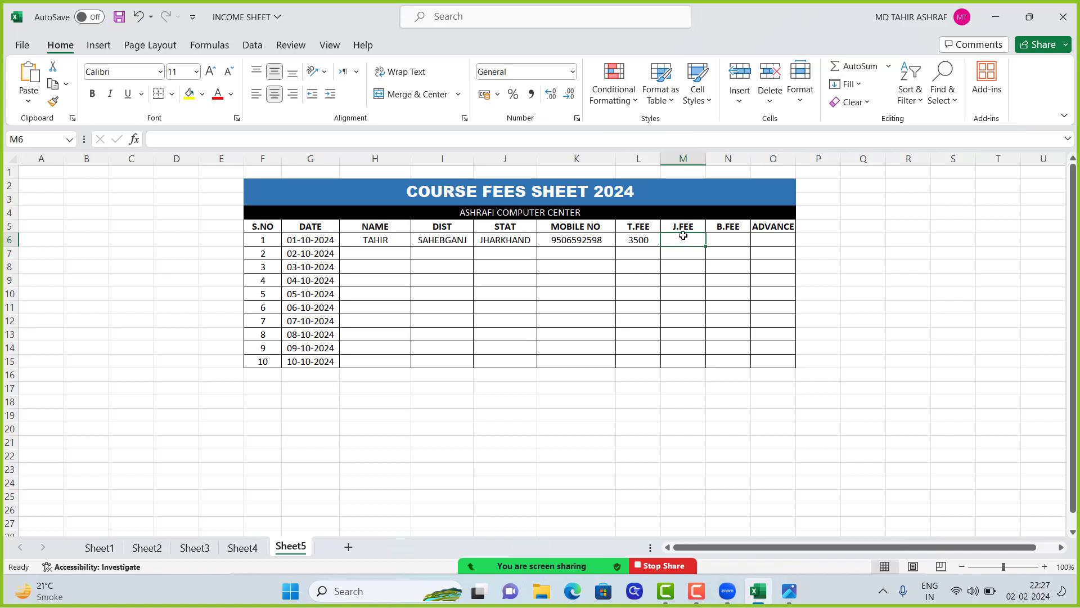
{"action": "type", "text": "3000"}
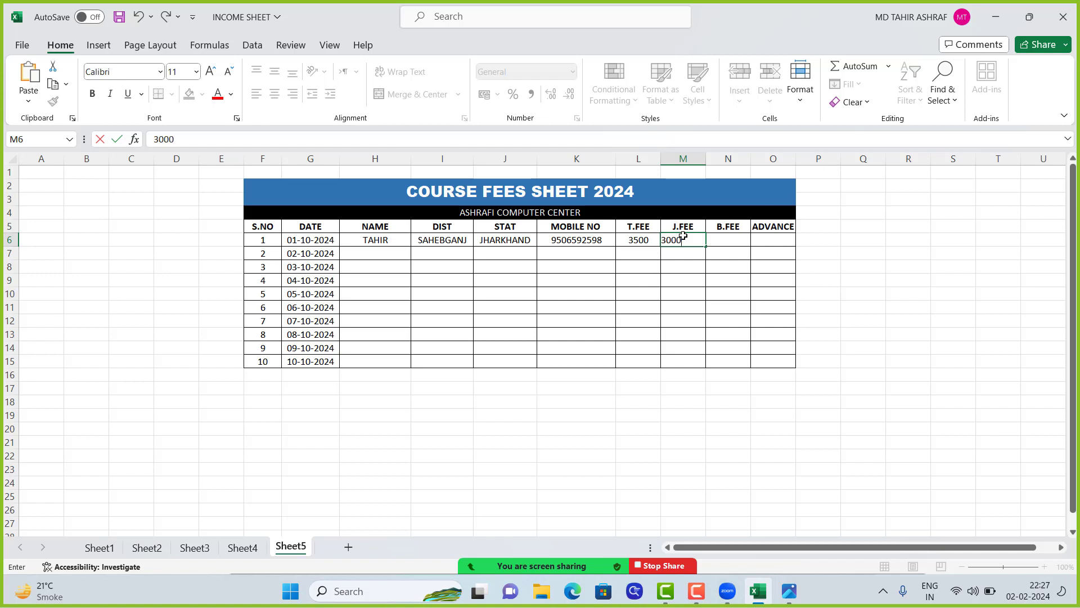
{"action": "key", "text": "Tab"}
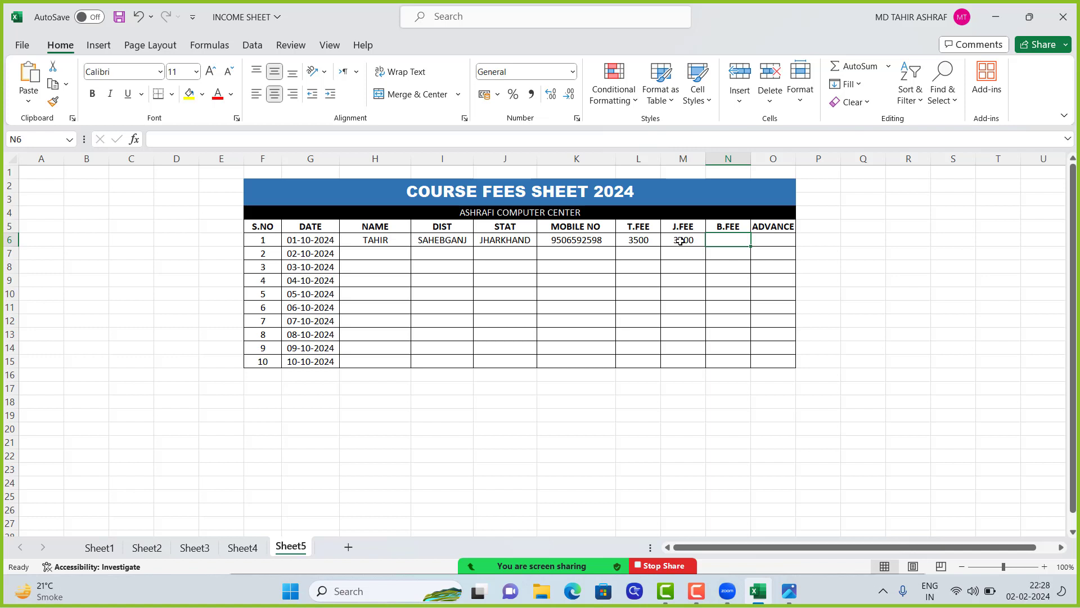
Start an IF function in N6, the first student's B.FEE cell, and open its arguments for editing
{"action": "left_click", "coordinate": [682, 240]}
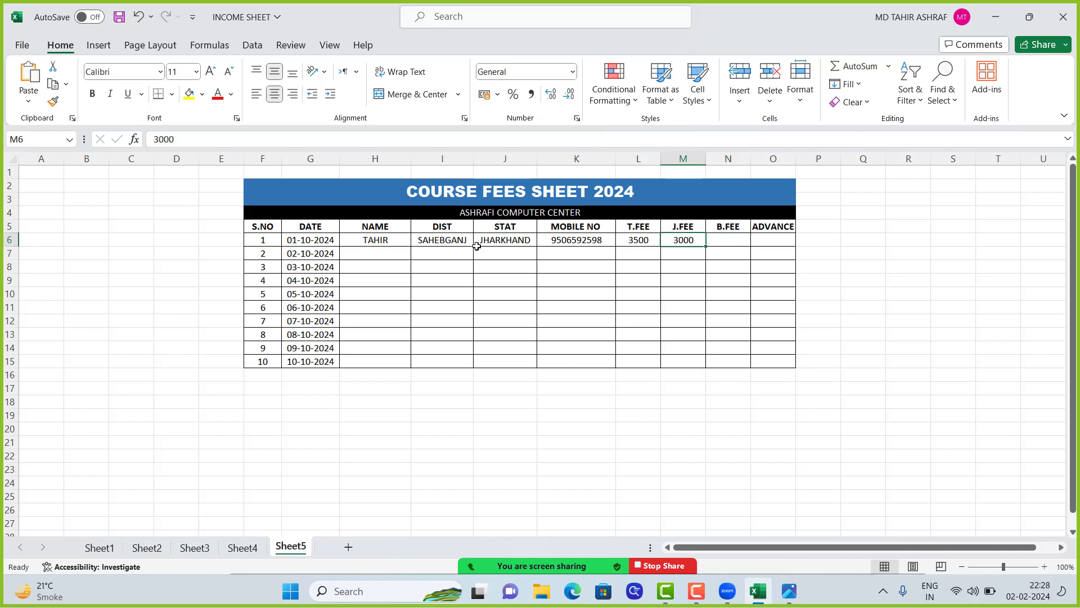
{"action": "left_click", "coordinate": [726, 238]}
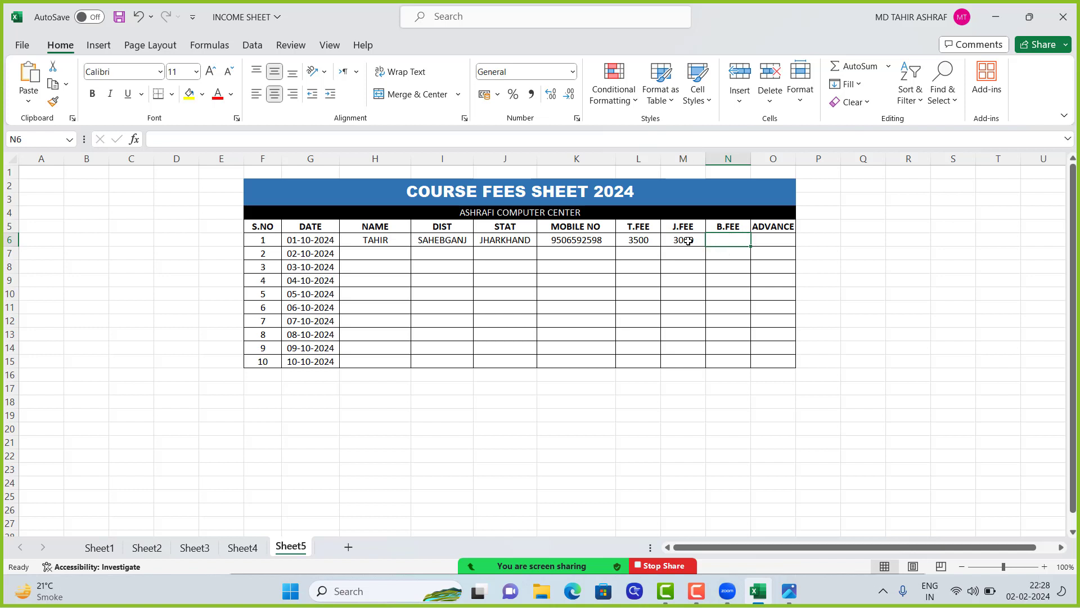
{"action": "left_click_drag", "start_coordinate": [622, 241], "coordinate": [728, 240]}
{"action": "left_click", "coordinate": [728, 241]}
{"action": "type", "text": "="}
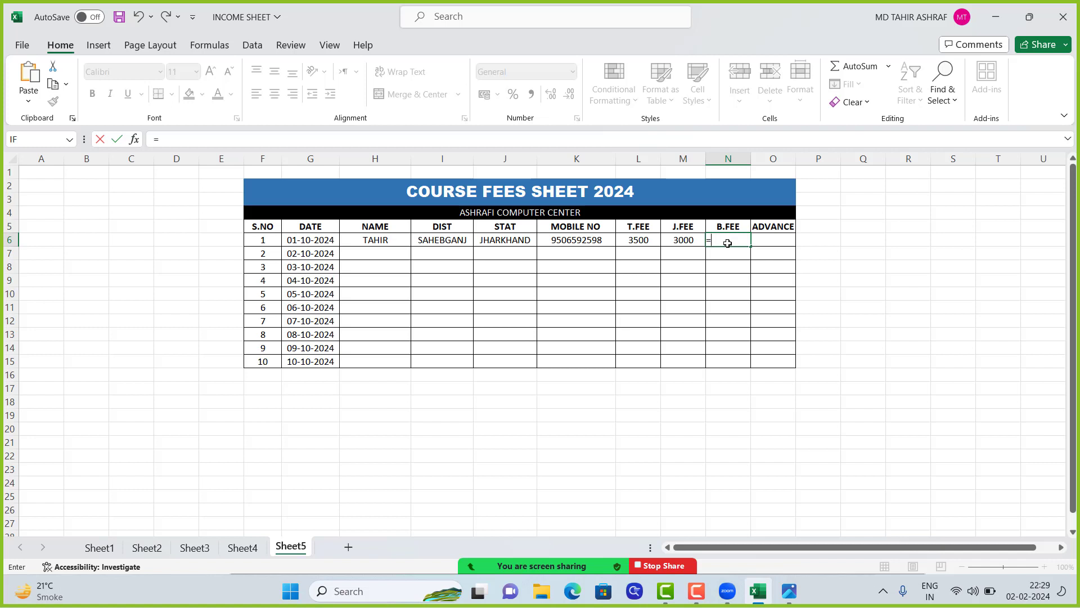
{"action": "left_click", "coordinate": [135, 141]}
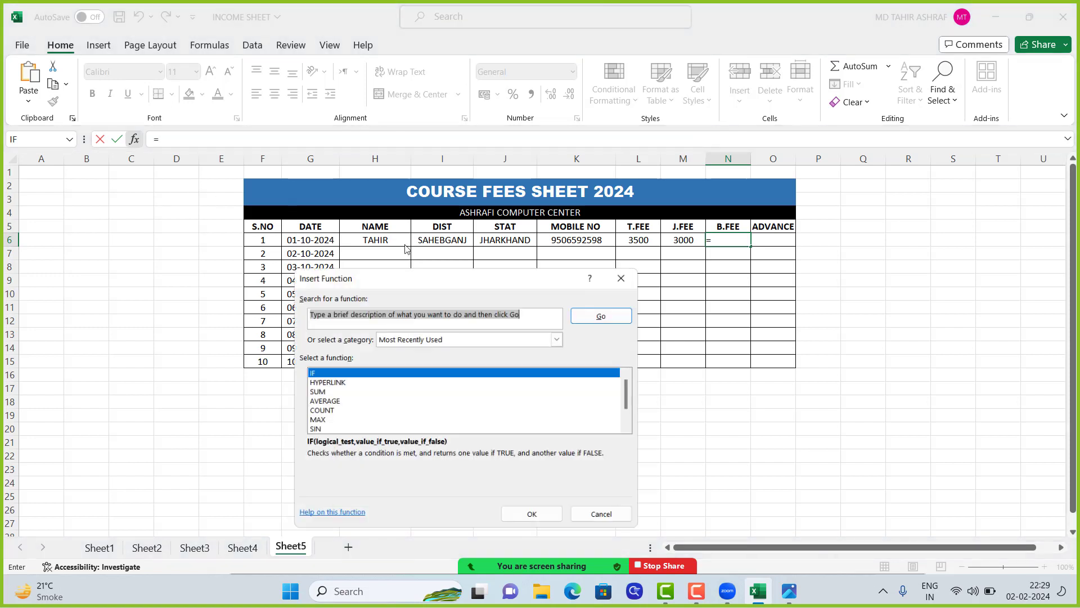
{"action": "left_click", "coordinate": [355, 373]}
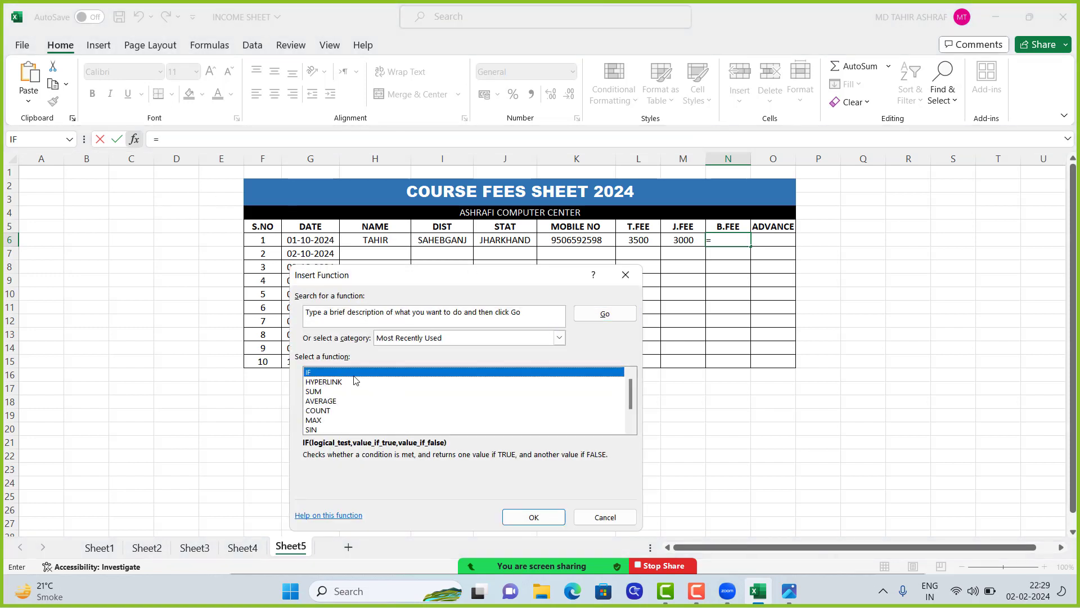
{"action": "left_click", "coordinate": [544, 515]}
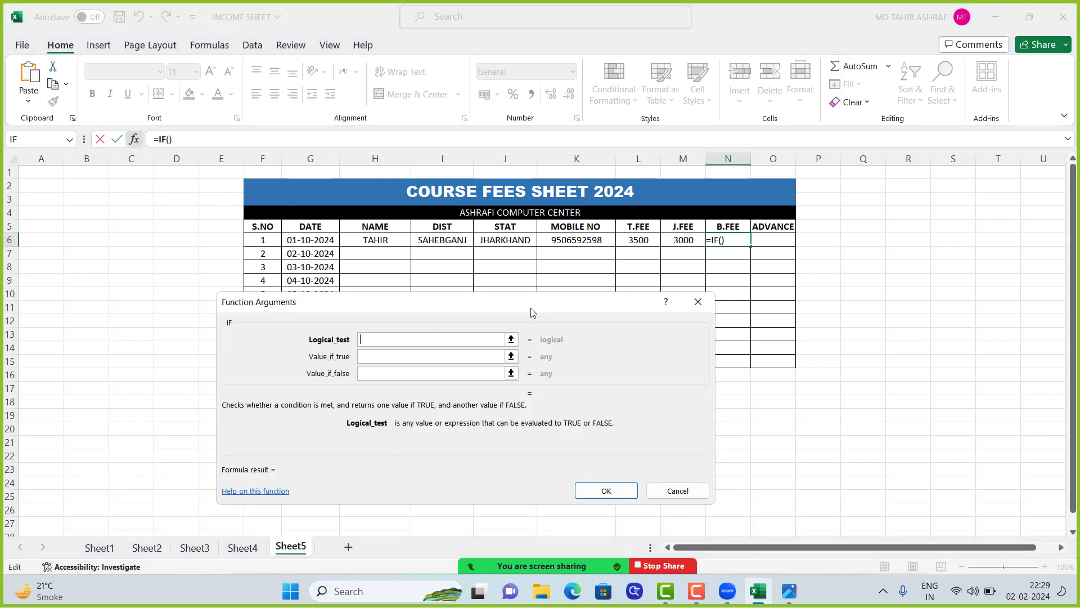
{"action": "left_click_drag", "start_coordinate": [533, 312], "coordinate": [626, 305]}
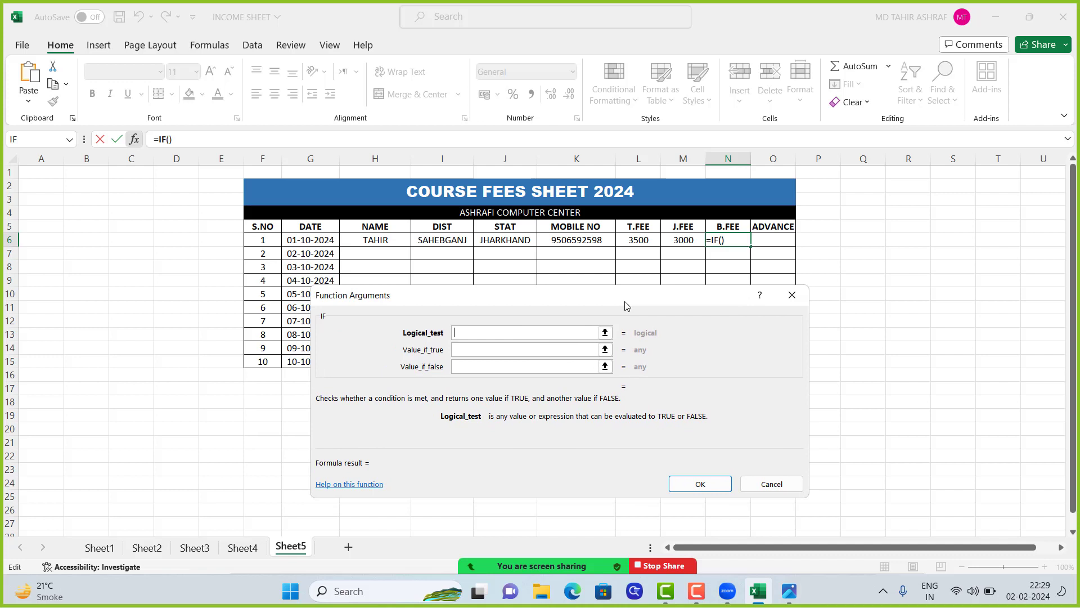
Set the logical test of the B.FEE IF function to M6<L6, comparing J.FEE with T.FEE
{"action": "left_click", "coordinate": [681, 240]}
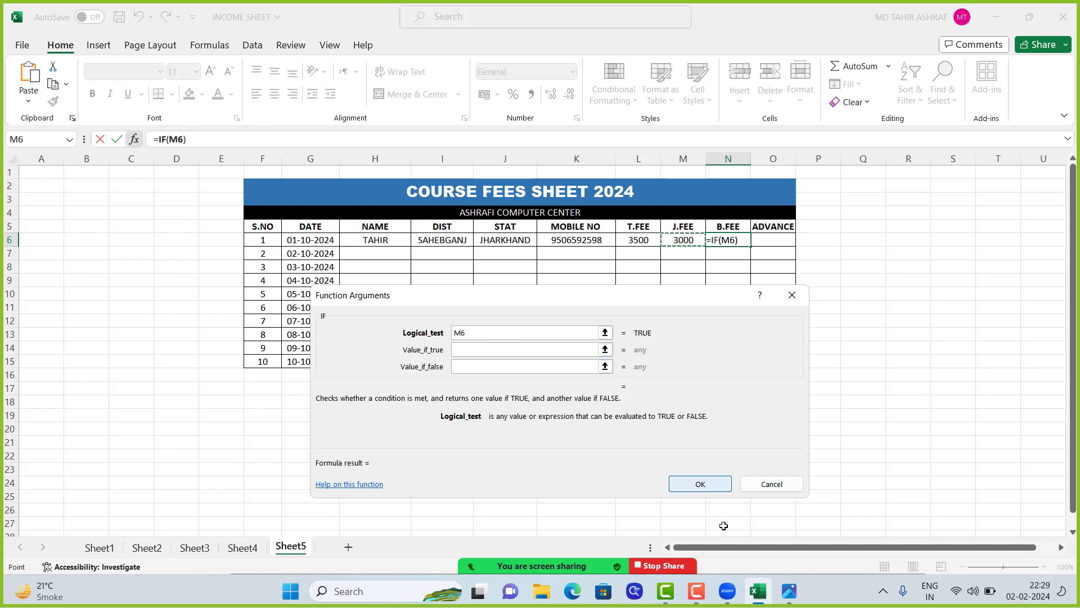
{"action": "left_click", "coordinate": [790, 597]}
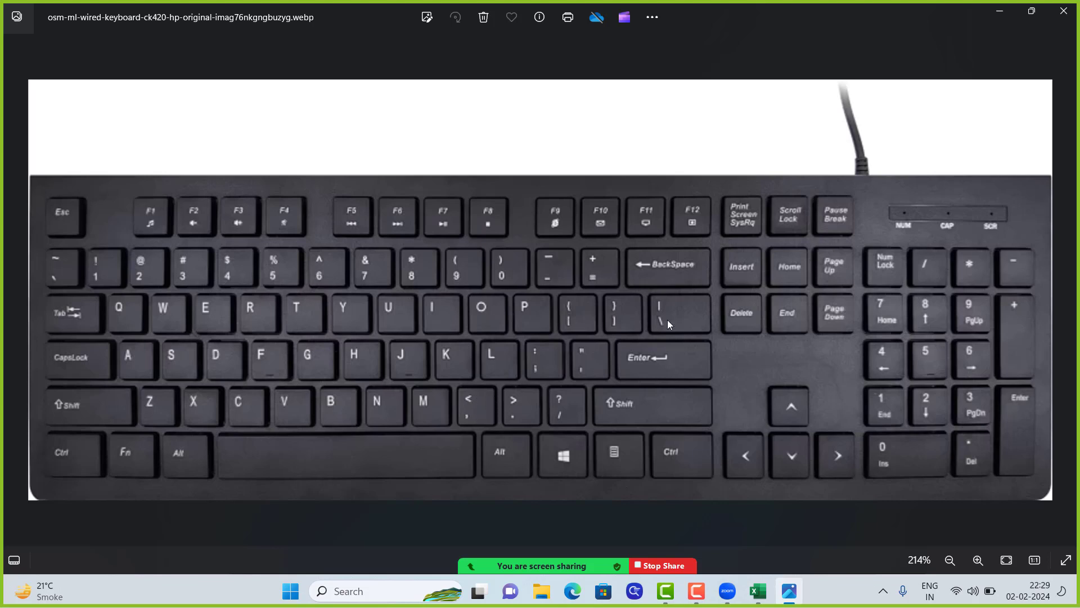
{"action": "left_click", "coordinate": [1000, 11]}
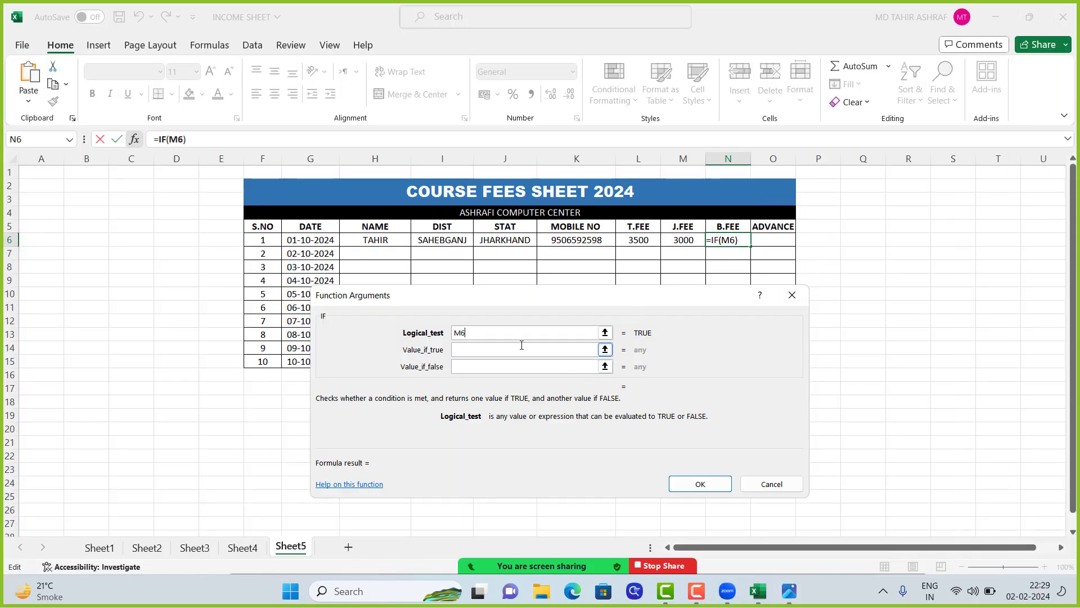
{"action": "type", "text": "<"}
{"action": "left_click", "coordinate": [632, 238]}
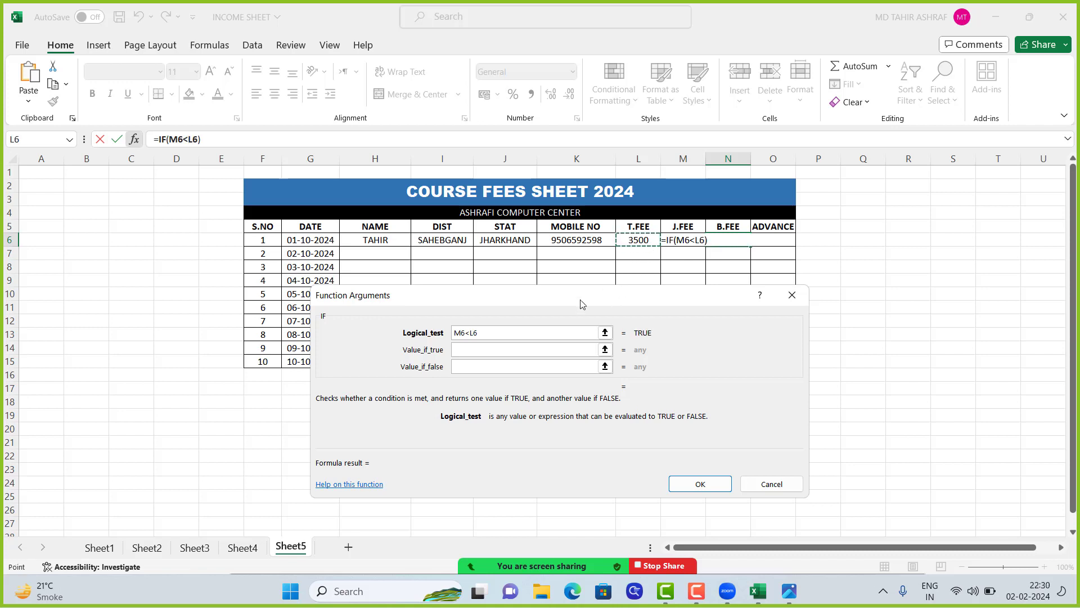
Complete the B.FEE formula with L6-M6 if true and 0 if false, and fill it down through N15
{"action": "left_click", "coordinate": [477, 350]}
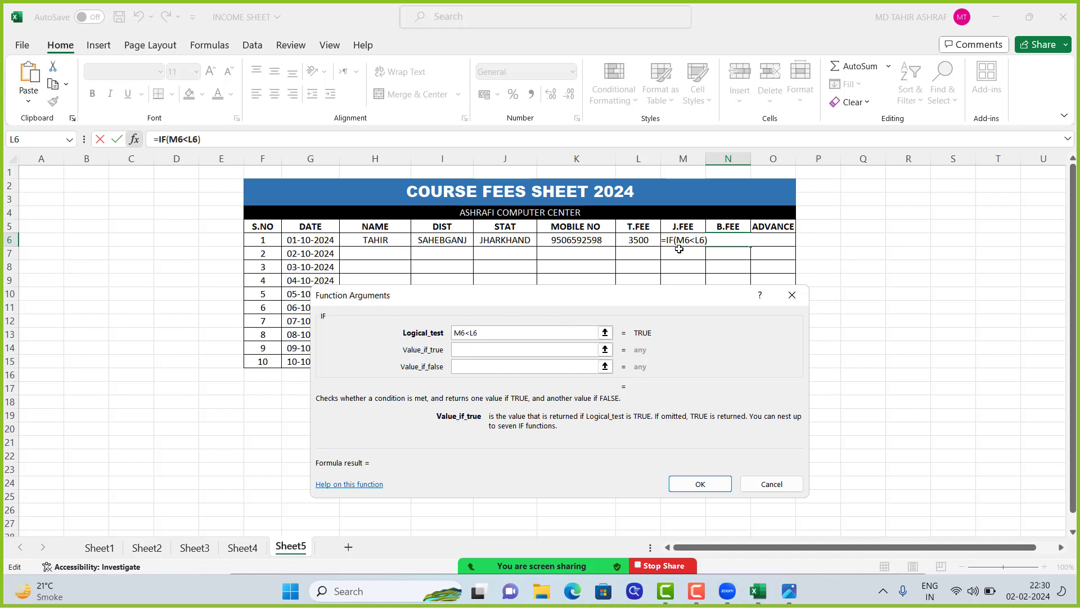
{"action": "left_click", "coordinate": [635, 242]}
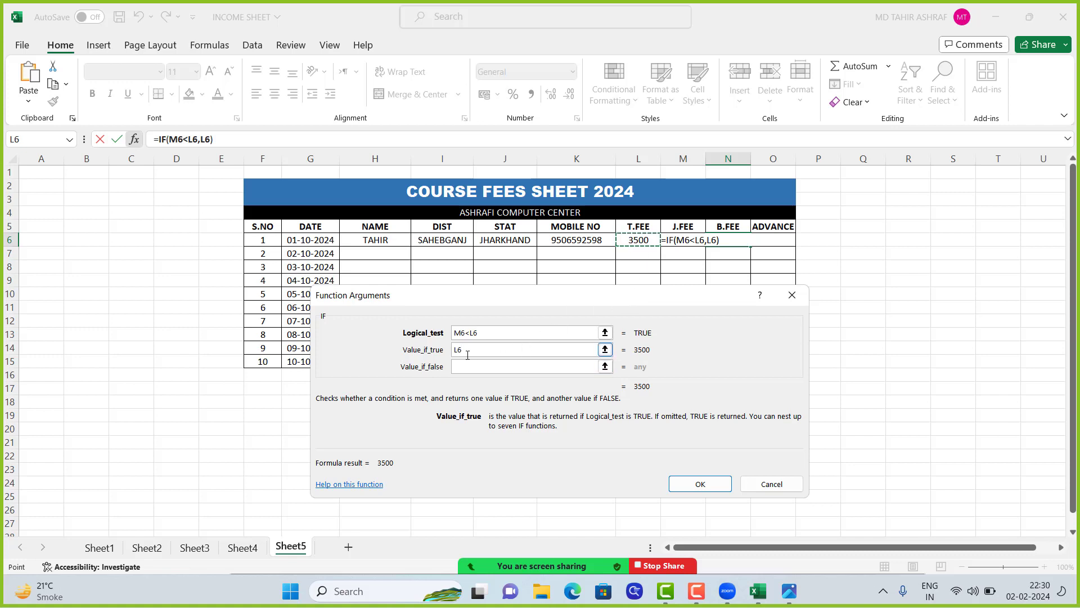
{"action": "type", "text": "-"}
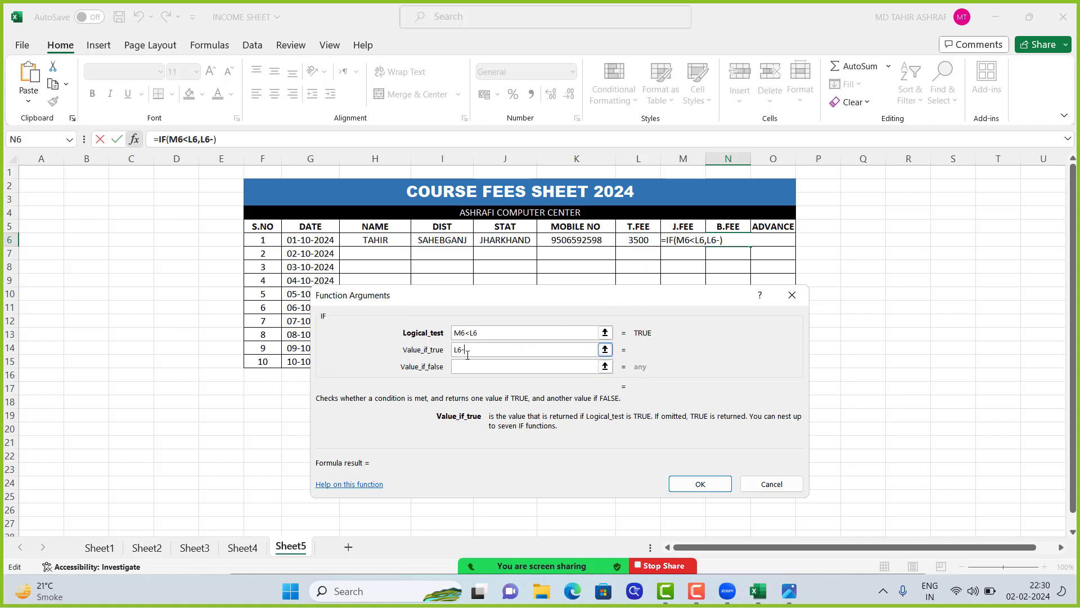
{"action": "left_click", "coordinate": [683, 239]}
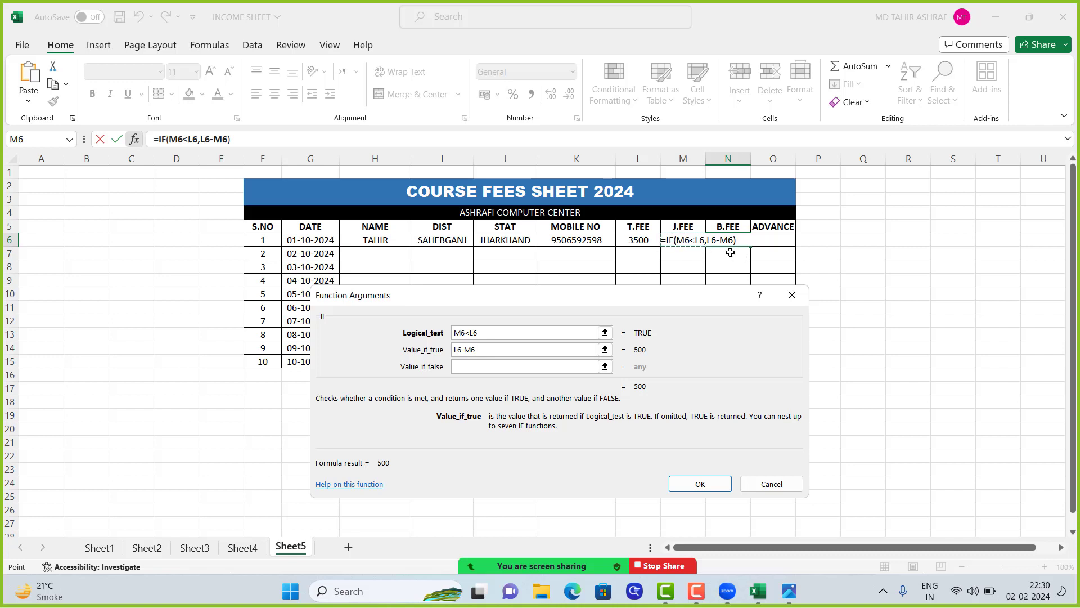
{"action": "left_click", "coordinate": [479, 368]}
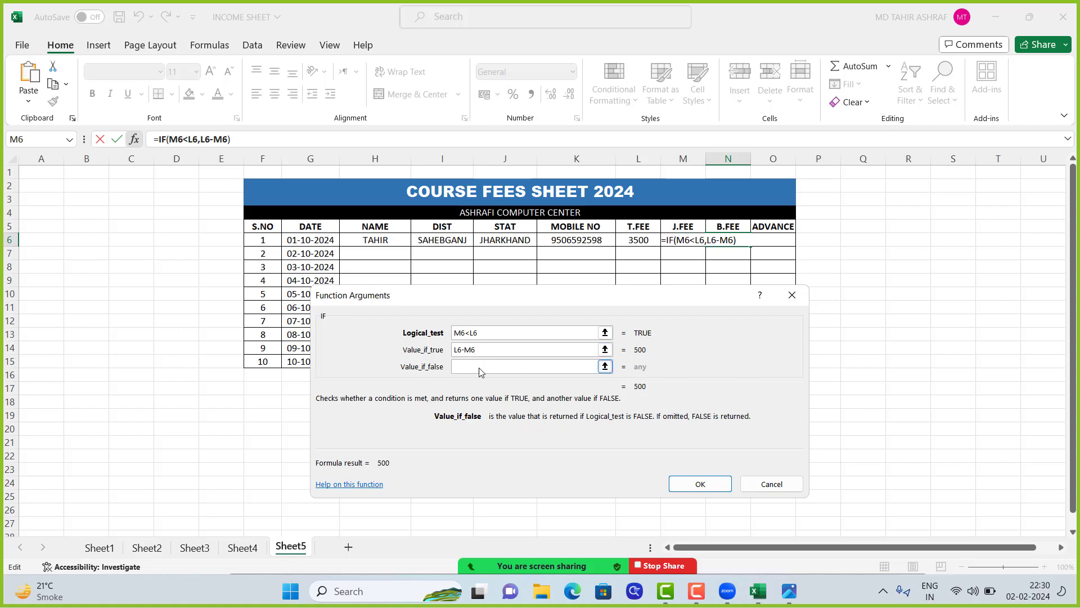
{"action": "type", "text": "0"}
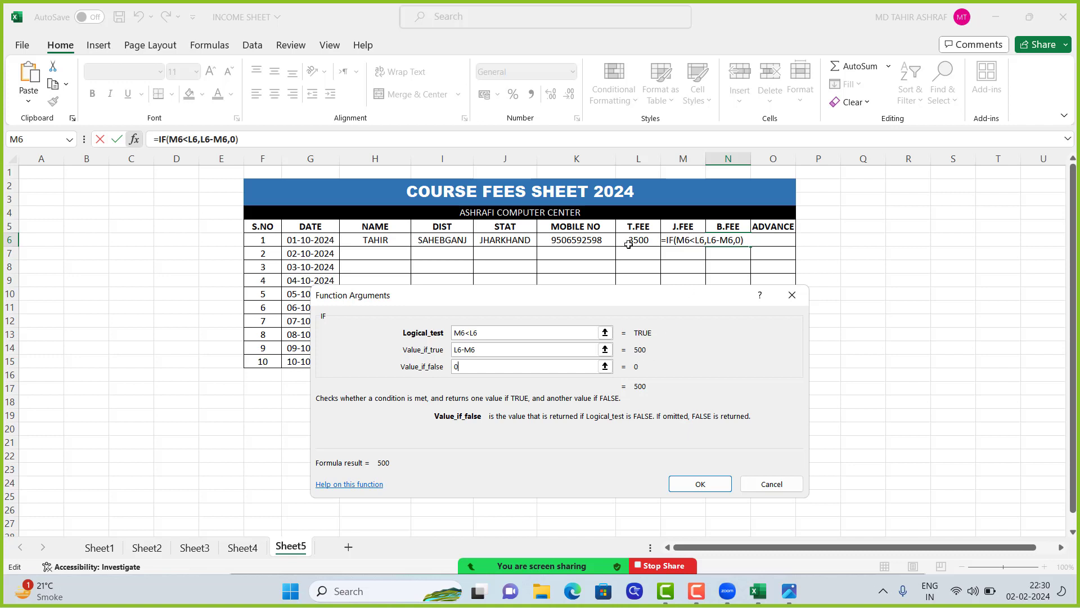
{"action": "left_click", "coordinate": [701, 484]}
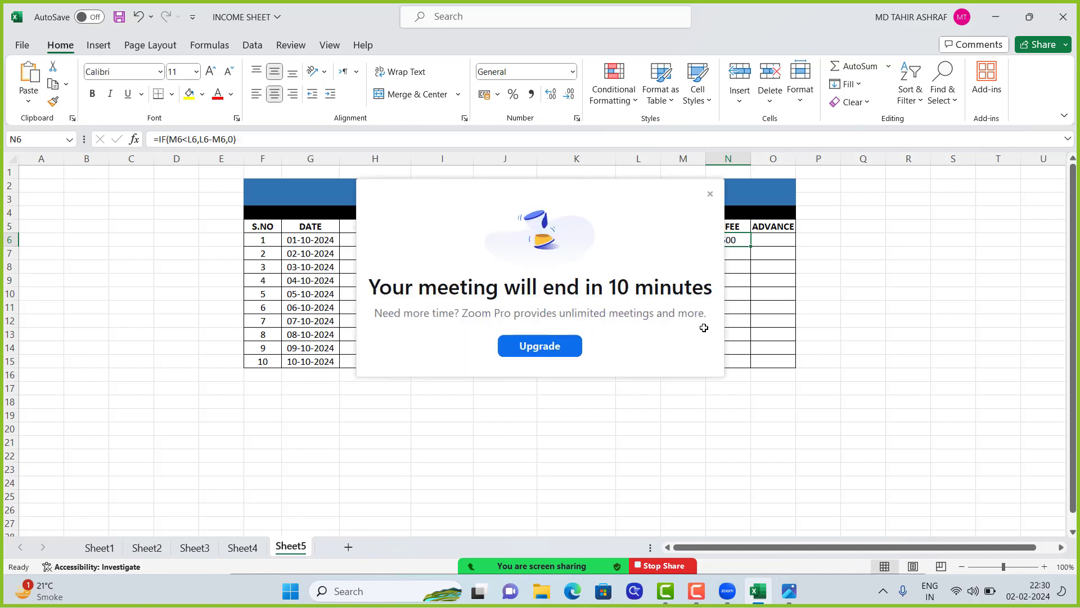
{"action": "left_click", "coordinate": [710, 194]}
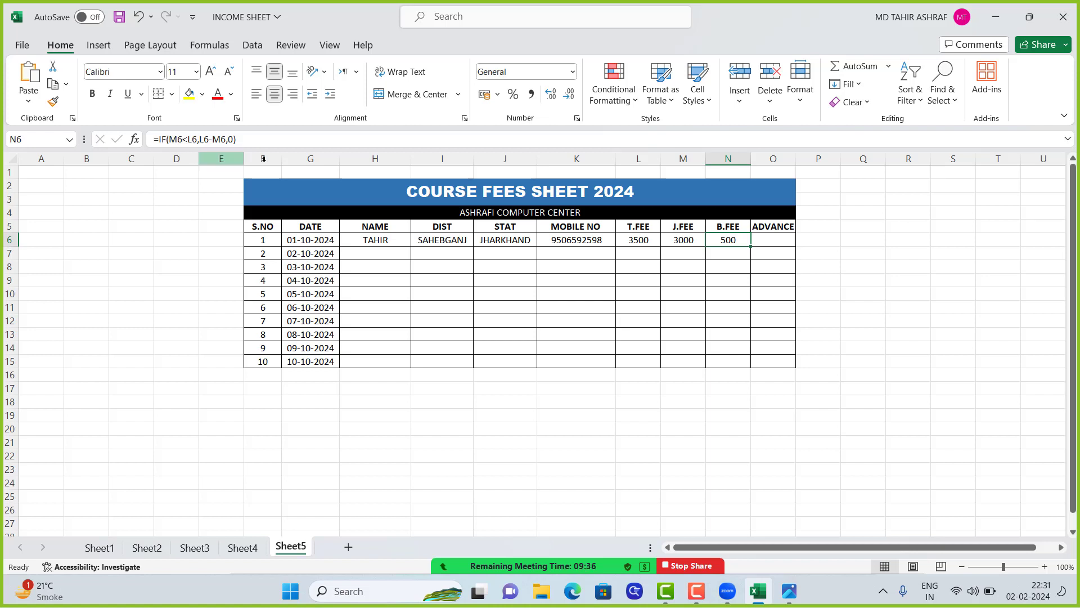
{"action": "double_click", "coordinate": [750, 246]}
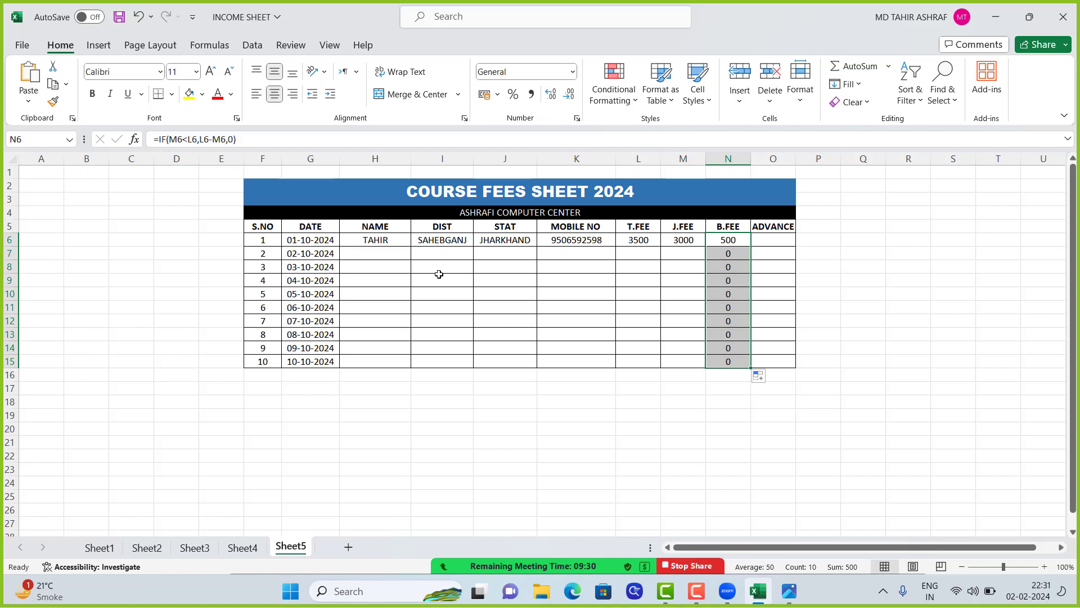
Copy the NAME, DIST and STAT entries of the first eight students, F7:H14, from the mark sheet on Sheet4
{"action": "left_click", "coordinate": [241, 547]}
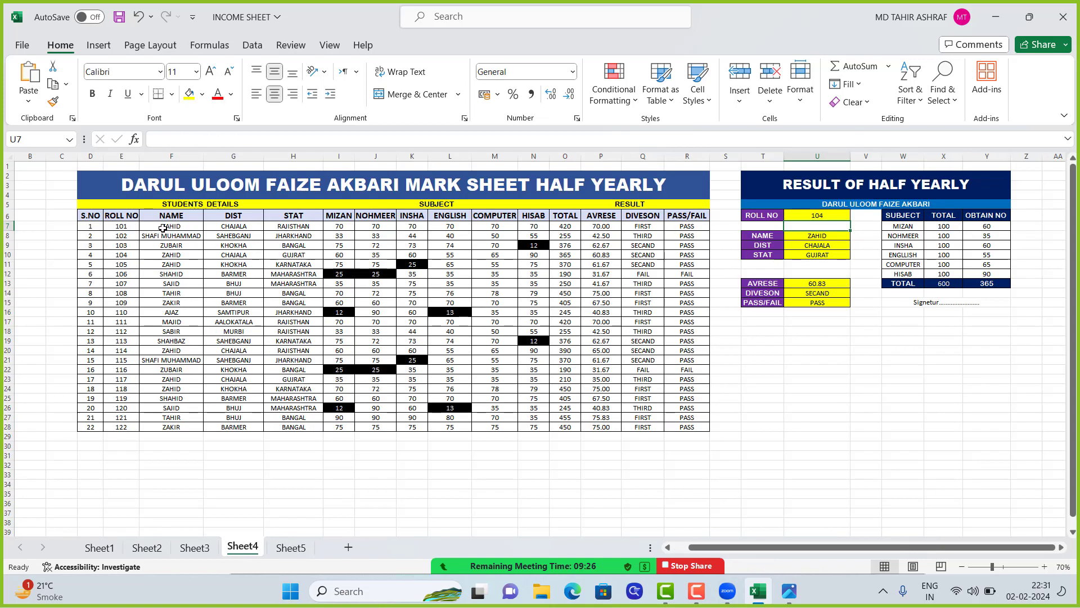
{"action": "left_click_drag", "start_coordinate": [163, 228], "coordinate": [295, 428]}
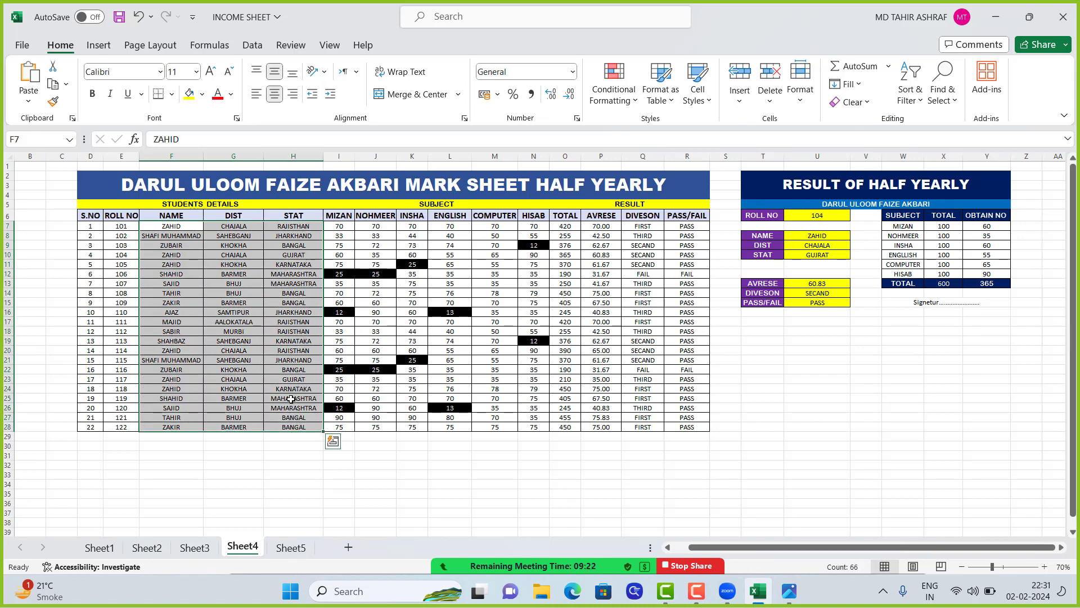
{"action": "left_click", "coordinate": [280, 341]}
{"action": "left_click", "coordinate": [163, 227]}
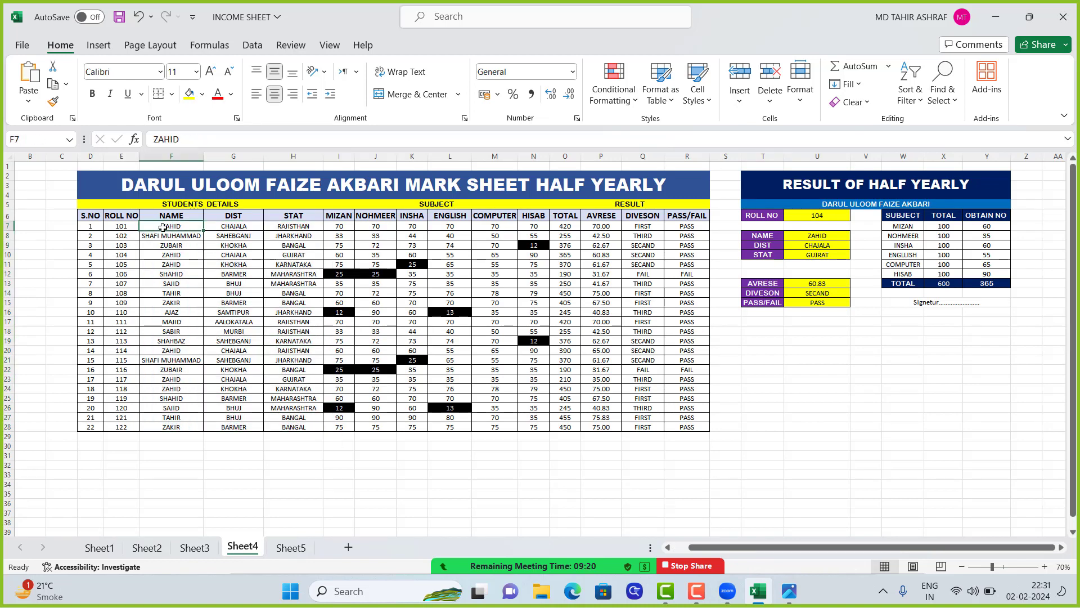
{"action": "left_click_drag", "start_coordinate": [163, 227], "coordinate": [276, 288]}
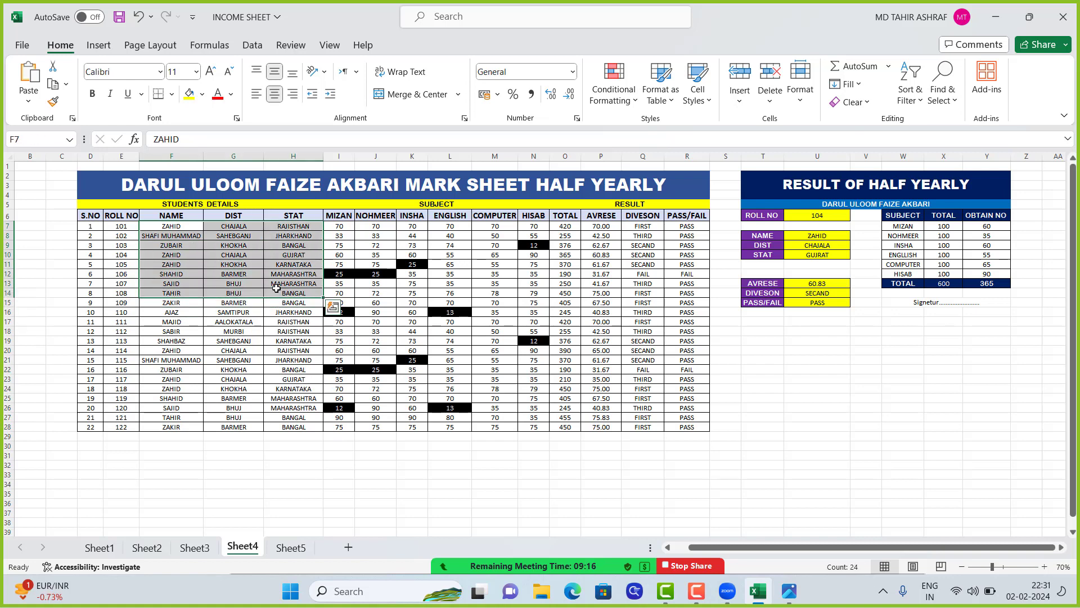
{"action": "key", "text": "ctrl+c"}
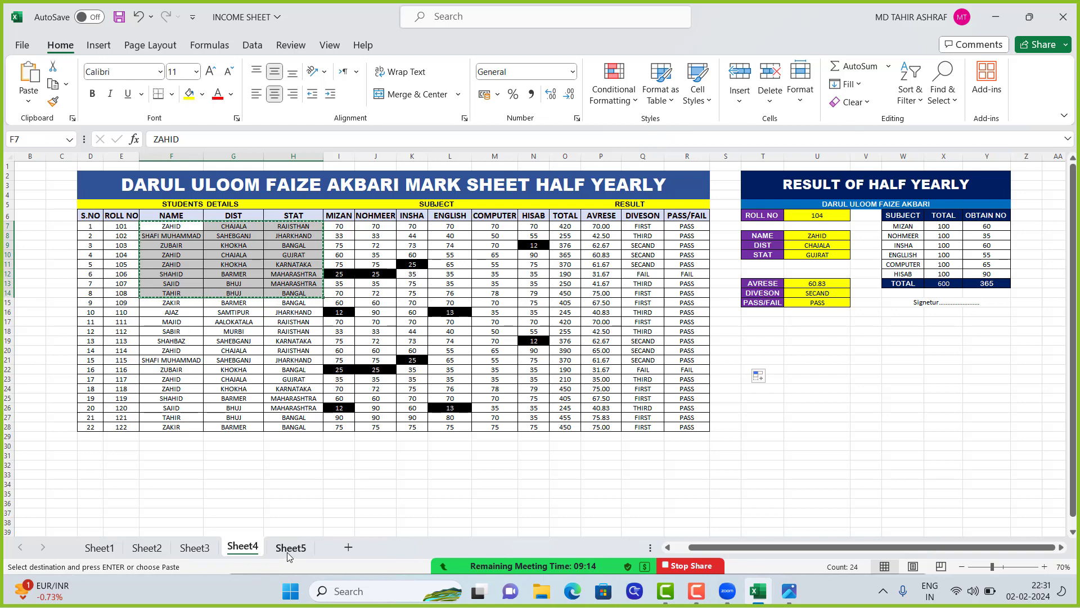
Paste the copied student details into the course fees sheet on Sheet5, starting at H7
{"action": "left_click", "coordinate": [288, 548]}
{"action": "left_click", "coordinate": [369, 254]}
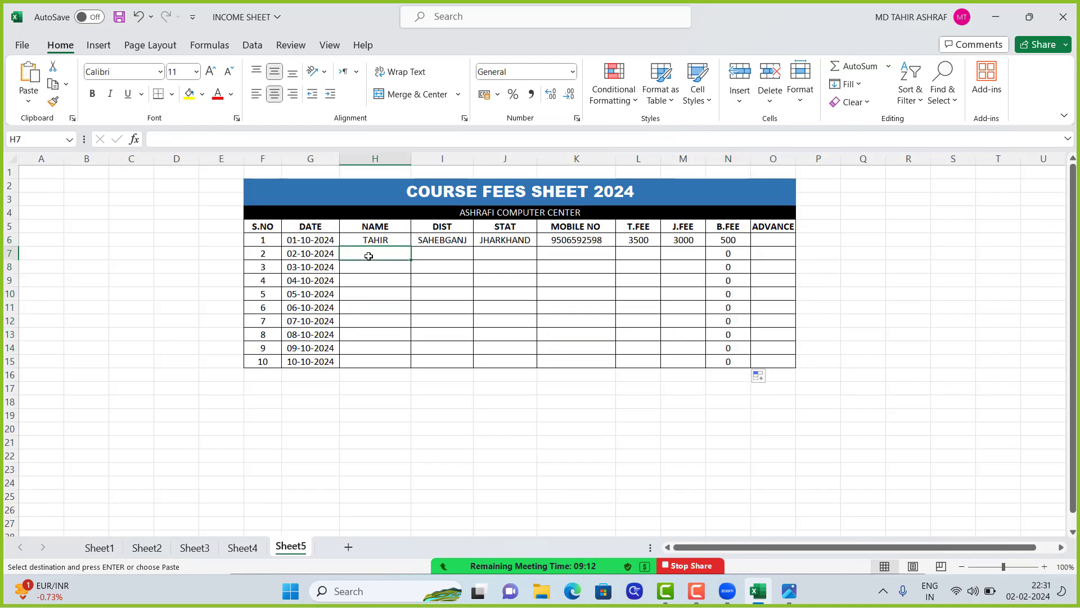
{"action": "key", "text": "ctrl+v"}
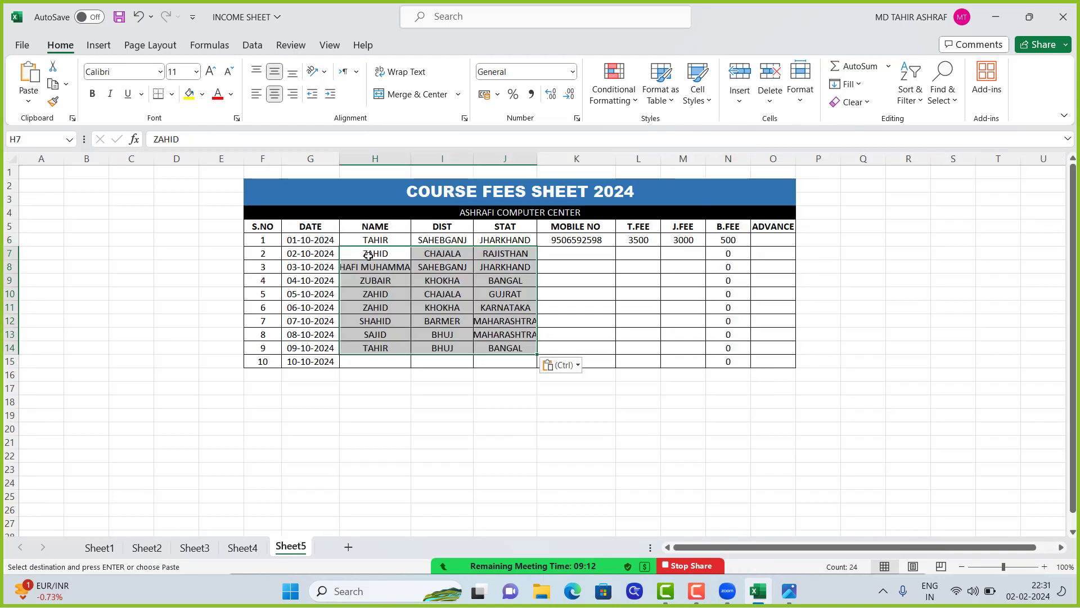
{"action": "left_click", "coordinate": [448, 332]}
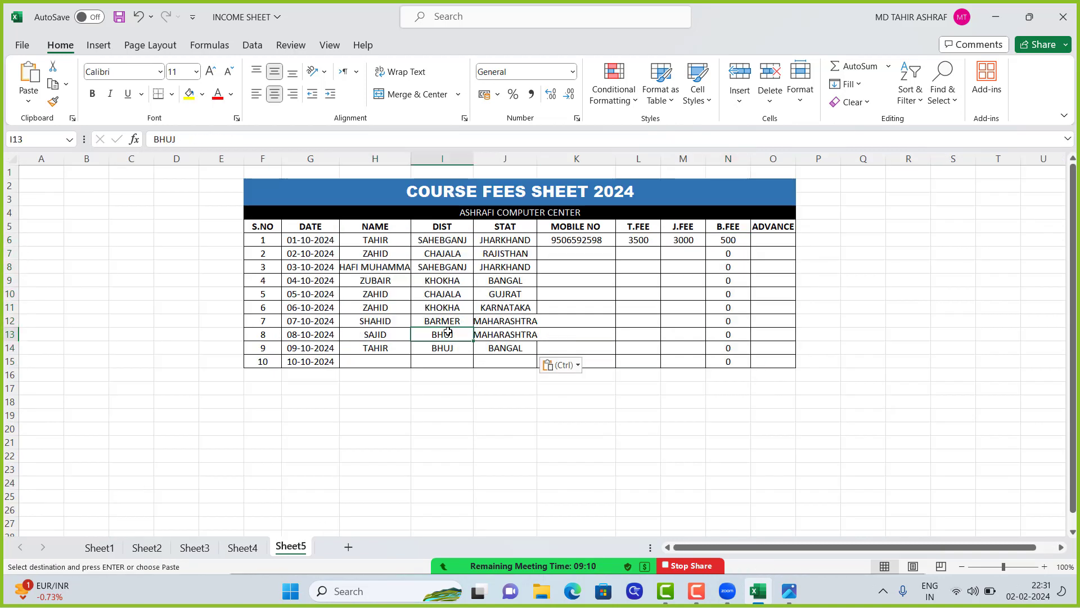
Copy the first student's mobile number from K6 and paste it into the MOBILE NO cells K7 through K14
{"action": "left_click", "coordinate": [574, 243]}
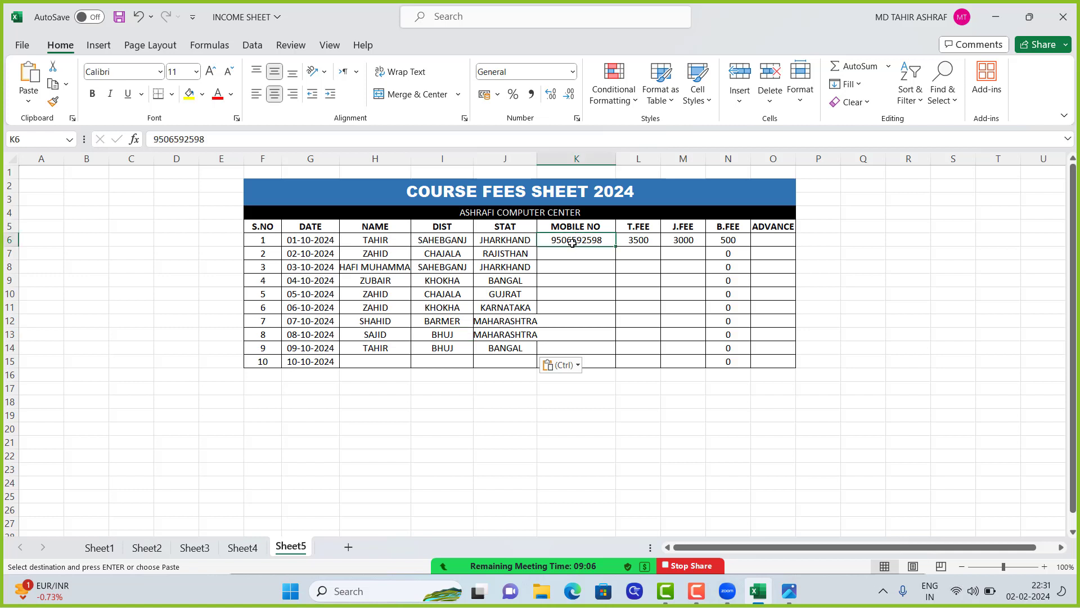
{"action": "double_click", "coordinate": [574, 243]}
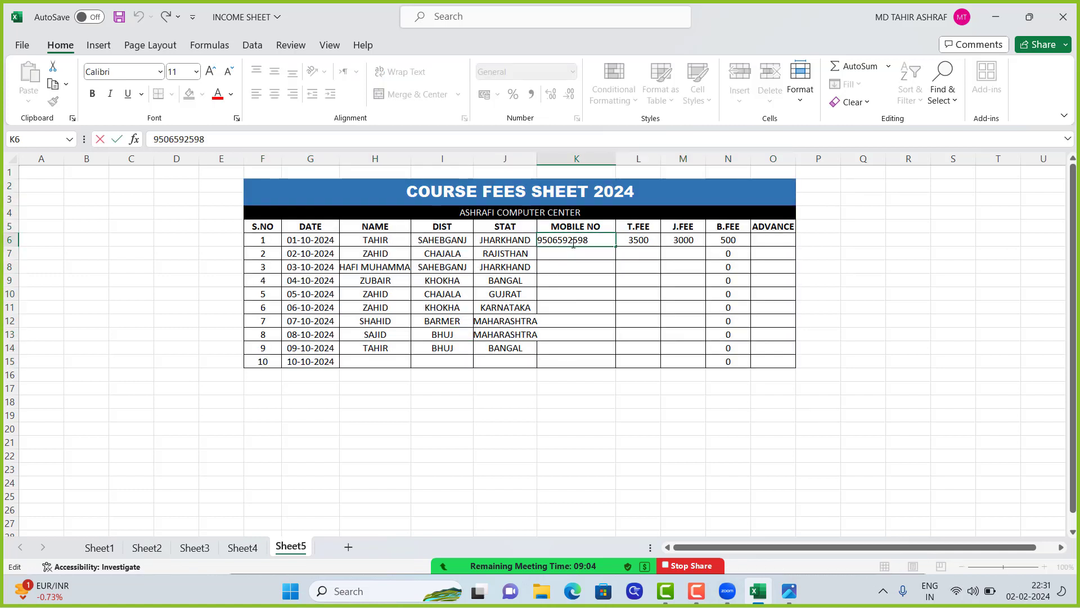
{"action": "double_click", "coordinate": [574, 243]}
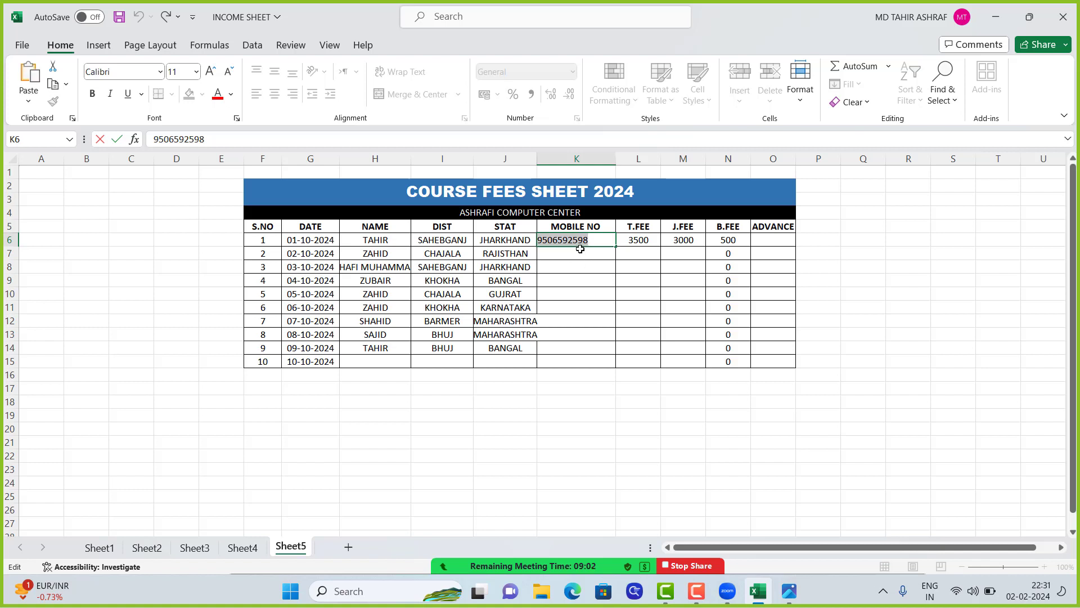
{"action": "left_click", "coordinate": [578, 256]}
{"action": "key", "text": "ctrl+v"}
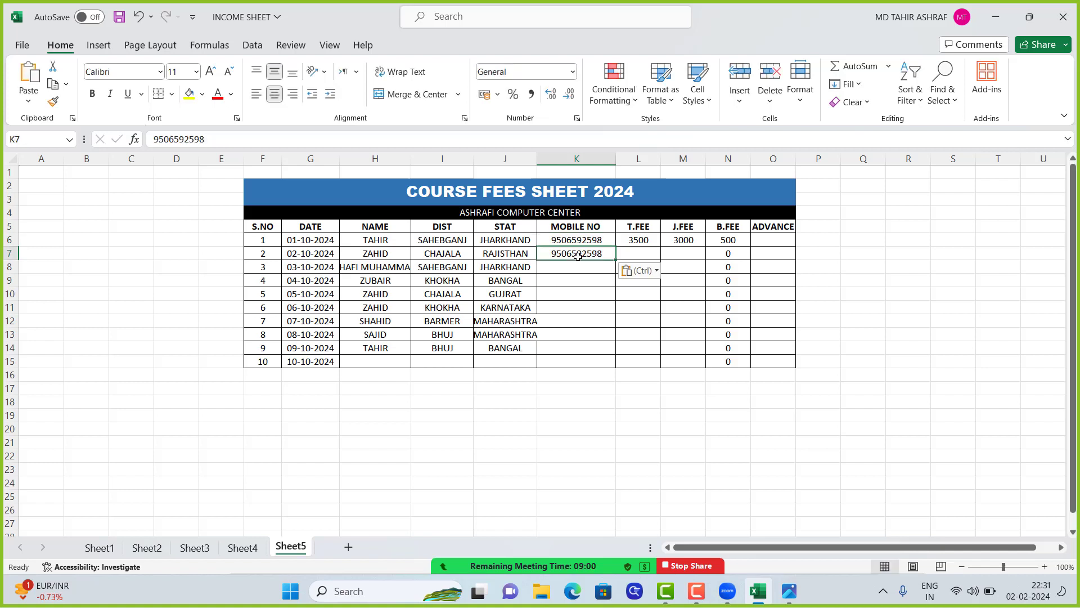
{"action": "key", "text": "Return"}
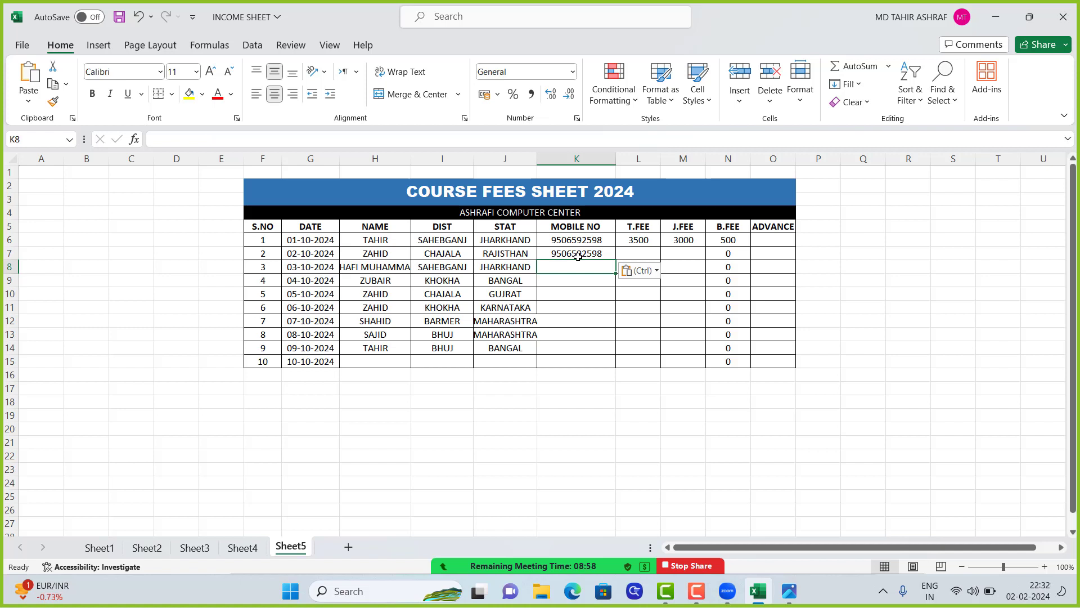
{"action": "key", "text": "ctrl+v"}
{"action": "key", "text": "Return"}
{"action": "key", "text": "ctrl+v"}
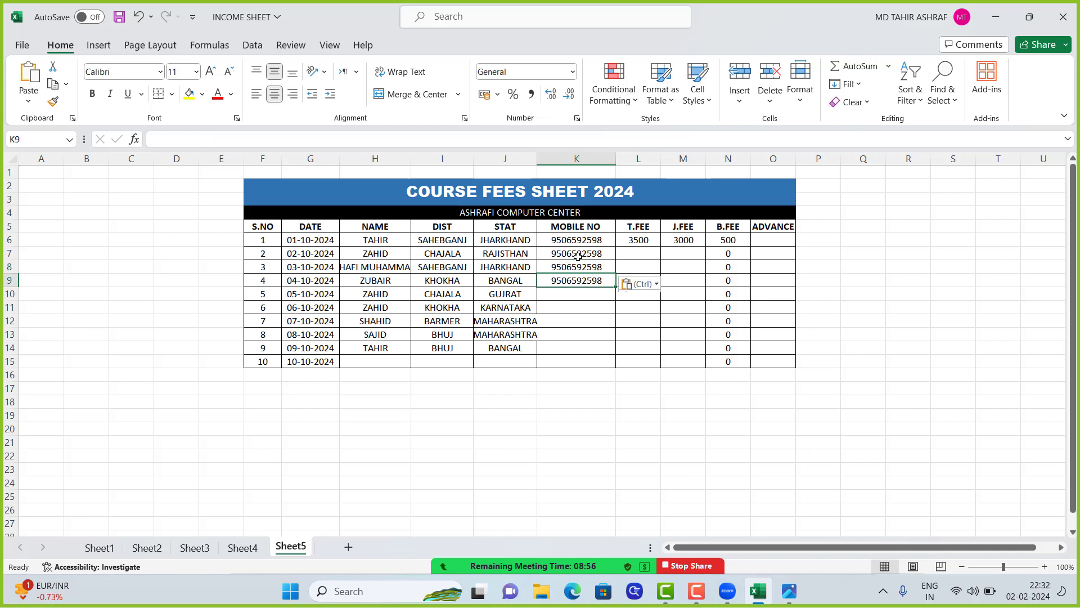
{"action": "key", "text": "Return"}
{"action": "key", "text": "ctrl+v"}
{"action": "key", "text": "Return"}
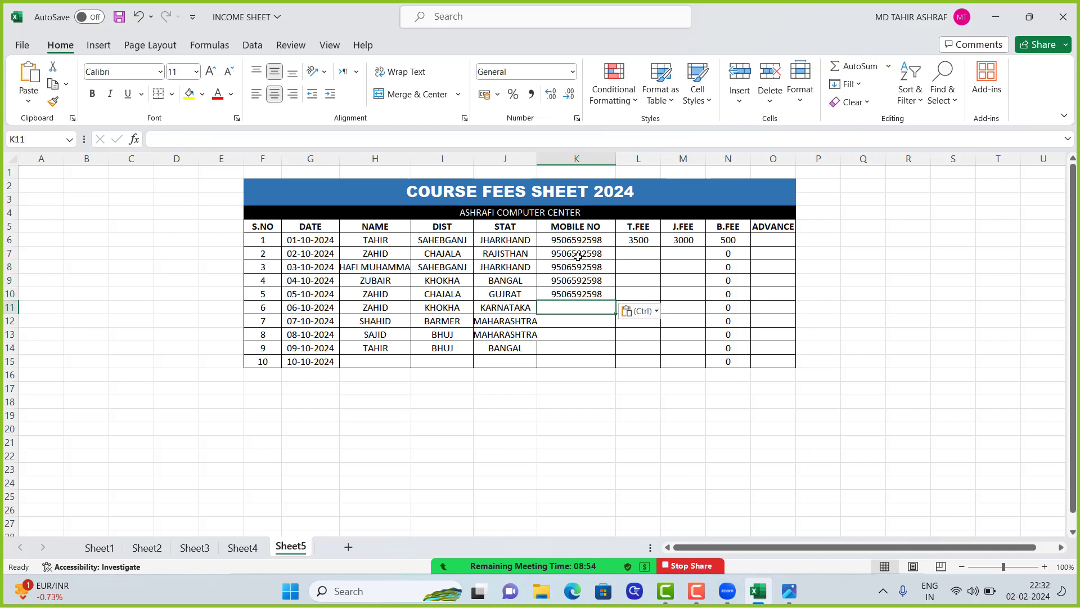
{"action": "key", "text": "ctrl+v"}
{"action": "key", "text": "Return"}
{"action": "key", "text": "ctrl+v"}
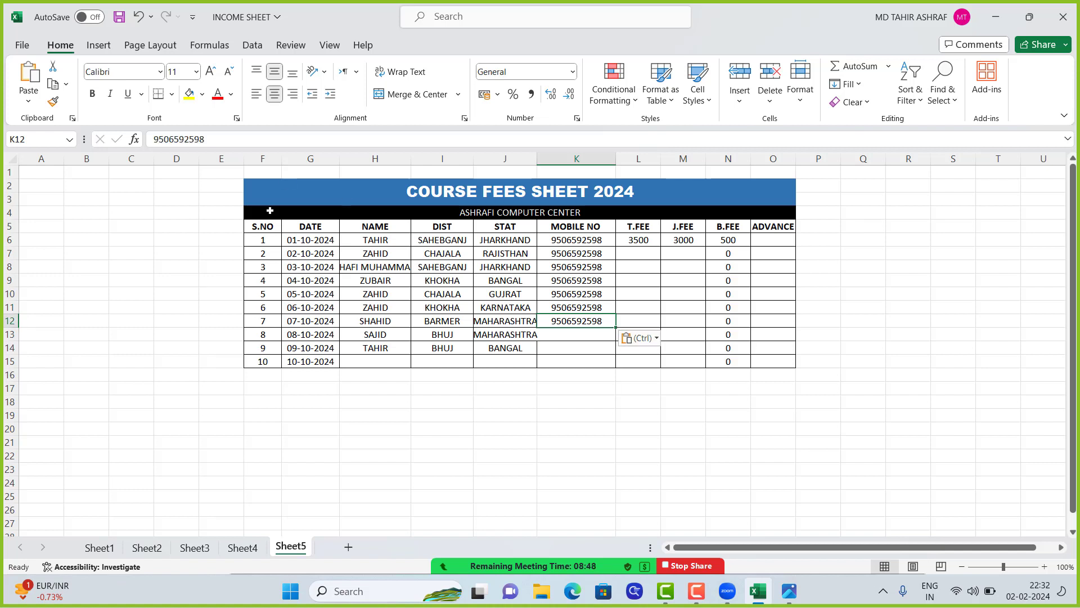
{"action": "left_click", "coordinate": [603, 340]}
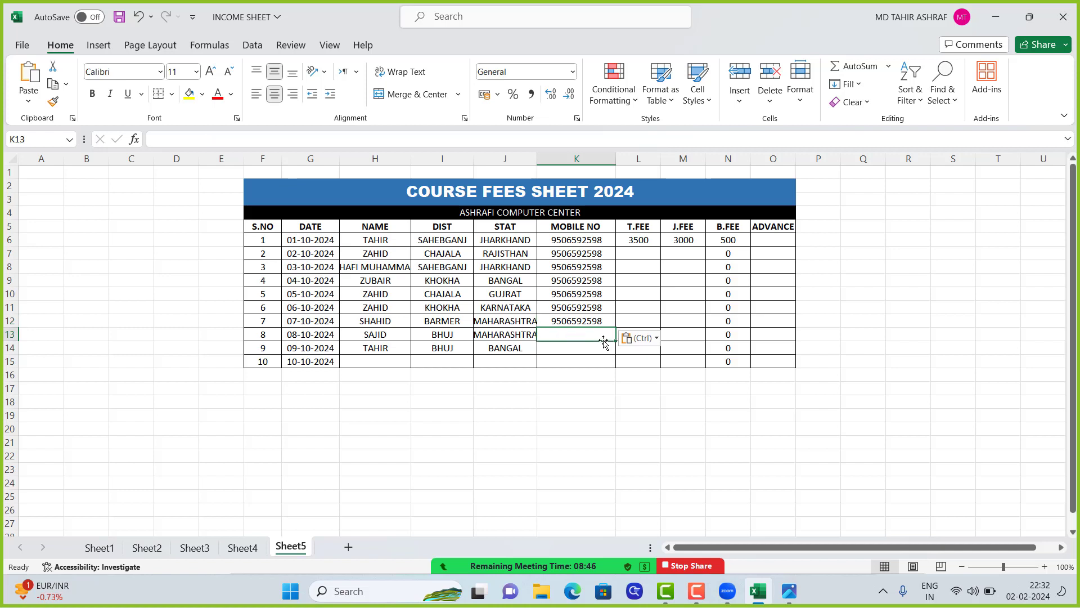
{"action": "key", "text": "ctrl+v"}
{"action": "left_click", "coordinate": [592, 351]}
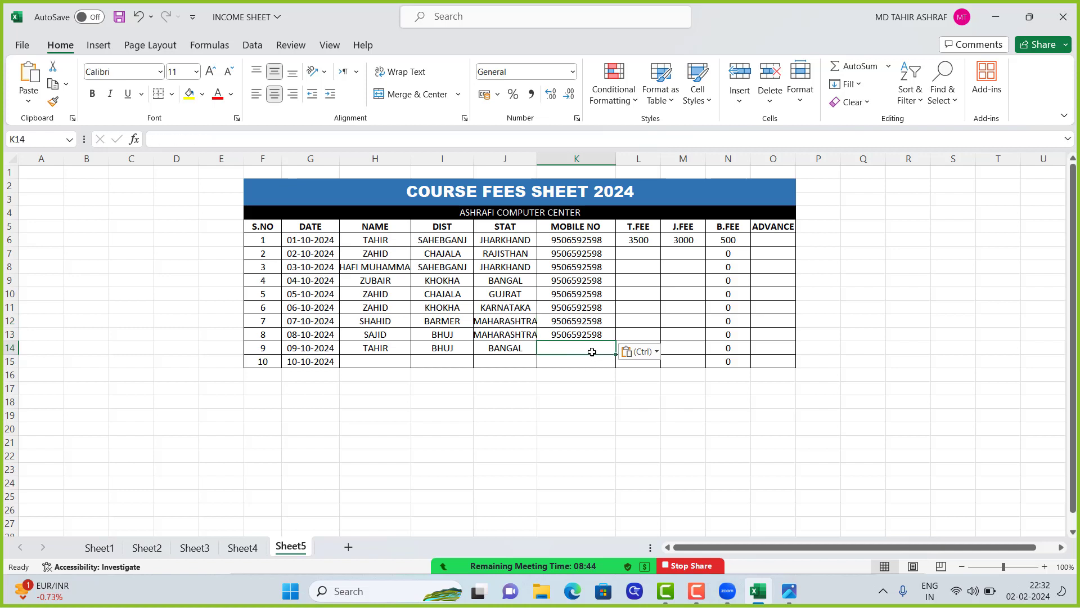
{"action": "key", "text": "ctrl+v"}
{"action": "key", "text": "Return"}
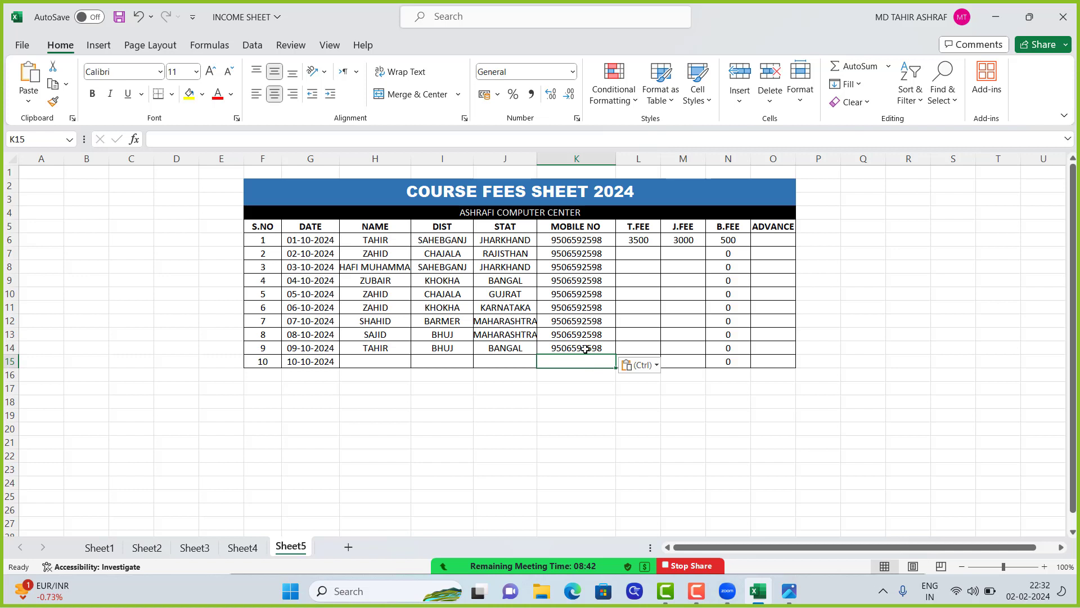
{"action": "left_click", "coordinate": [643, 254]}
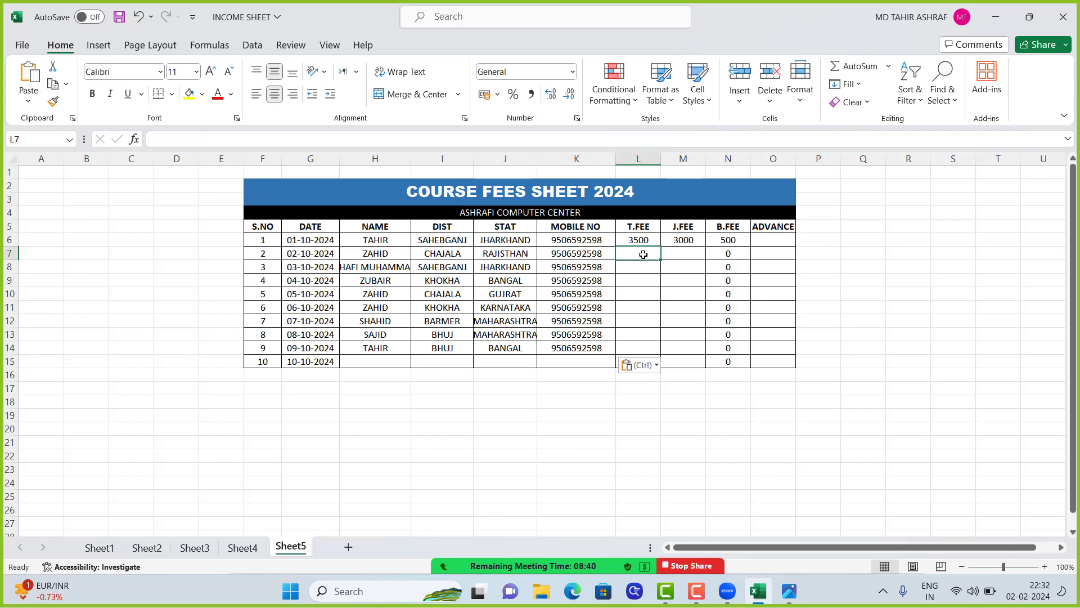
{"action": "left_click", "coordinate": [763, 240]}
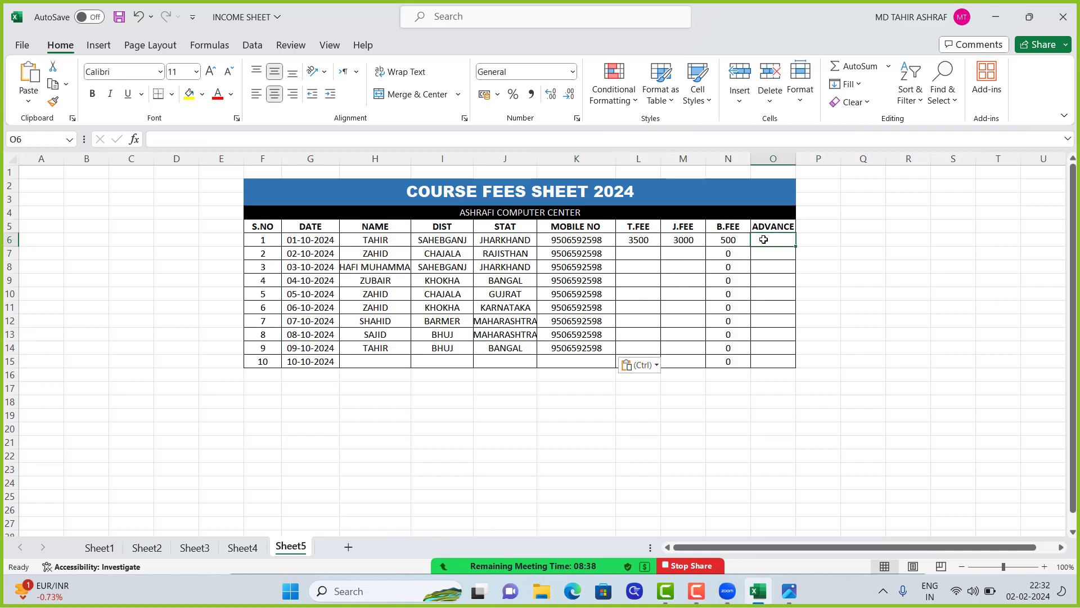
{"action": "left_click", "coordinate": [667, 390]}
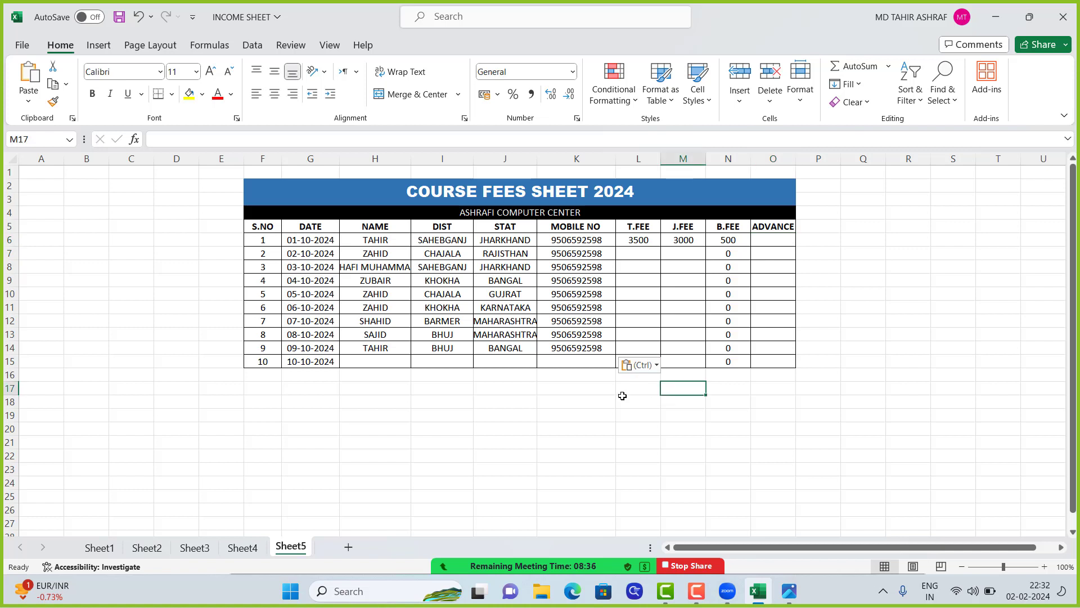
{"action": "left_click", "coordinate": [589, 350]}
{"action": "left_click", "coordinate": [611, 410]}
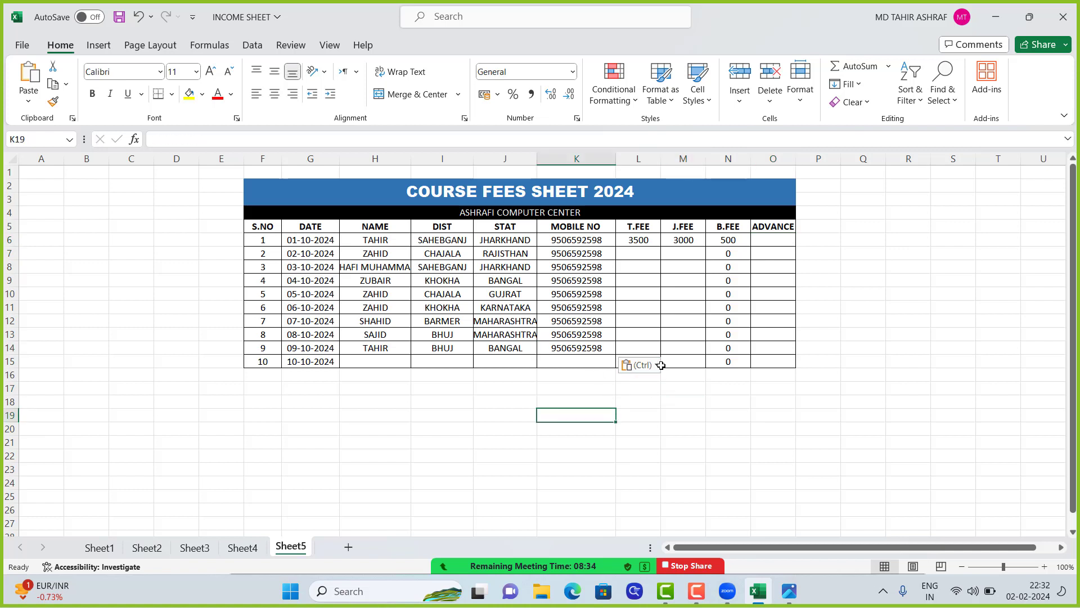
{"action": "left_click", "coordinate": [769, 236]}
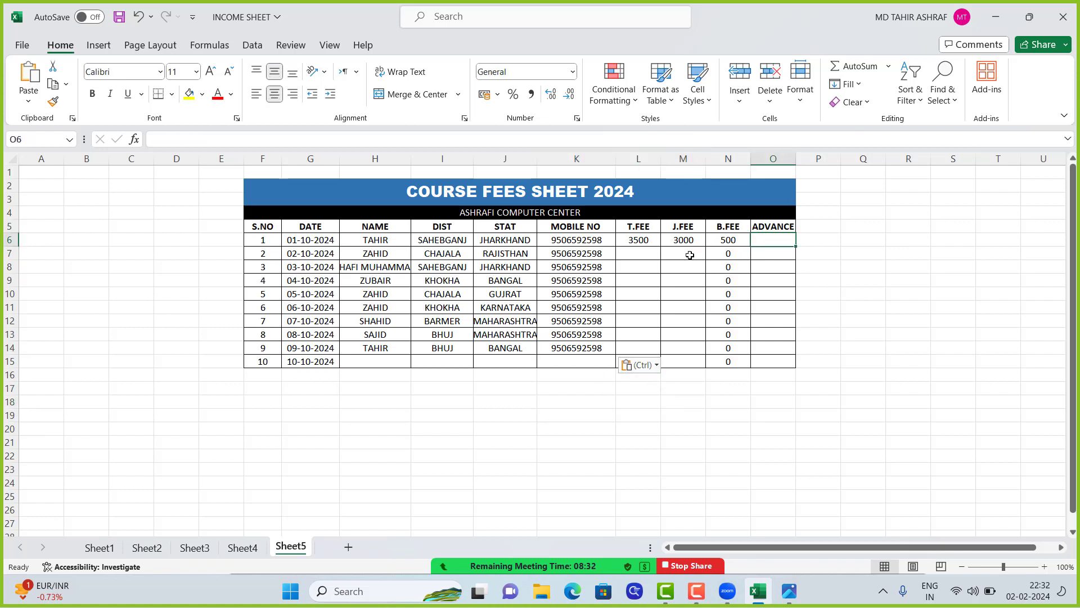
Enter a T.FEE of 3000 in L7 and a J.FEE of 2000 in M7 for the second student
{"action": "left_click", "coordinate": [641, 241]}
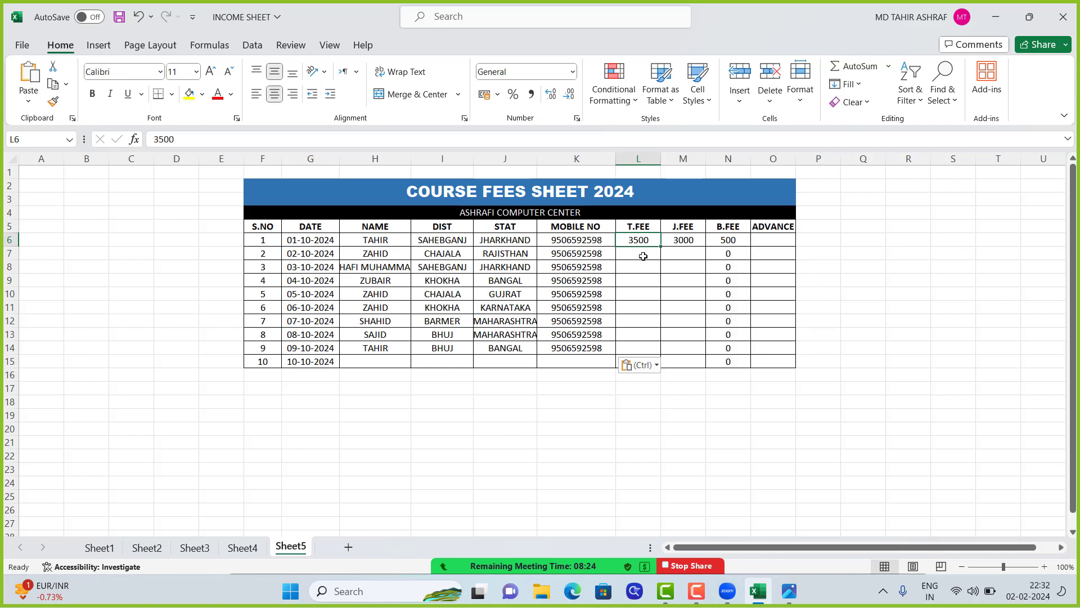
{"action": "key", "text": "Return"}
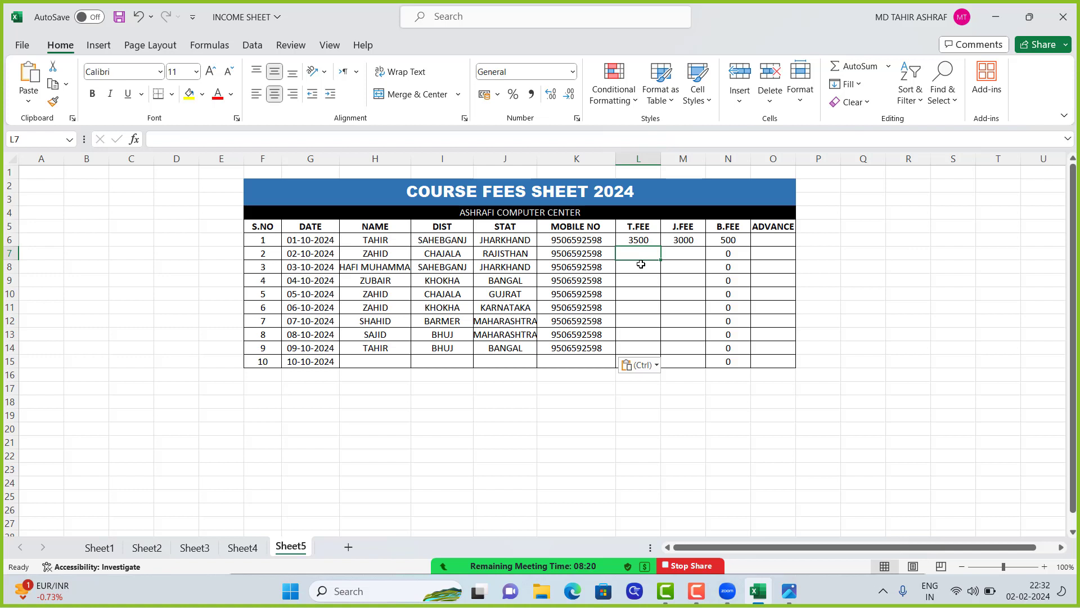
{"action": "type", "text": "3000"}
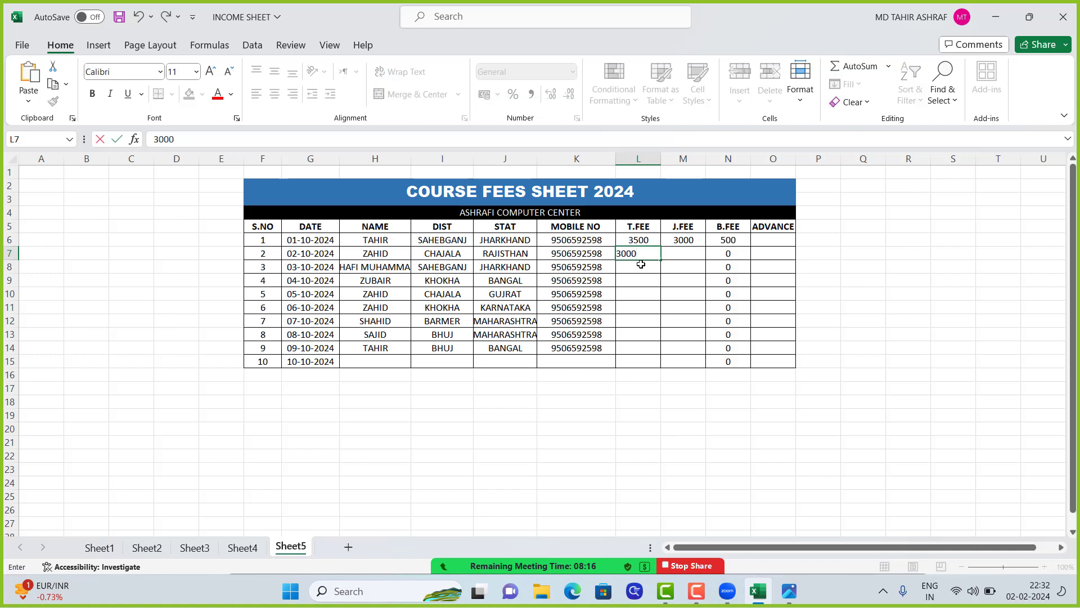
{"action": "key", "text": "Tab"}
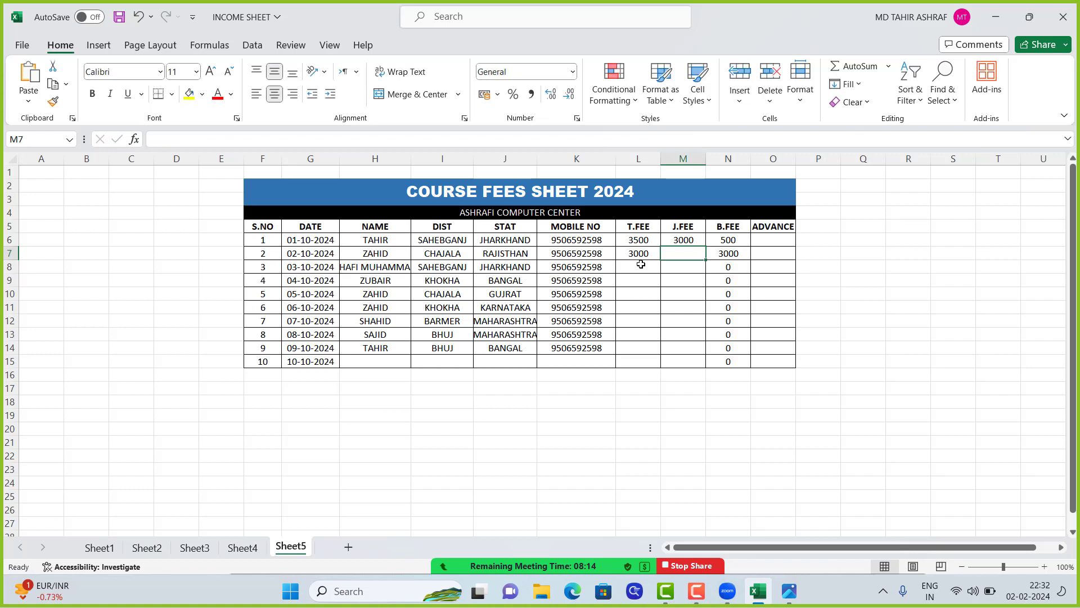
{"action": "type", "text": "200"}
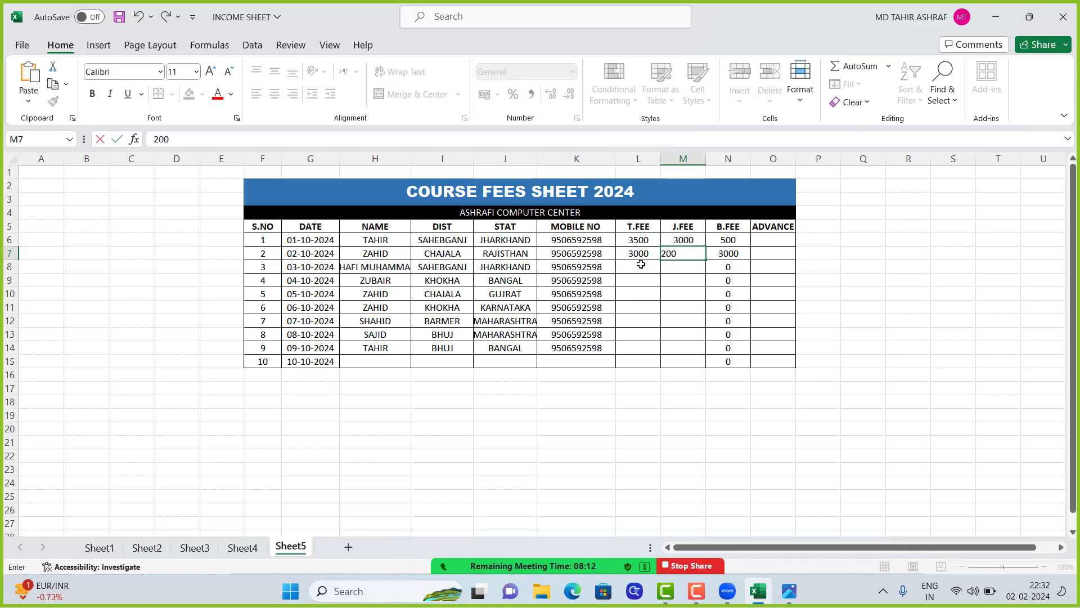
{"action": "type", "text": "0"}
{"action": "key", "text": "Tab"}
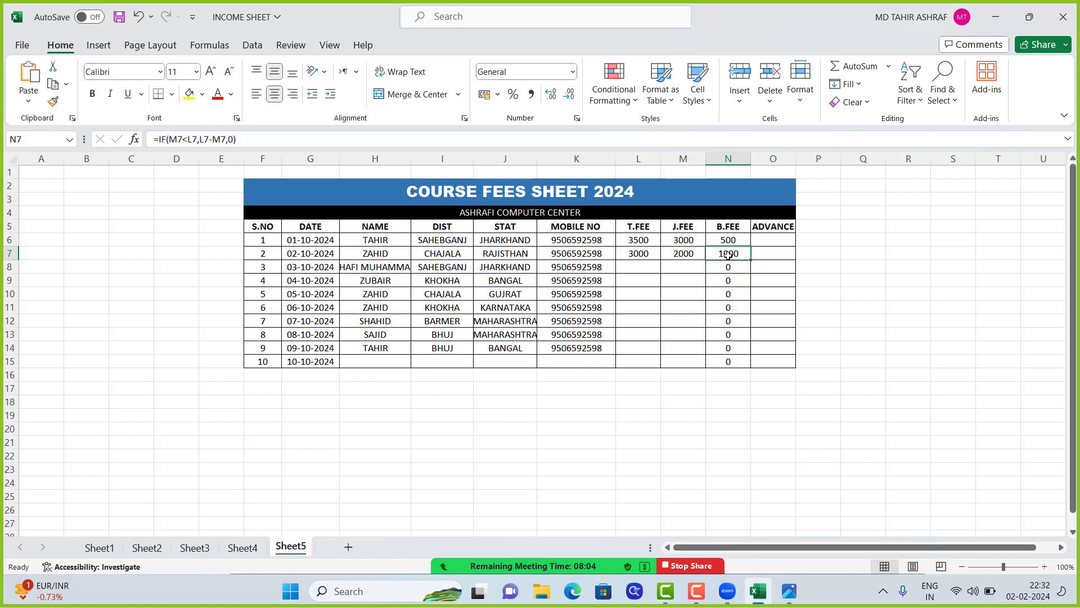
Start a formula in the first student's ADVANCE cell, O6, and insert the IF function
{"action": "left_click", "coordinate": [770, 238]}
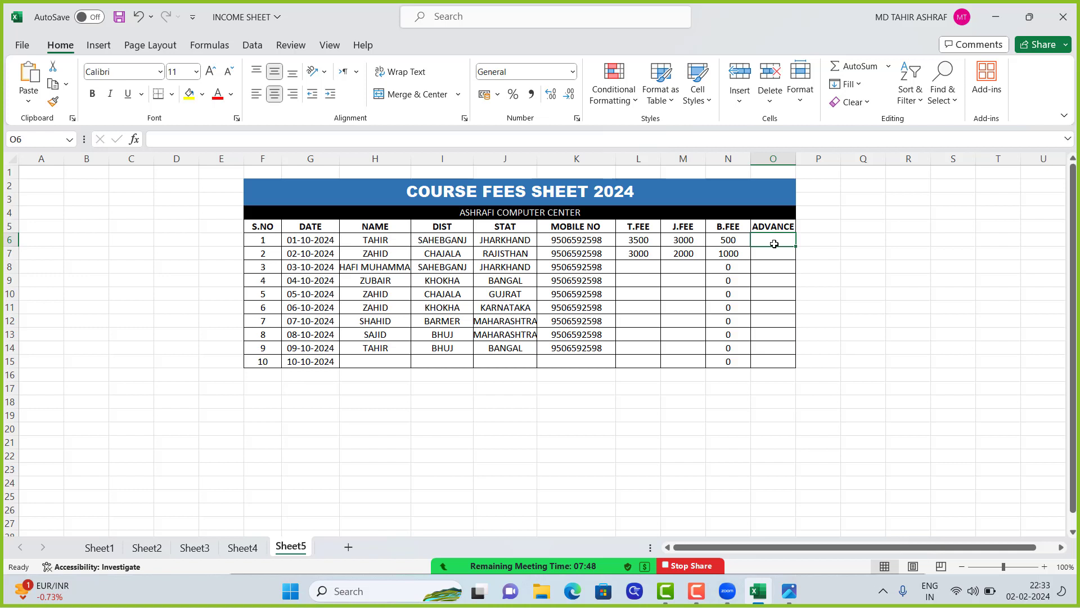
{"action": "type", "text": "="}
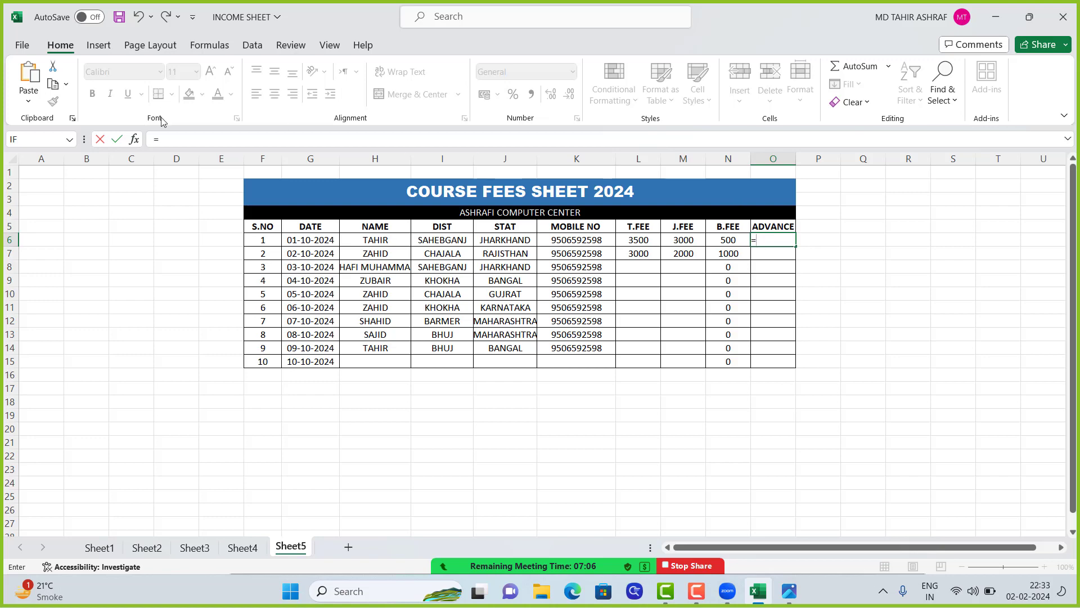
{"action": "left_click", "coordinate": [135, 141]}
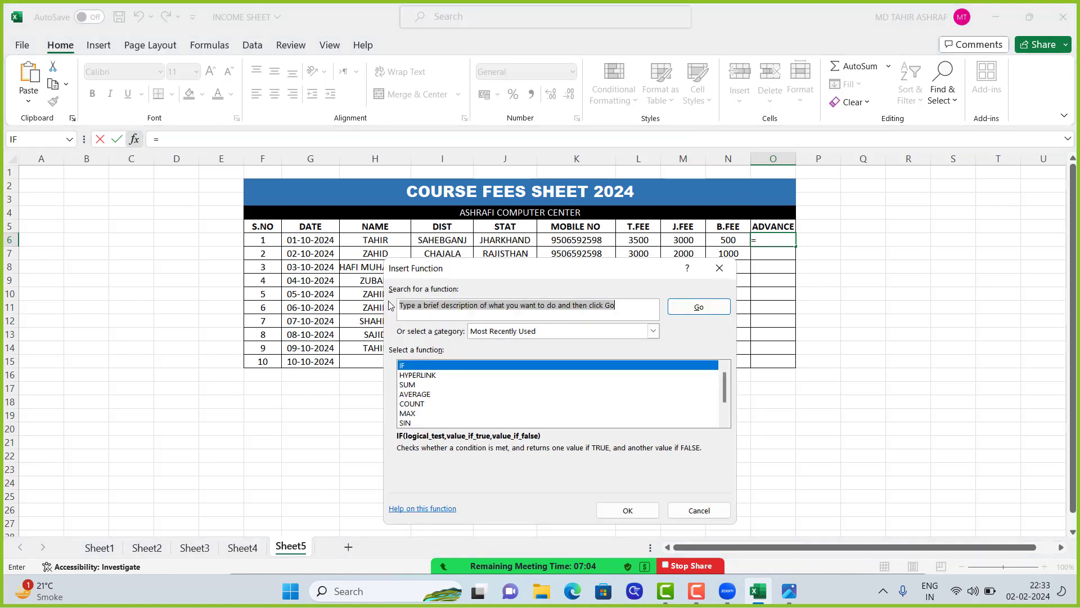
{"action": "left_click", "coordinate": [425, 366]}
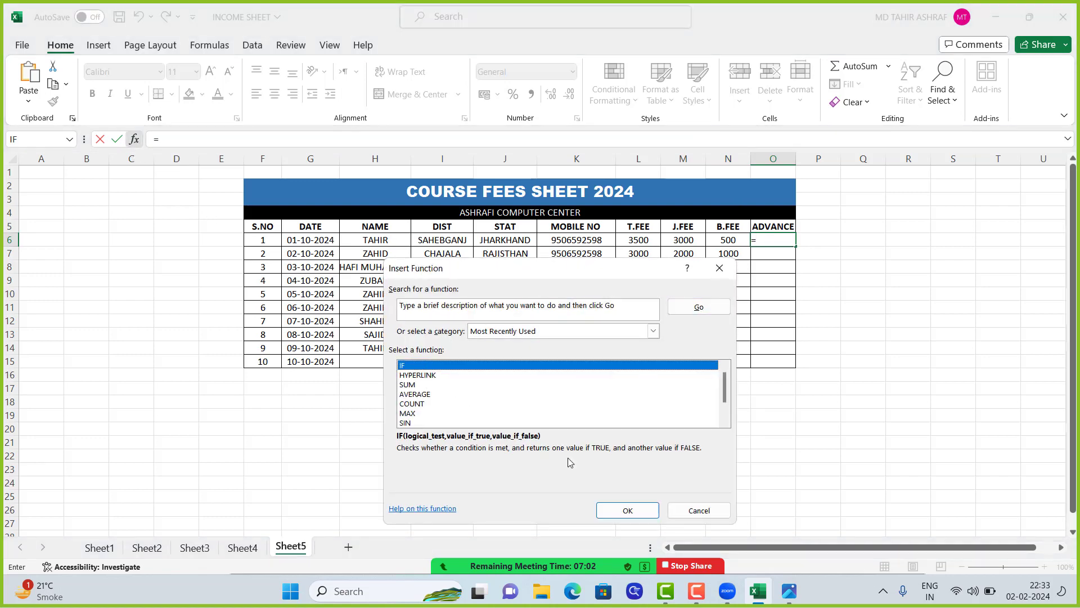
{"action": "left_click", "coordinate": [628, 510]}
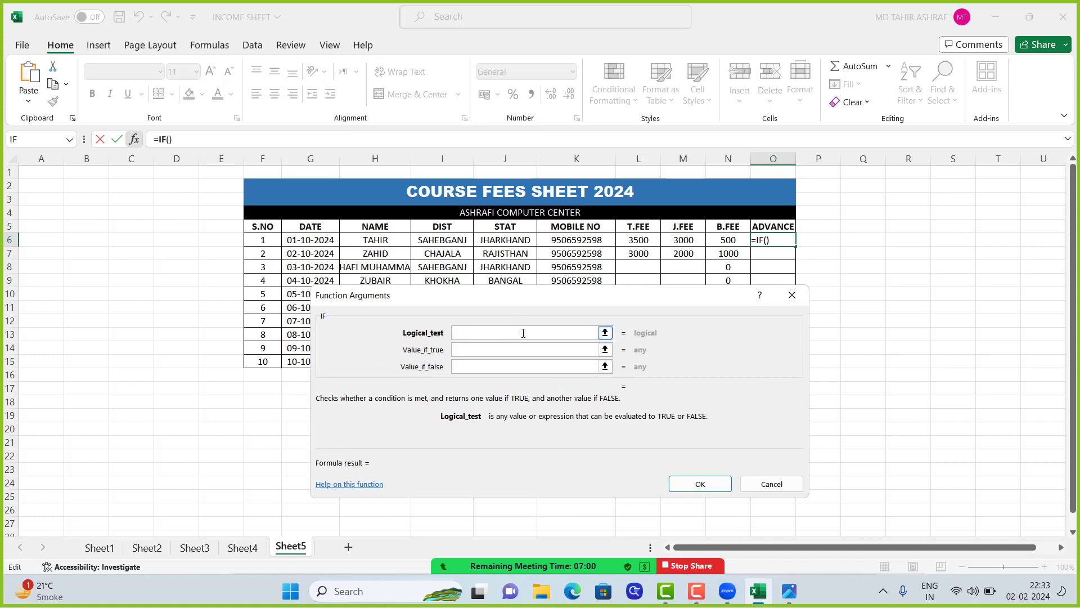
Set the logical test of the ADVANCE IF function to M6>L6, consulting the keyboard picture in Photos along the way
{"action": "left_click", "coordinate": [684, 241]}
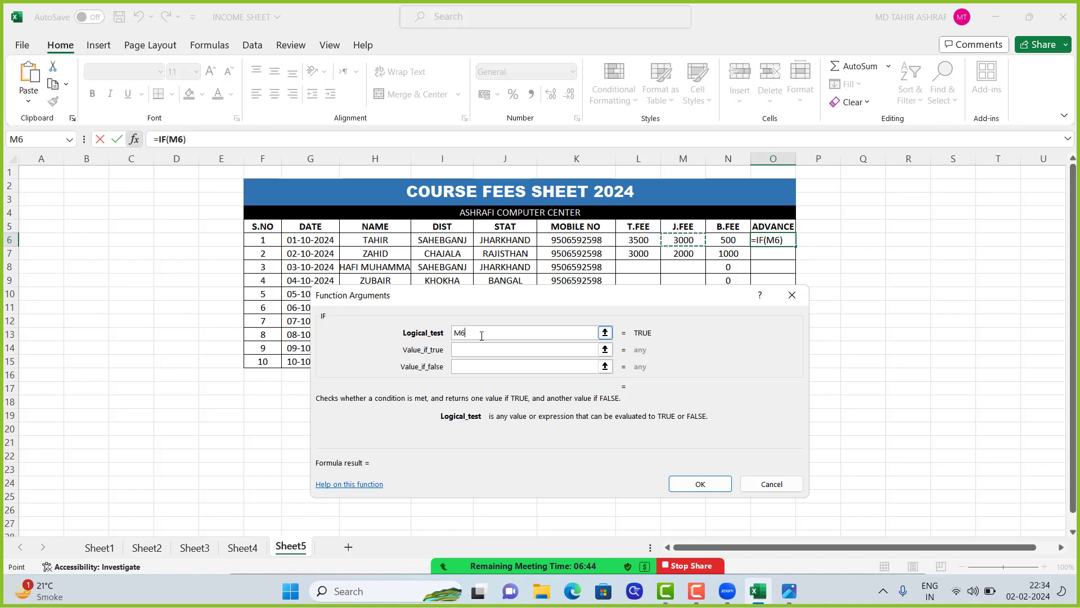
{"action": "left_click", "coordinate": [788, 589]}
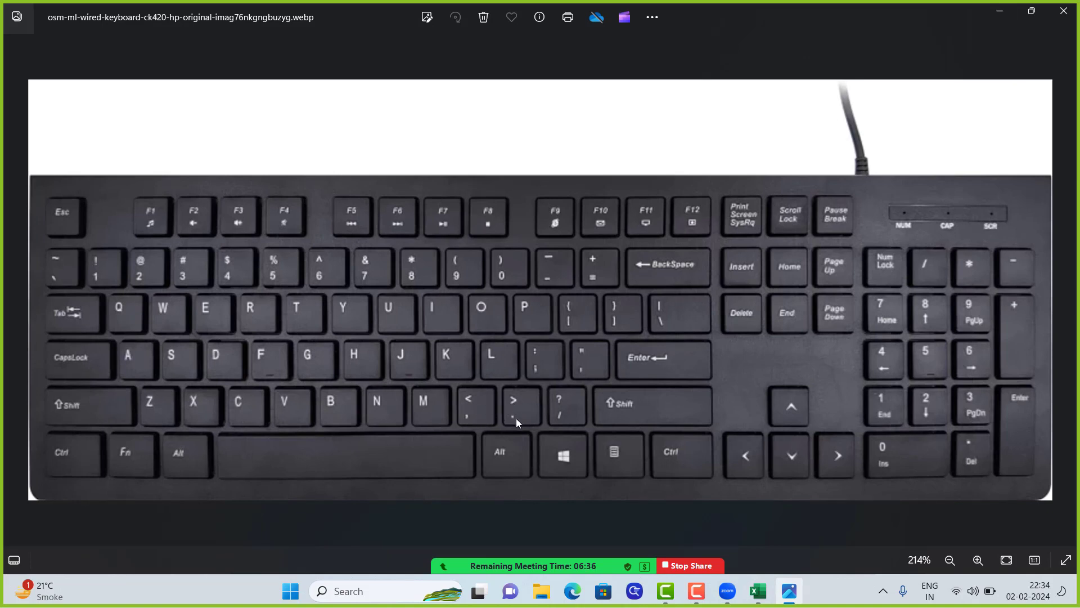
{"action": "left_click", "coordinate": [1000, 12]}
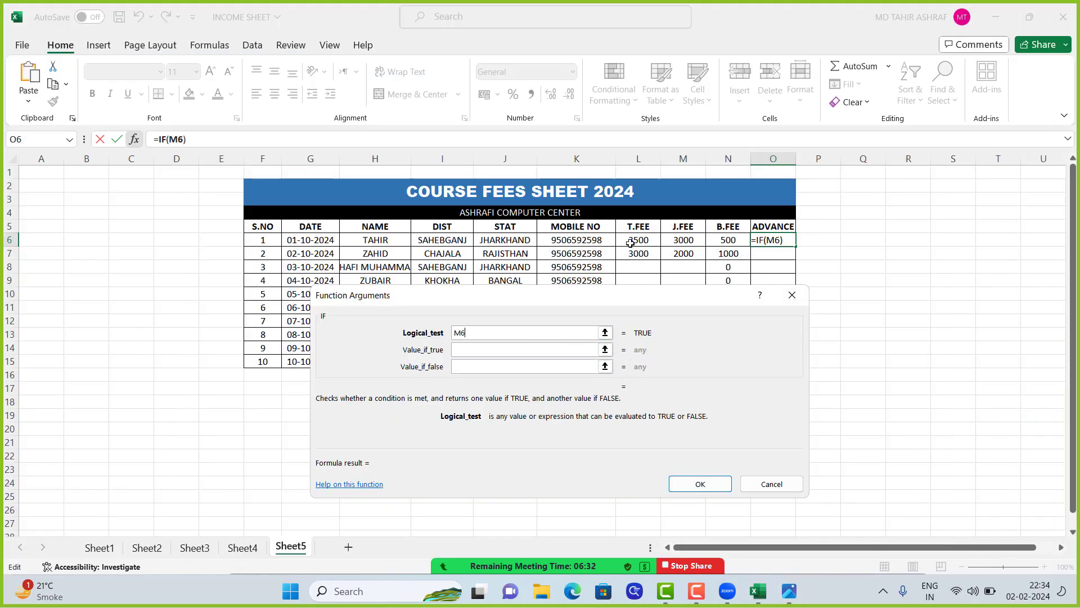
{"action": "type", "text": ">"}
{"action": "left_click", "coordinate": [636, 239]}
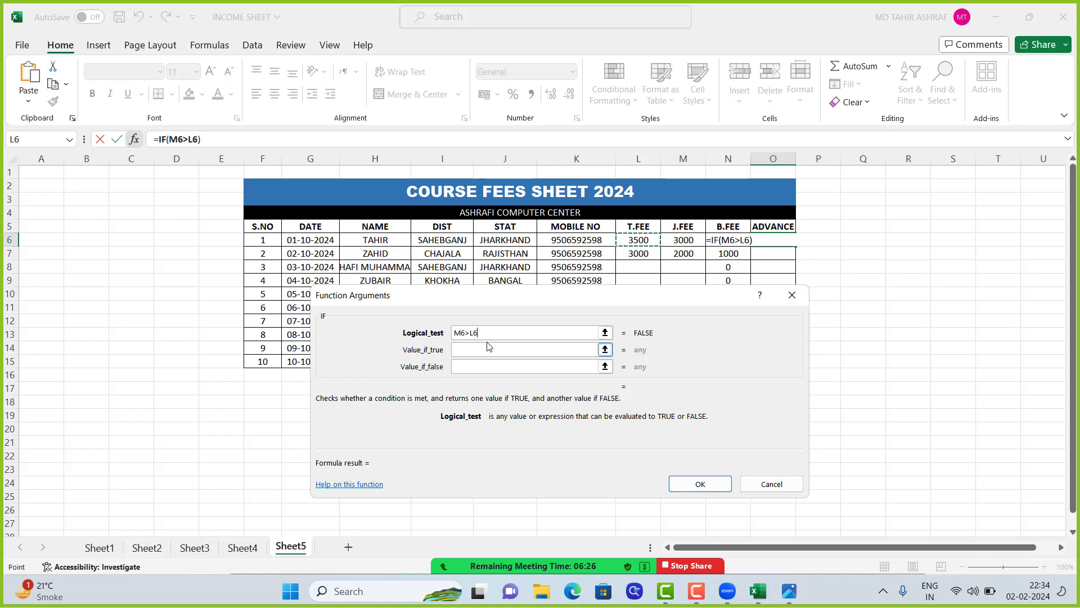
{"action": "left_click", "coordinate": [468, 349]}
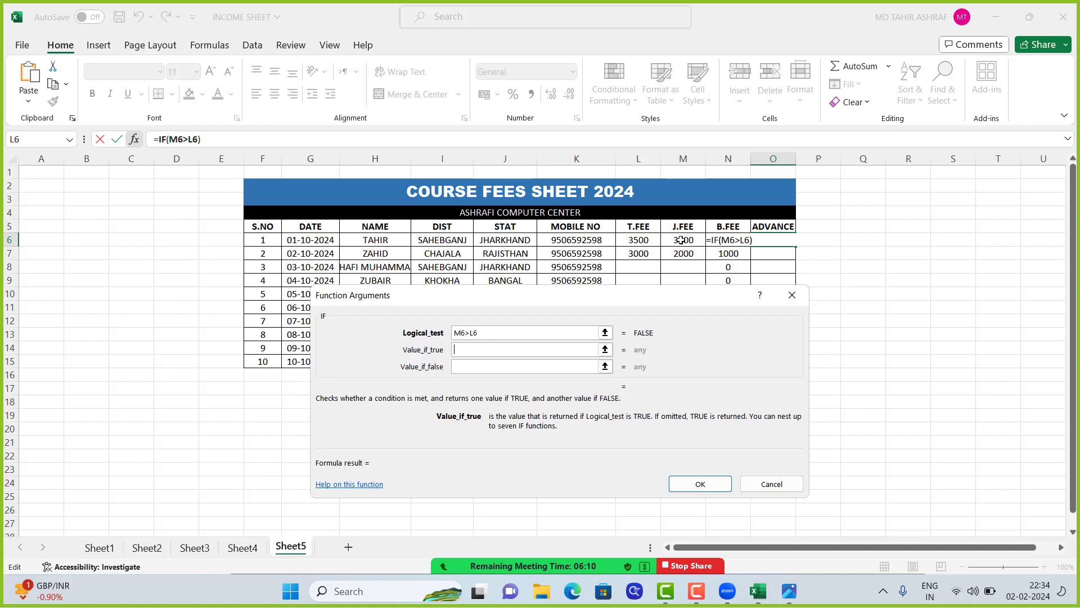
{"action": "left_click", "coordinate": [681, 241]}
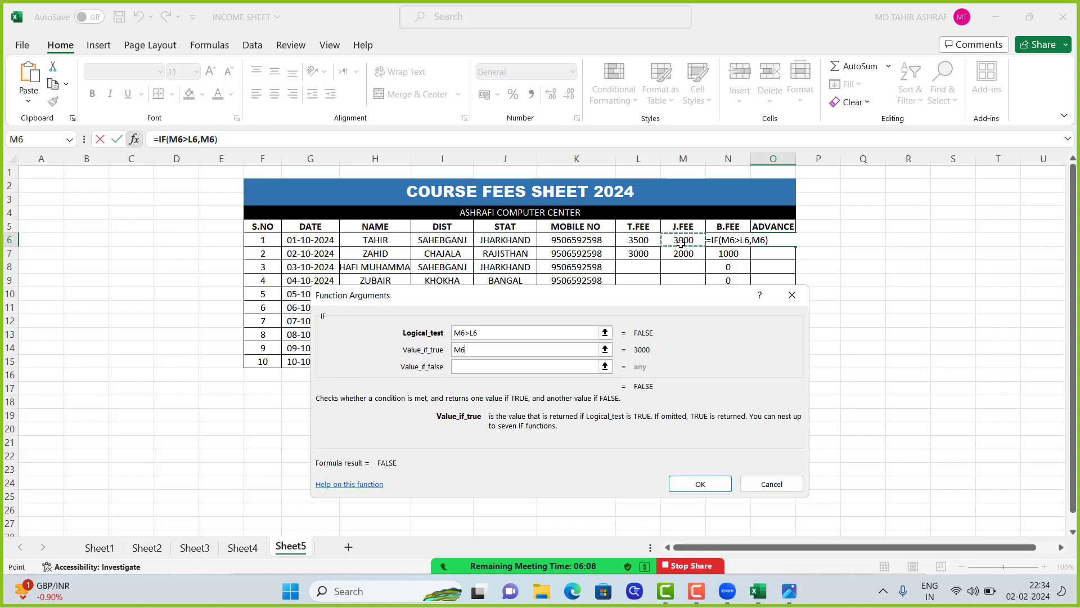
{"action": "left_click", "coordinate": [643, 241]}
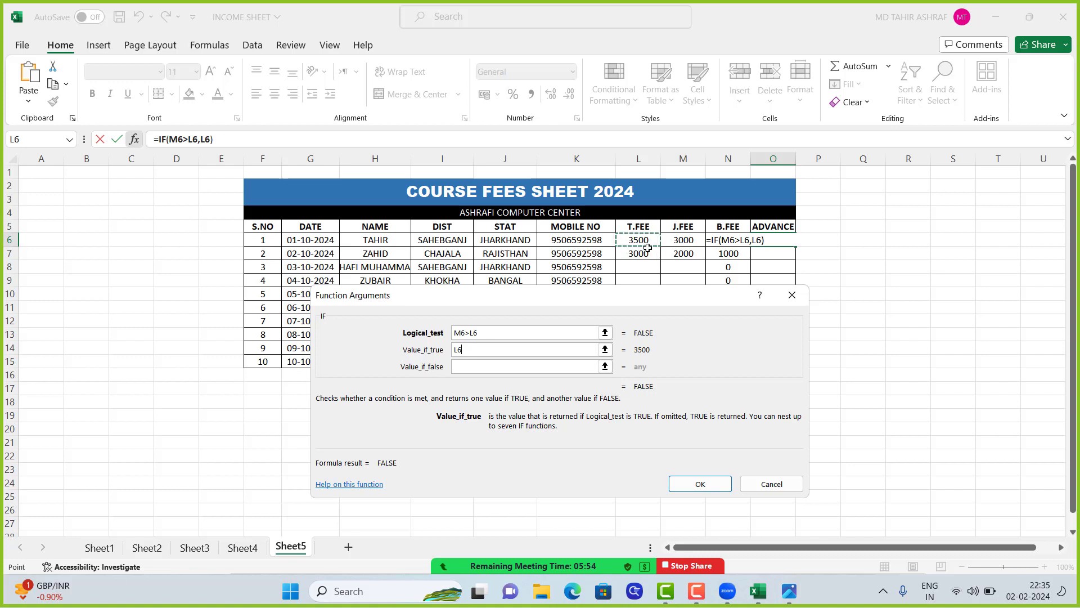
{"action": "type", "text": "-"}
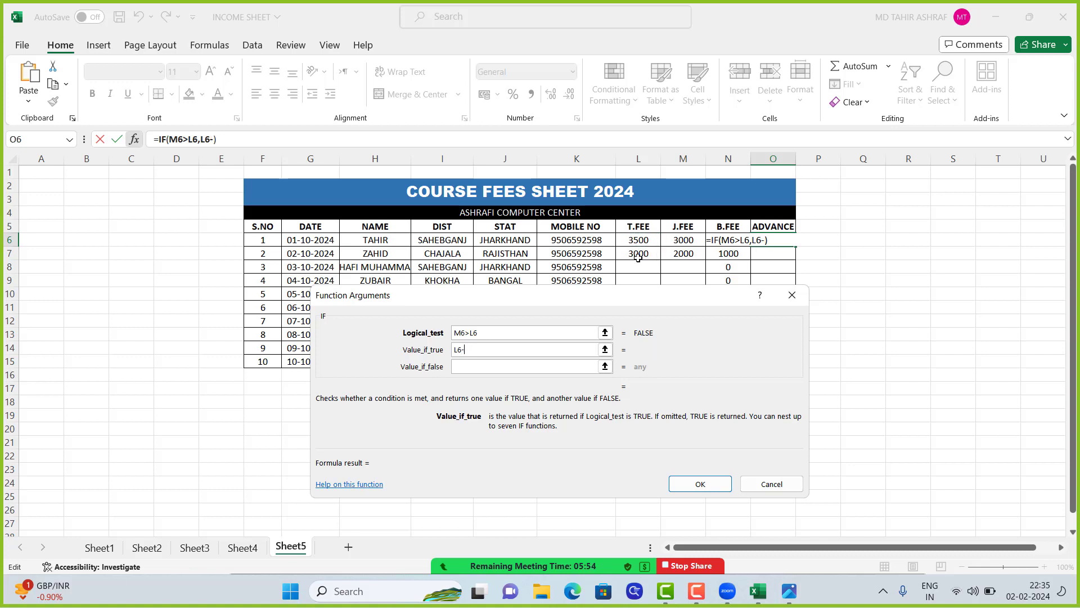
{"action": "left_click", "coordinate": [685, 242]}
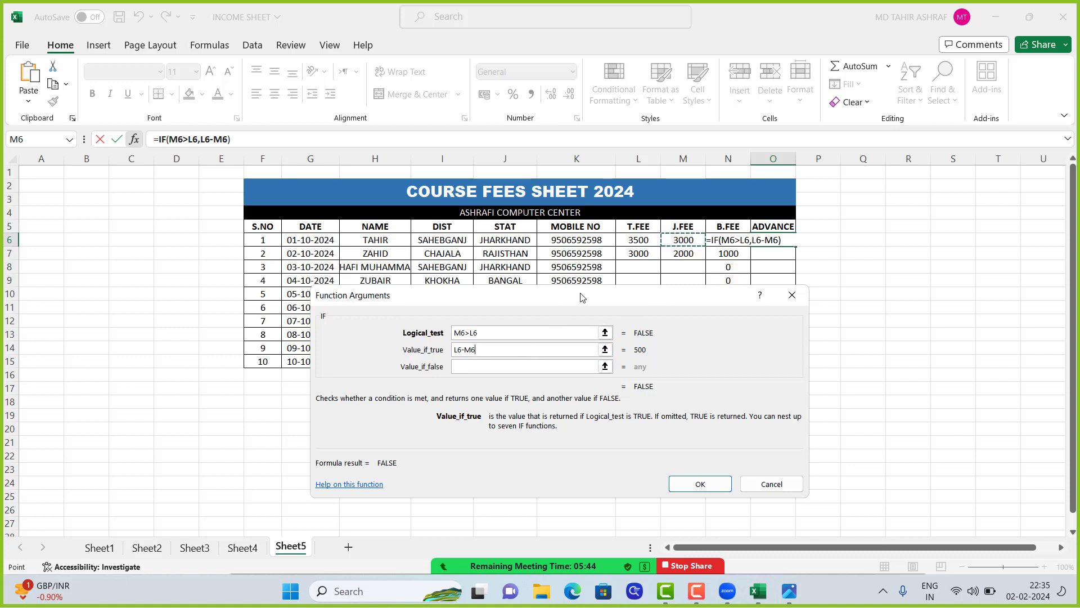
{"action": "left_click", "coordinate": [533, 351]}
{"action": "key", "text": "BackSpace"}
{"action": "key", "text": "BackSpace"}
{"action": "key", "text": "BackSpace"}
{"action": "key", "text": "BackSpace"}
{"action": "key", "text": "BackSpace"}
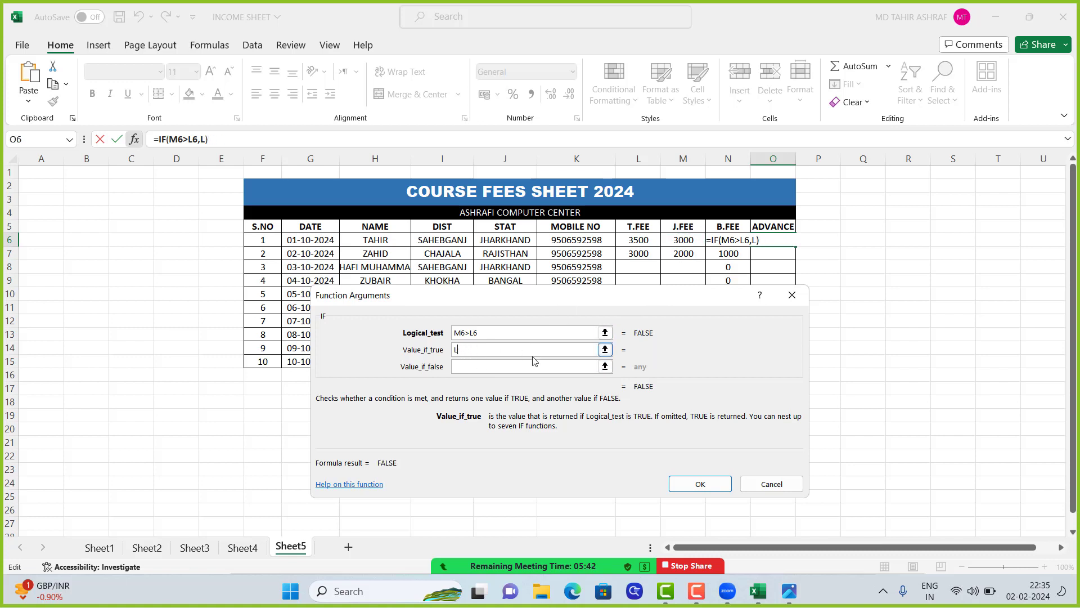
Complete the ADVANCE IF function in O6 with M6-L6 if true and 0 if false, and fill the formula down to O15
{"action": "left_click", "coordinate": [678, 239]}
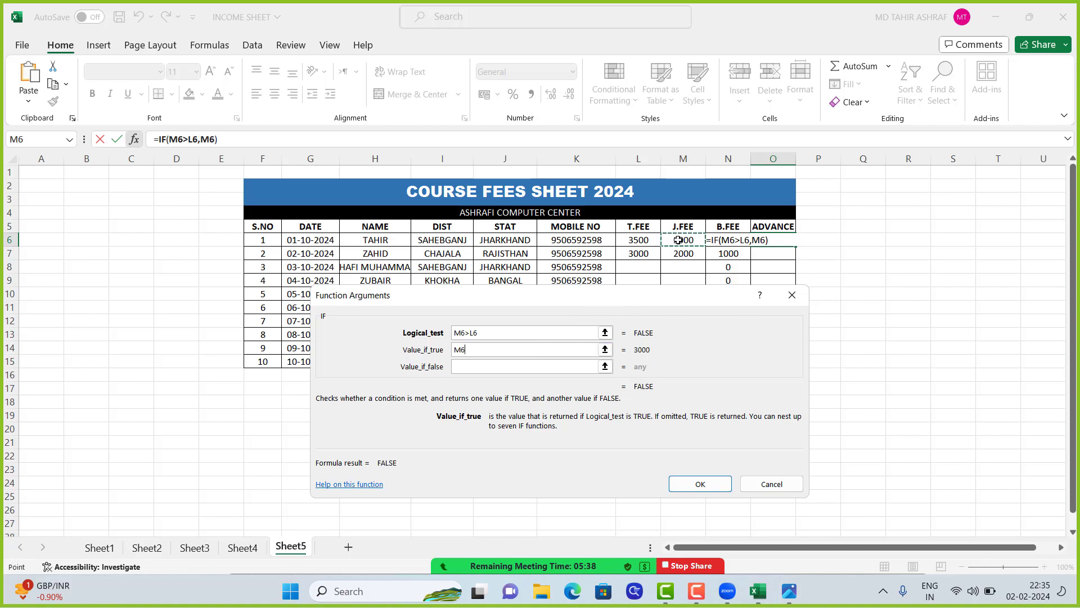
{"action": "type", "text": "-"}
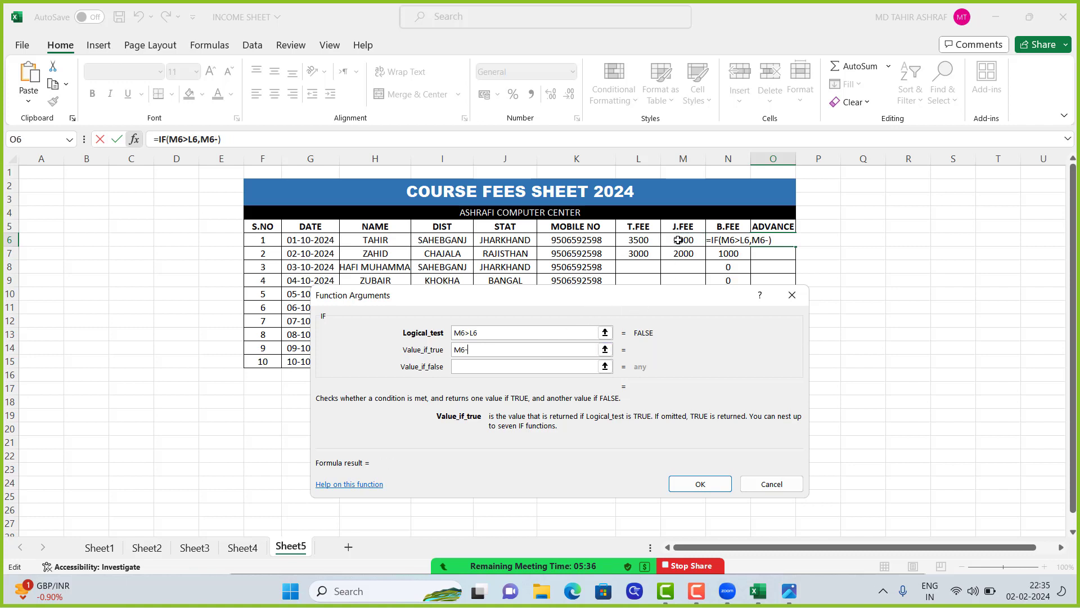
{"action": "left_click", "coordinate": [632, 242]}
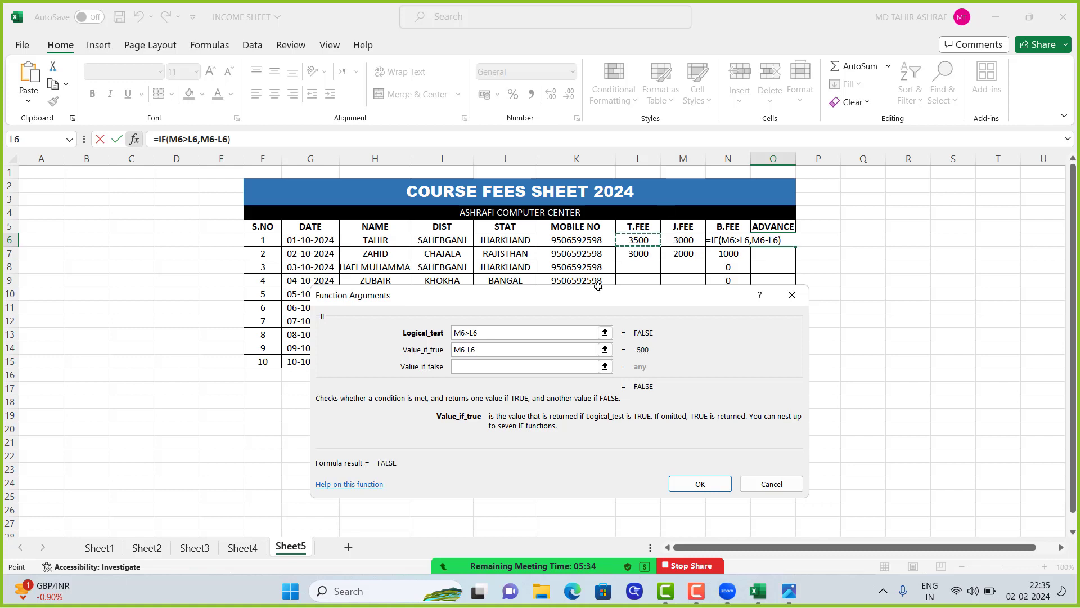
{"action": "left_click", "coordinate": [481, 368]}
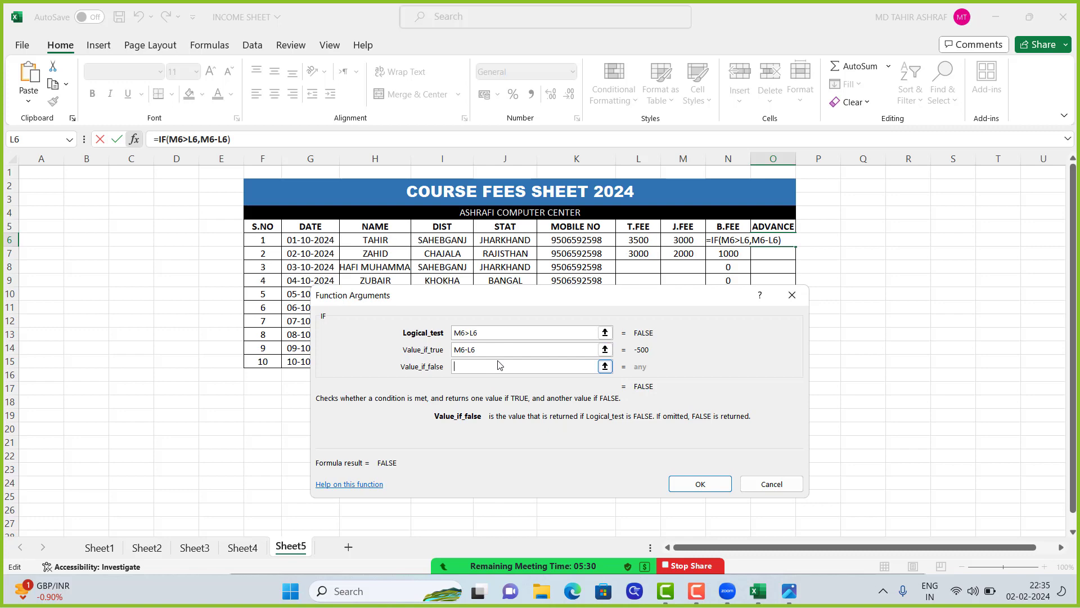
{"action": "type", "text": "0"}
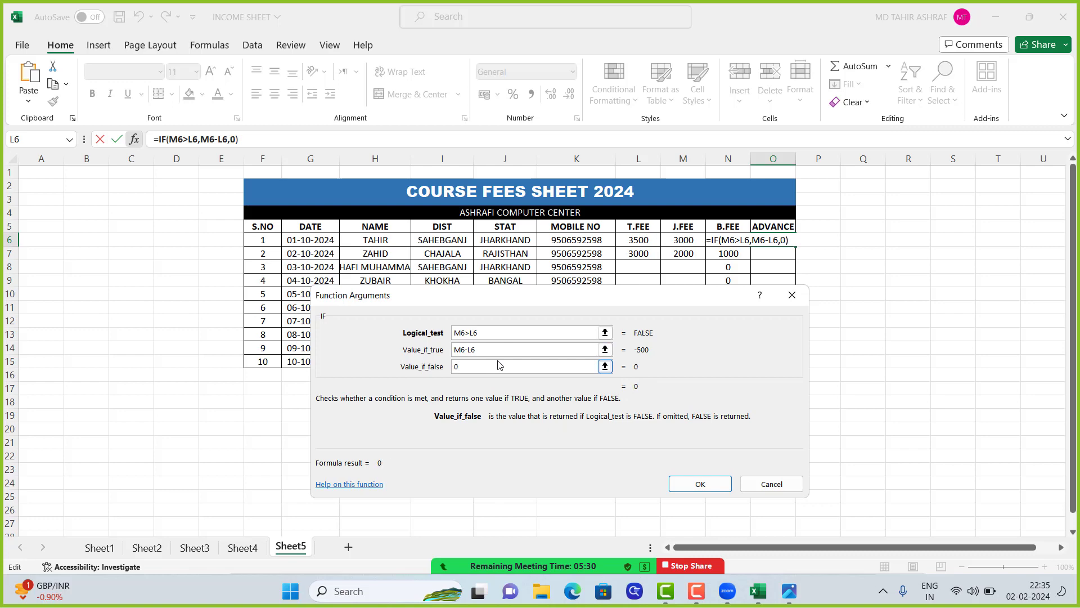
{"action": "left_click", "coordinate": [700, 483]}
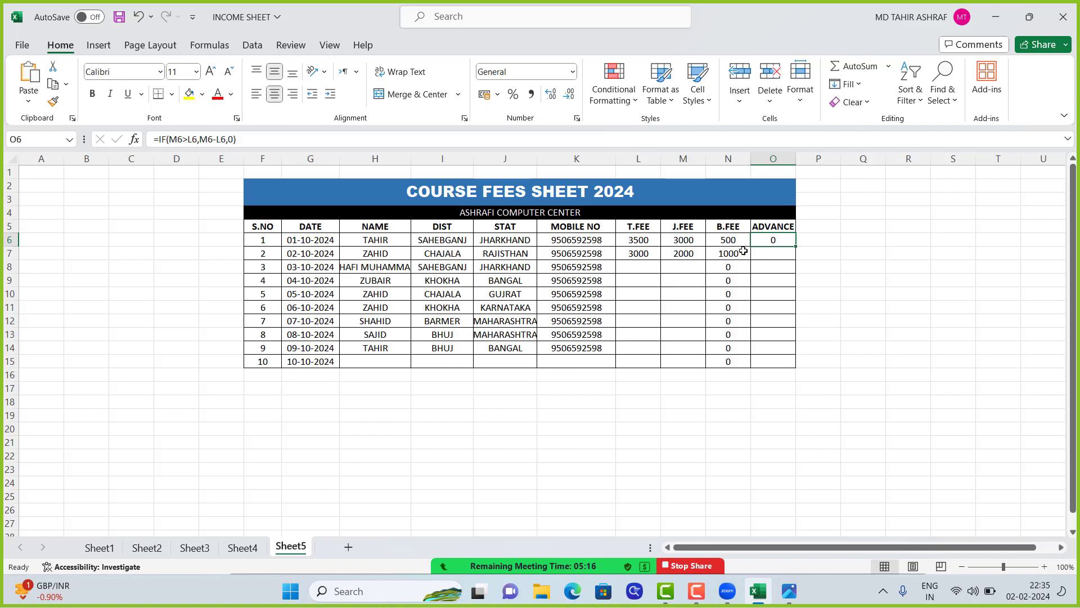
{"action": "double_click", "coordinate": [796, 246]}
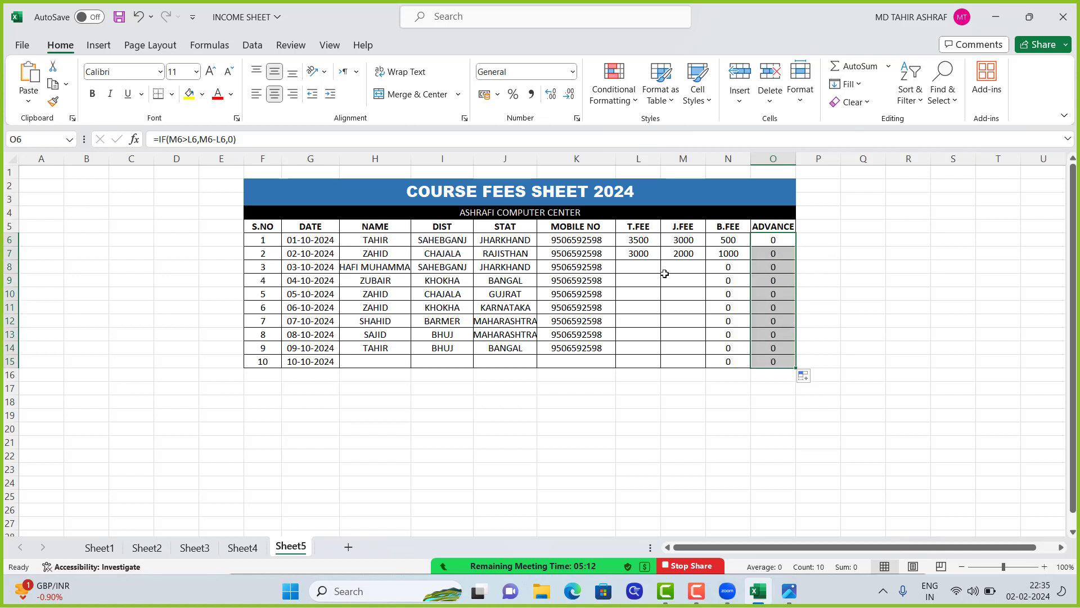
Enter a T.FEE of 3500 in L8 and a J.FEE of 5000 in M8 for the third student
{"action": "left_click", "coordinate": [638, 267]}
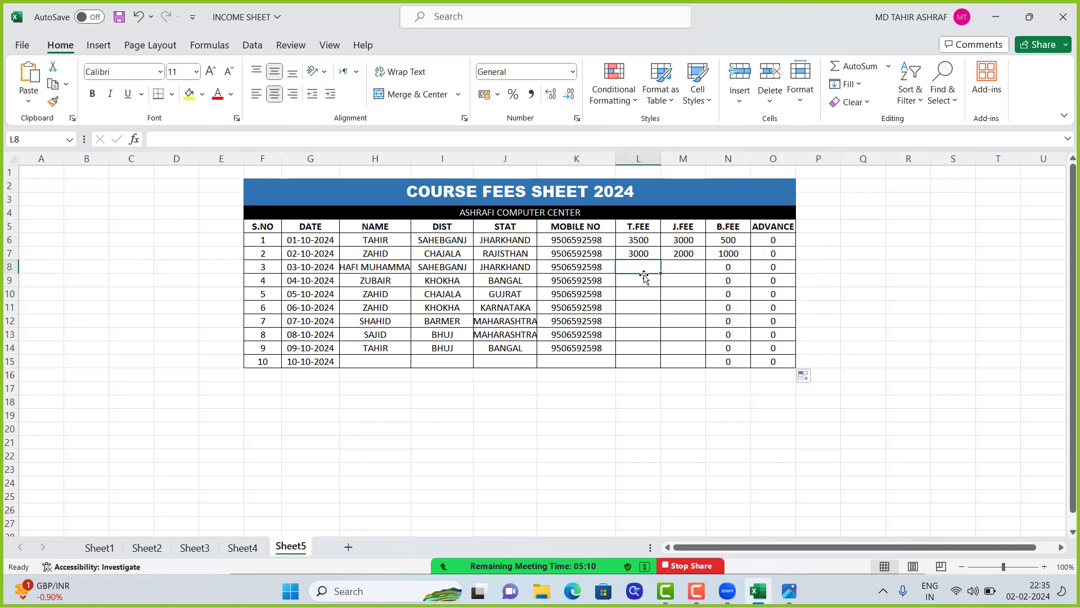
{"action": "type", "text": "3500"}
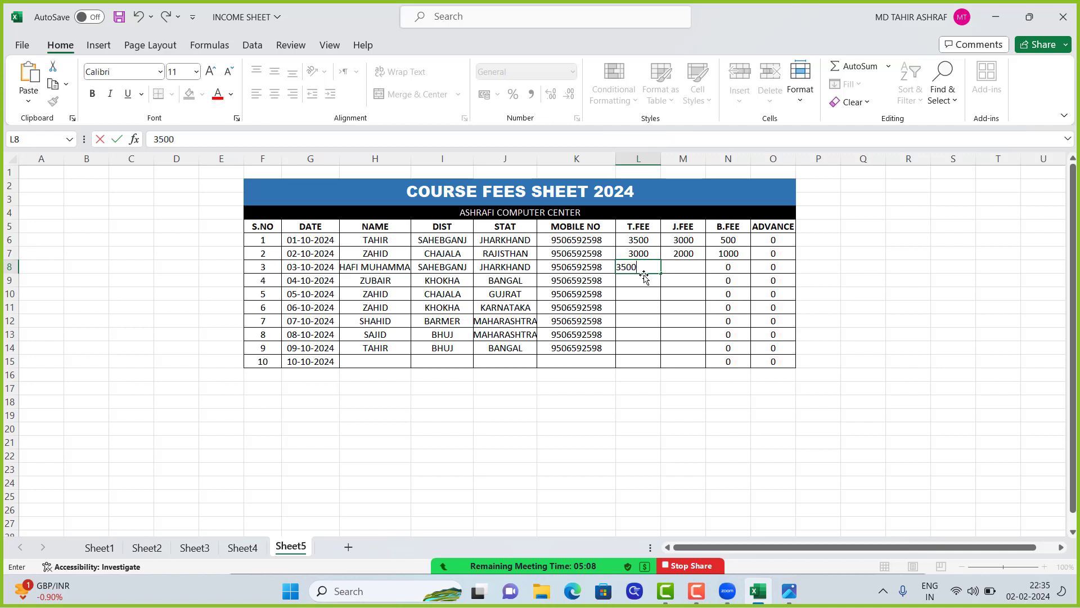
{"action": "key", "text": "Tab"}
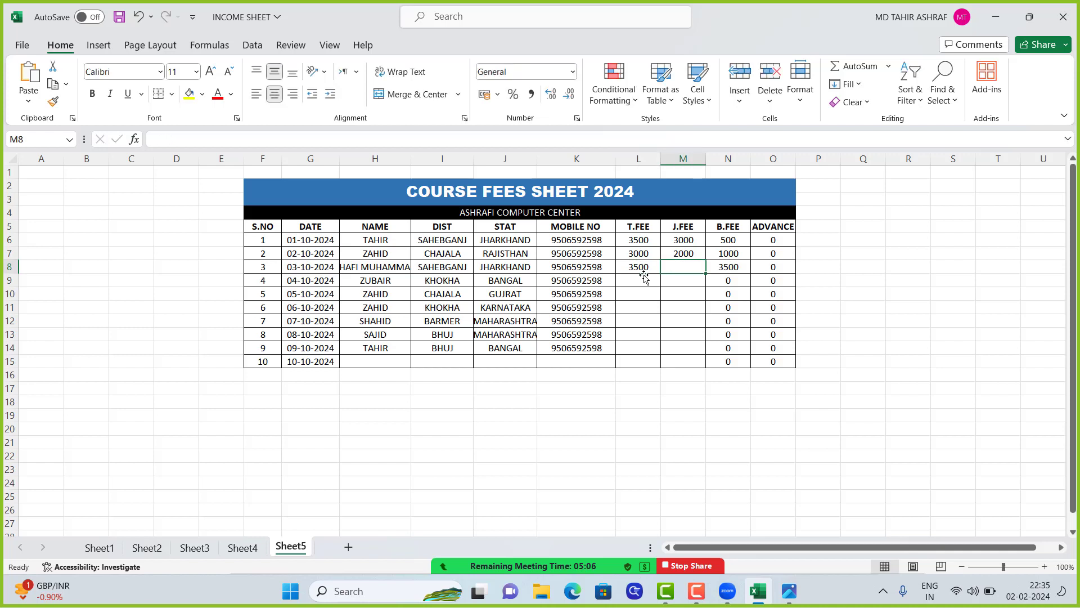
{"action": "type", "text": "500"}
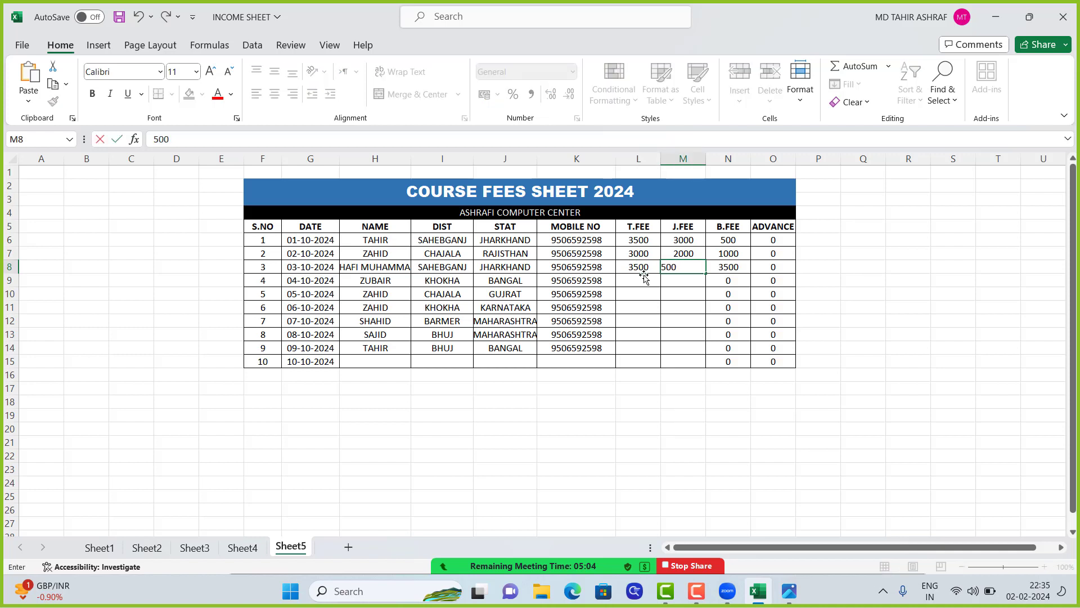
{"action": "type", "text": "0"}
{"action": "key", "text": "Tab"}
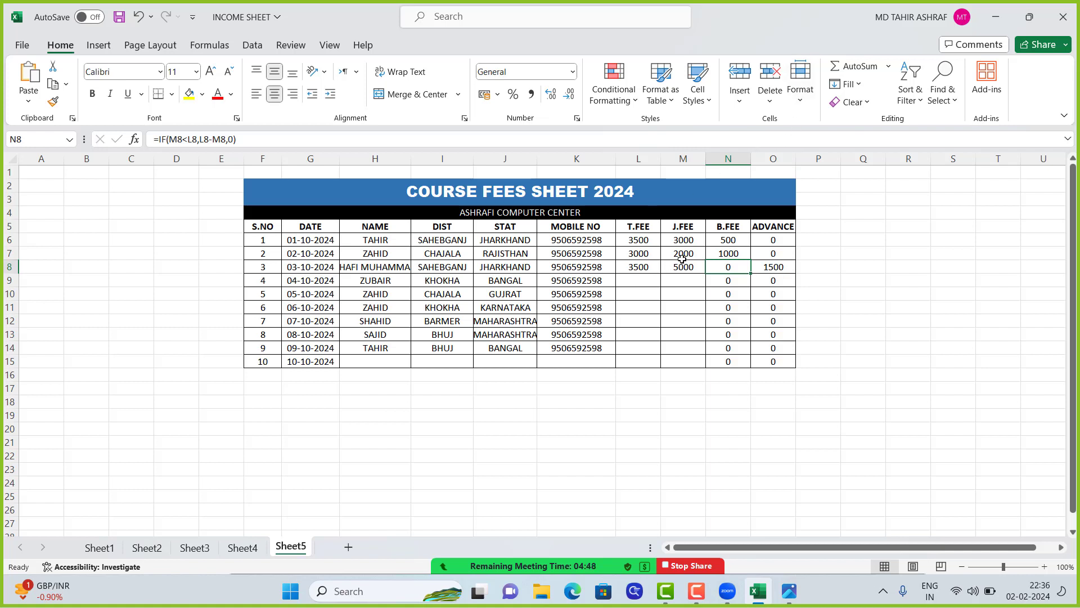
Enter a T.FEE of 3500 in L9 and a J.FEE of 3500 in M9 for the fourth student
{"action": "left_click", "coordinate": [638, 283]}
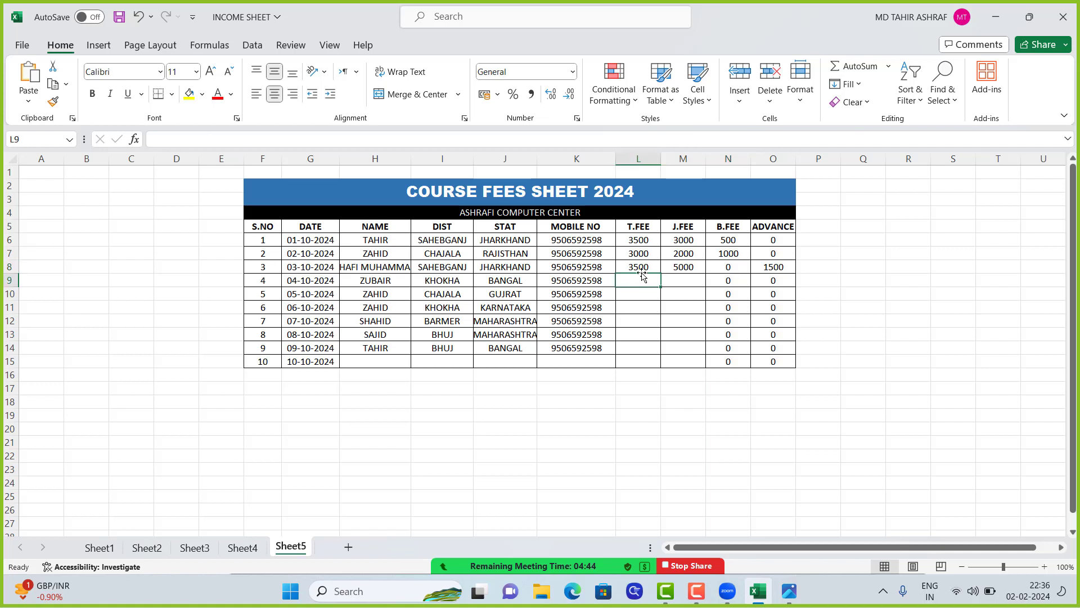
{"action": "type", "text": "3500"}
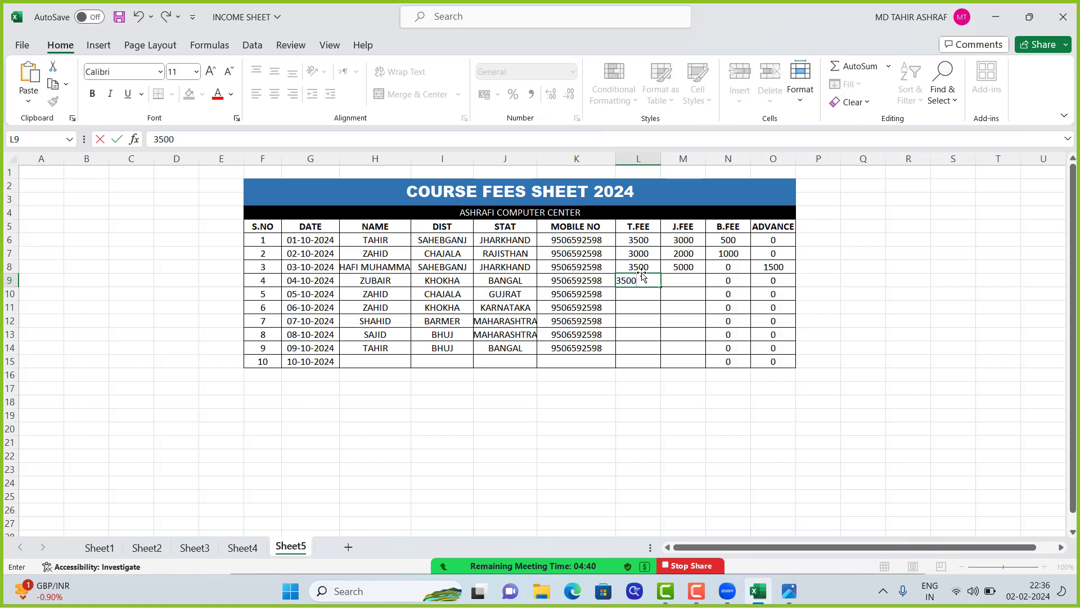
{"action": "key", "text": "Tab"}
{"action": "type", "text": "5"}
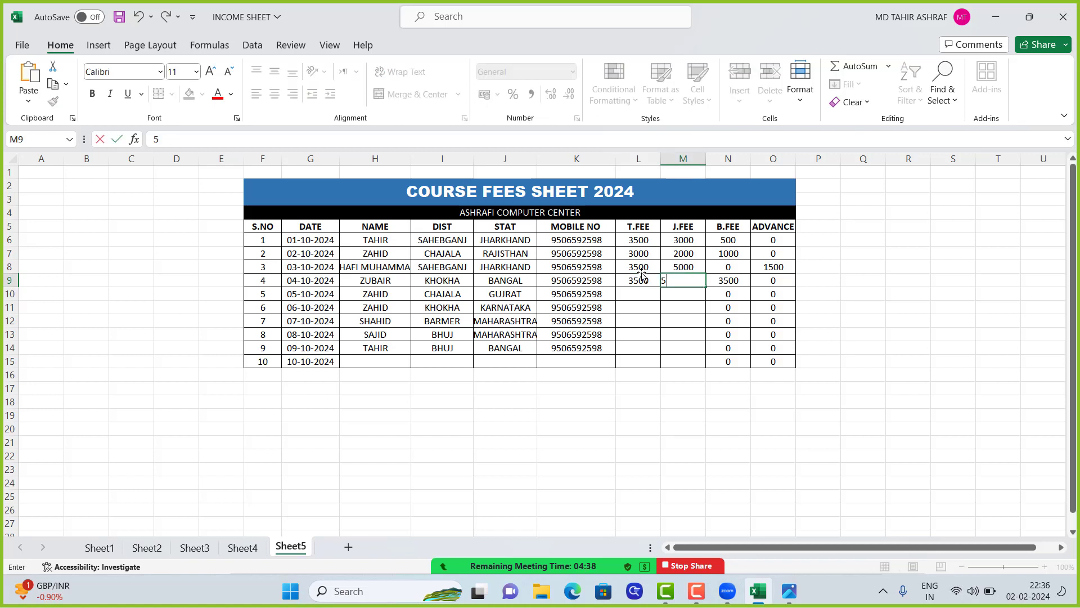
{"action": "key", "text": "BackSpace"}
{"action": "type", "text": "3500"}
{"action": "key", "text": "Tab"}
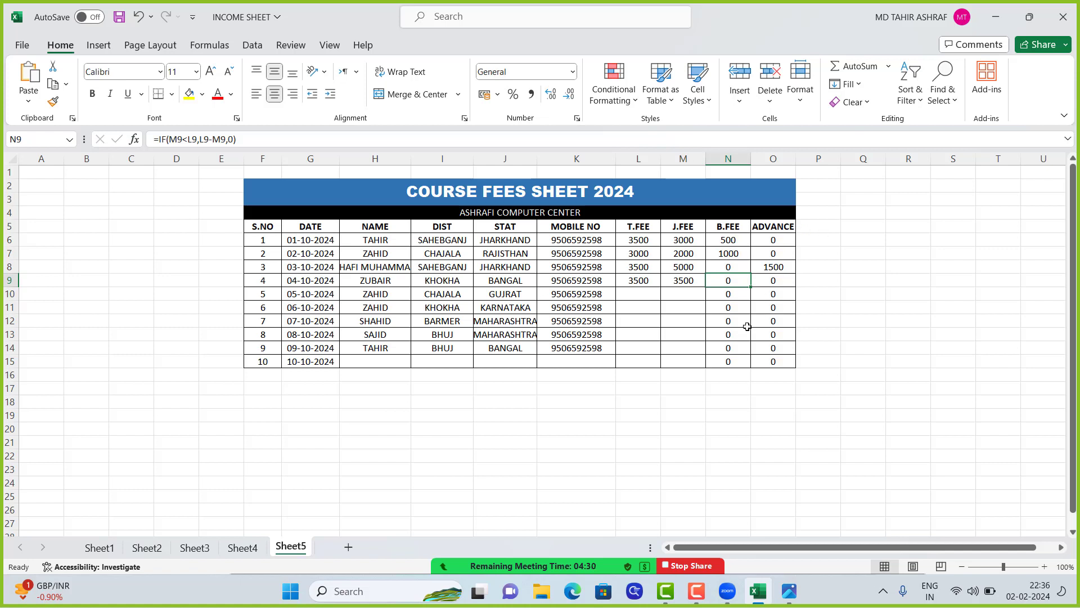
Enter a T.FEE of 3500 in L10 and a J.FEE of 3600 in M10 for the fifth student
{"action": "left_click", "coordinate": [631, 299]}
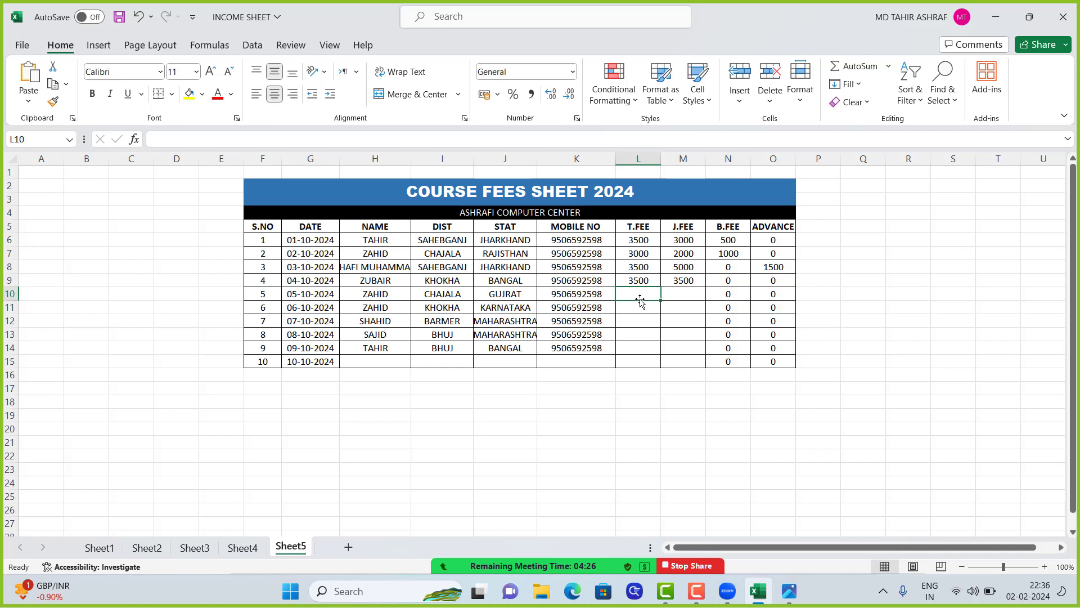
{"action": "type", "text": "350"}
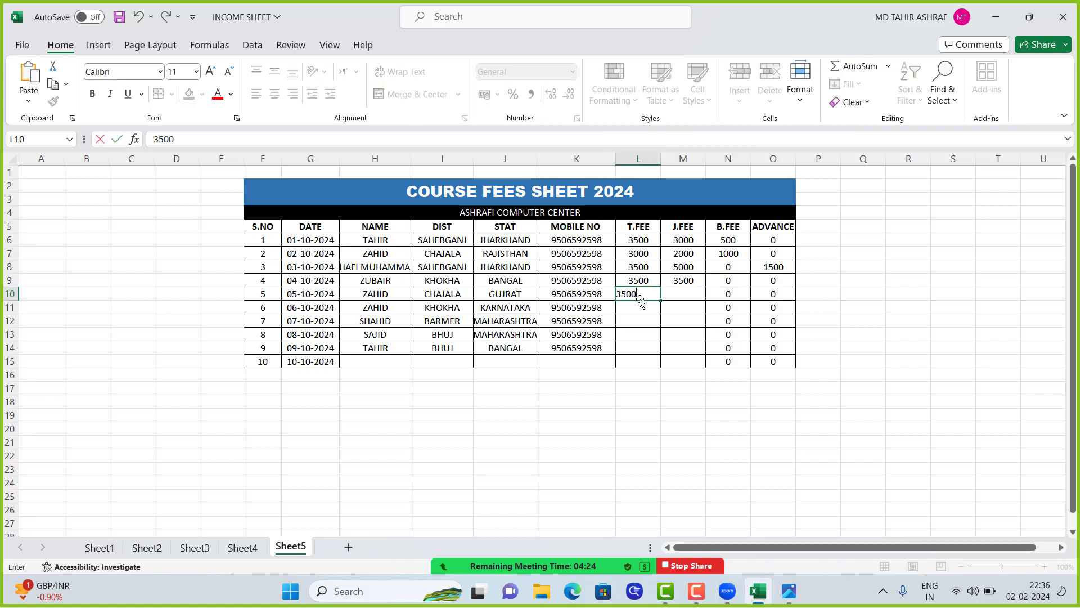
{"action": "type", "text": "0"}
{"action": "key", "text": "Tab"}
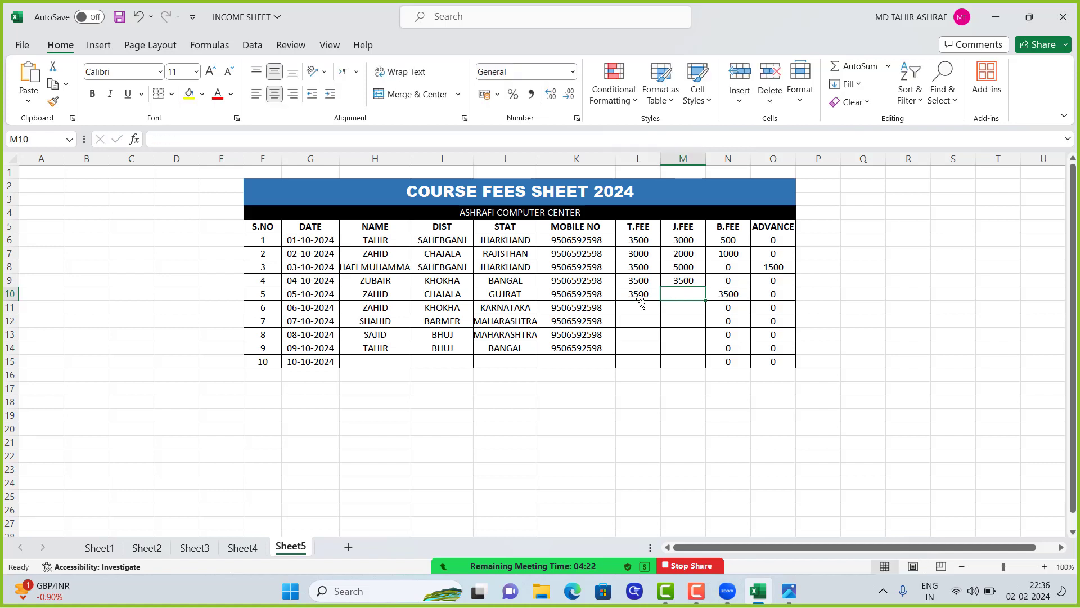
{"action": "type", "text": "3600"}
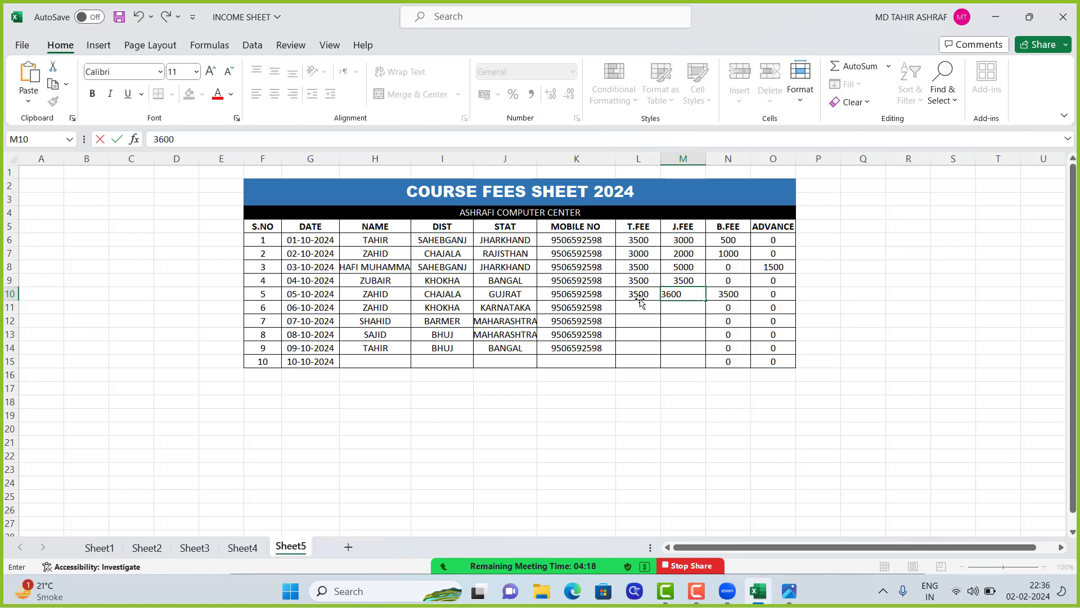
{"action": "key", "text": "Tab"}
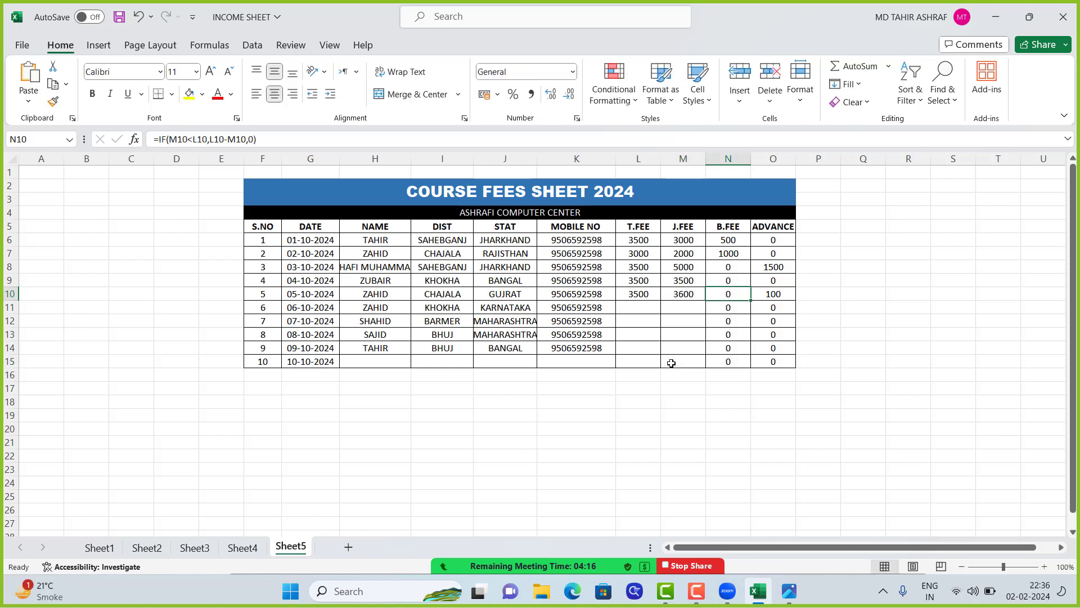